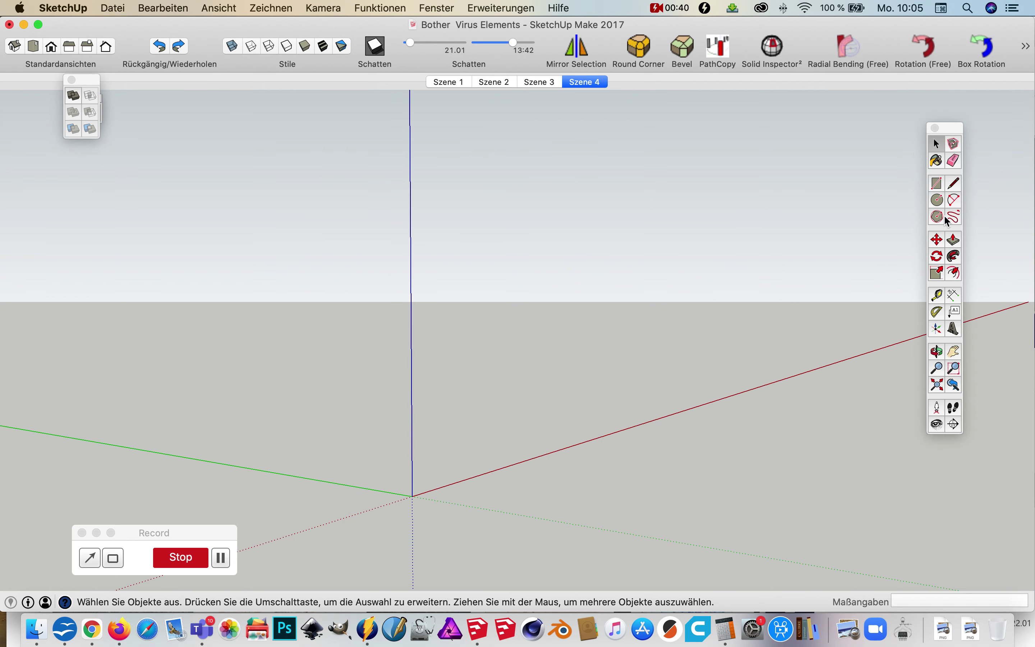
Draw a 40-sided circle with a 24 m radius on the ground plane, centred on the origin.
{"action": "left_click", "coordinate": [937, 200]}
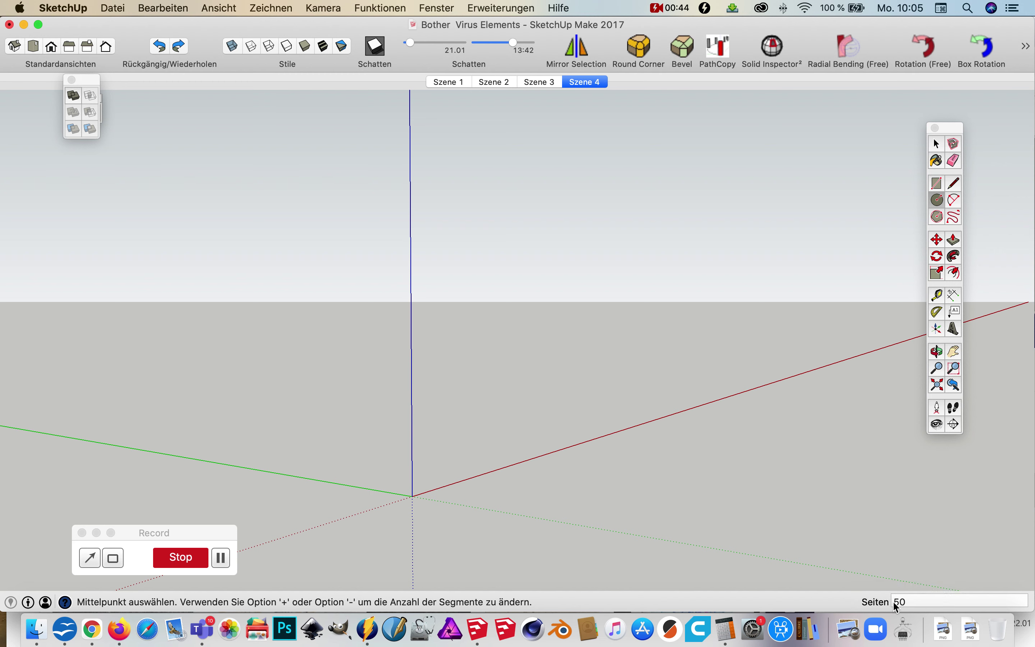
{"action": "left_click", "coordinate": [916, 602]}
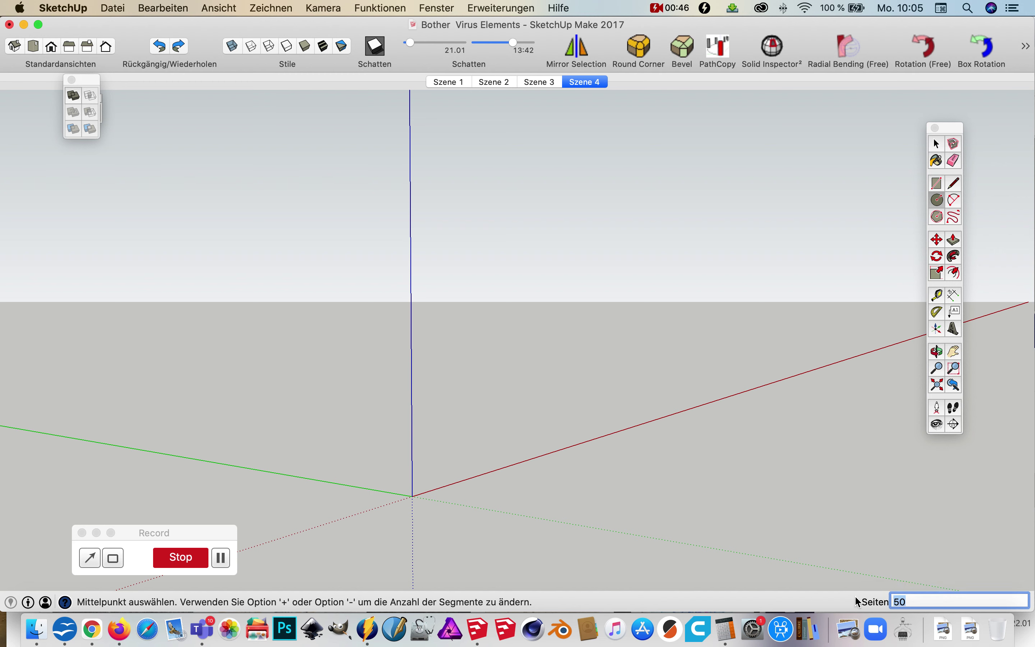
{"action": "type", "text": "40"}
{"action": "key", "text": "Return"}
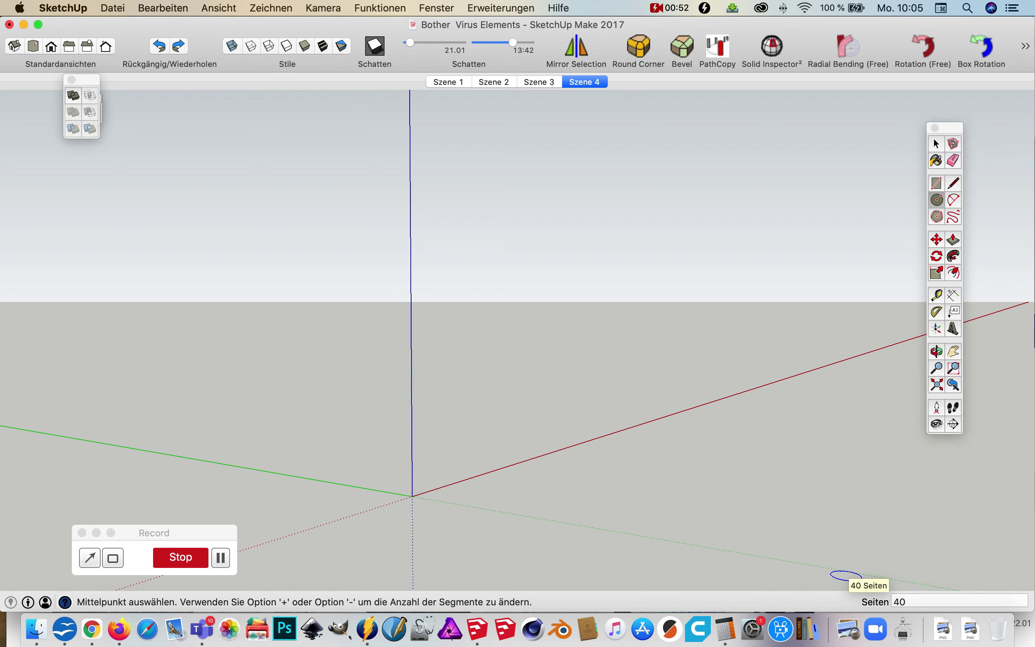
{"action": "middle_click_drag", "start_coordinate": [374, 509], "coordinate": [403, 486], "text": "shift"}
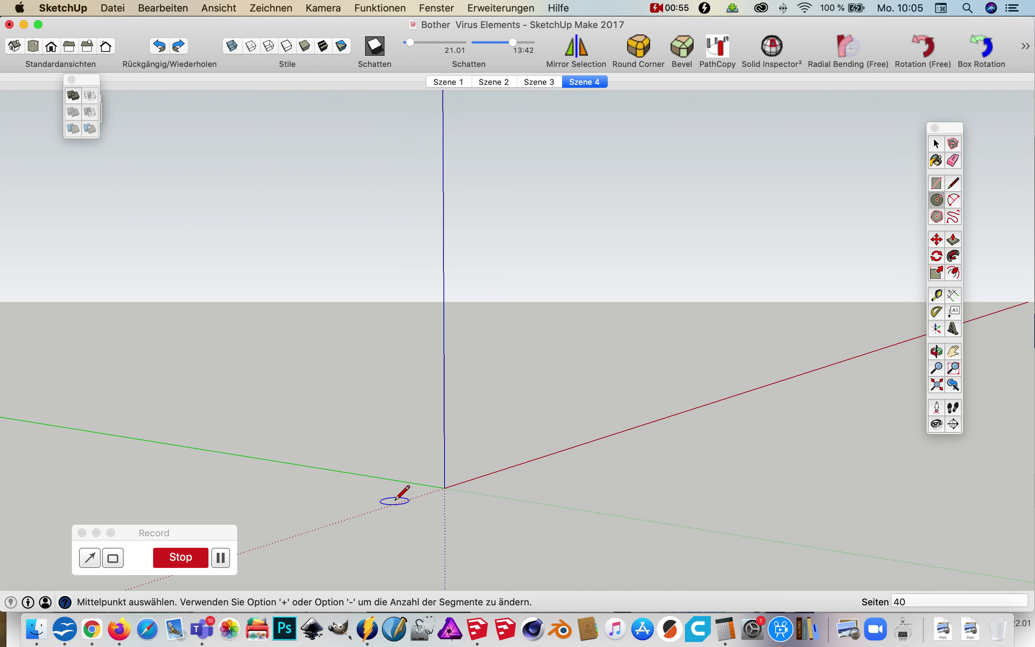
{"action": "left_click", "coordinate": [445, 487]}
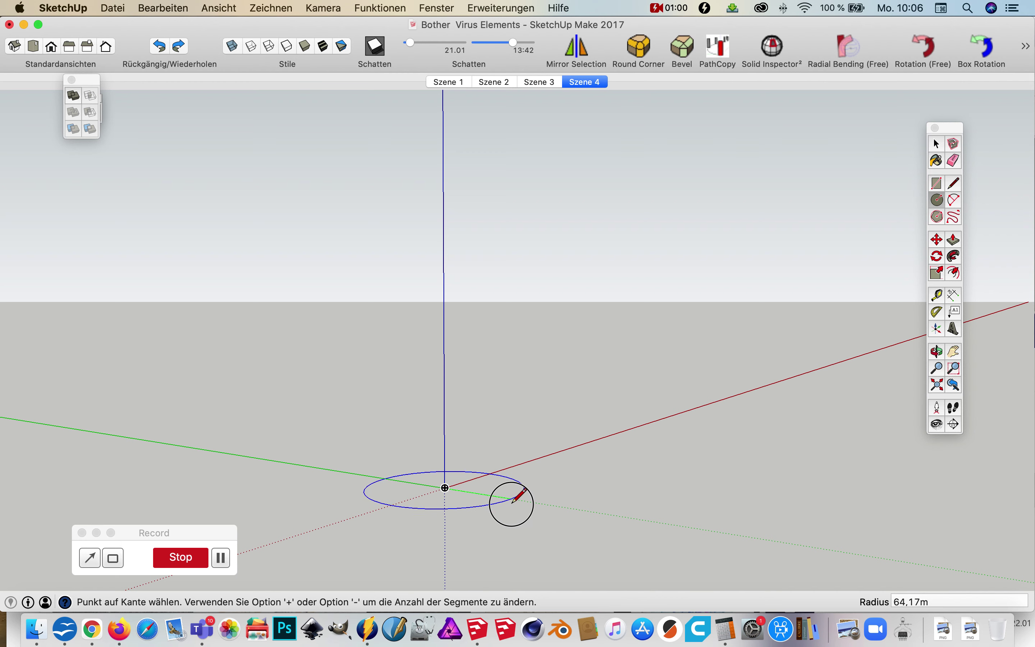
{"action": "left_click", "coordinate": [544, 501]}
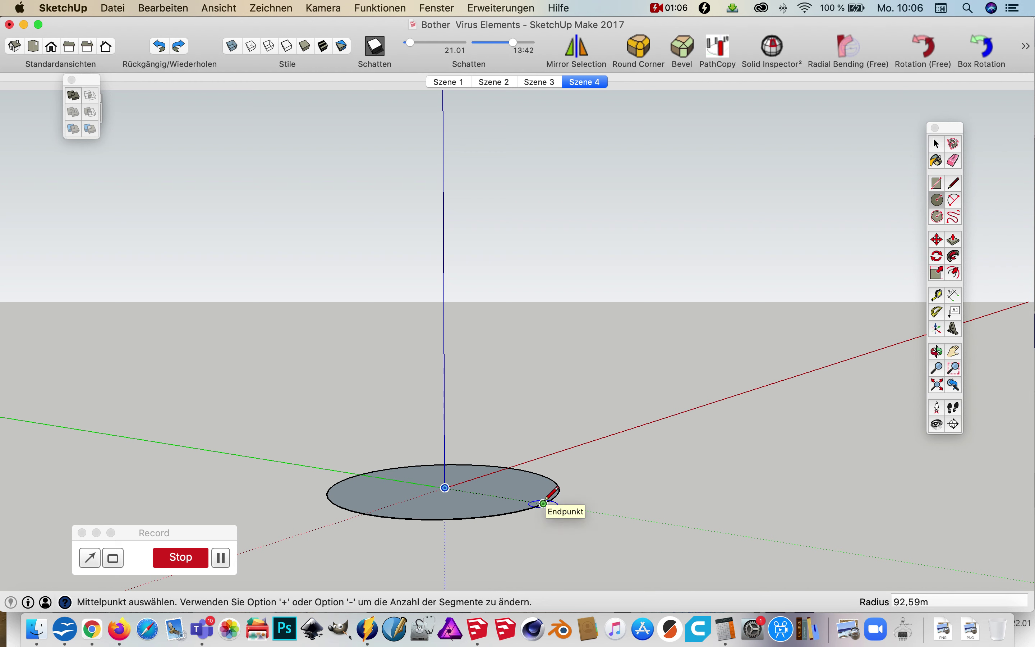
{"action": "type", "text": "24"}
{"action": "key", "text": "Return"}
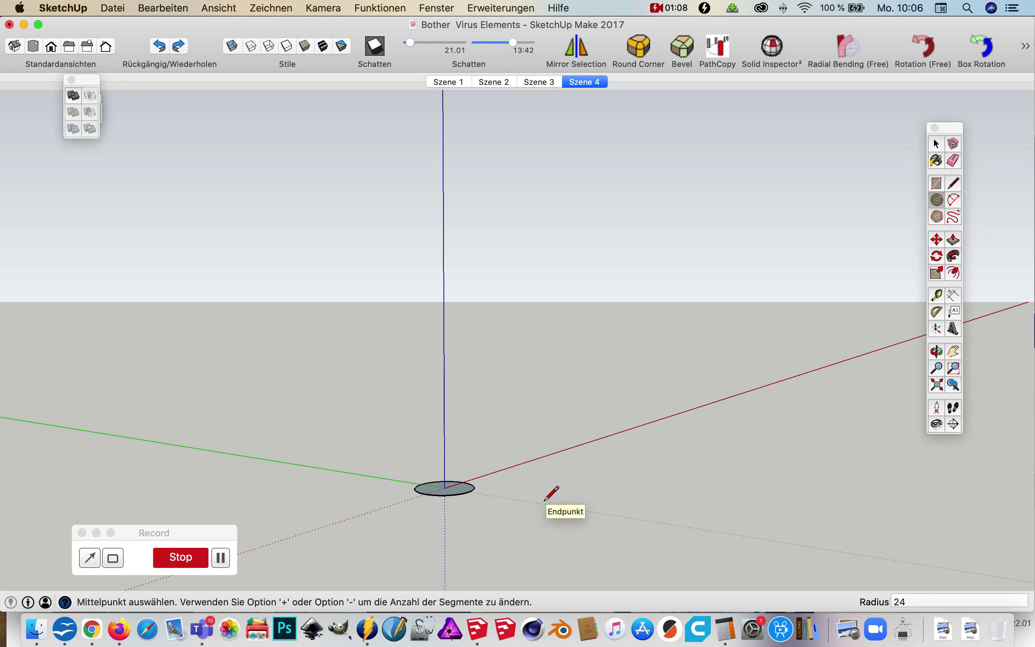
Draw a concentric circle with a 29 m radius around the first one, centred on the origin.
{"action": "scroll", "coordinate": [438, 492], "scroll_direction": "up", "scroll_amount": 10}
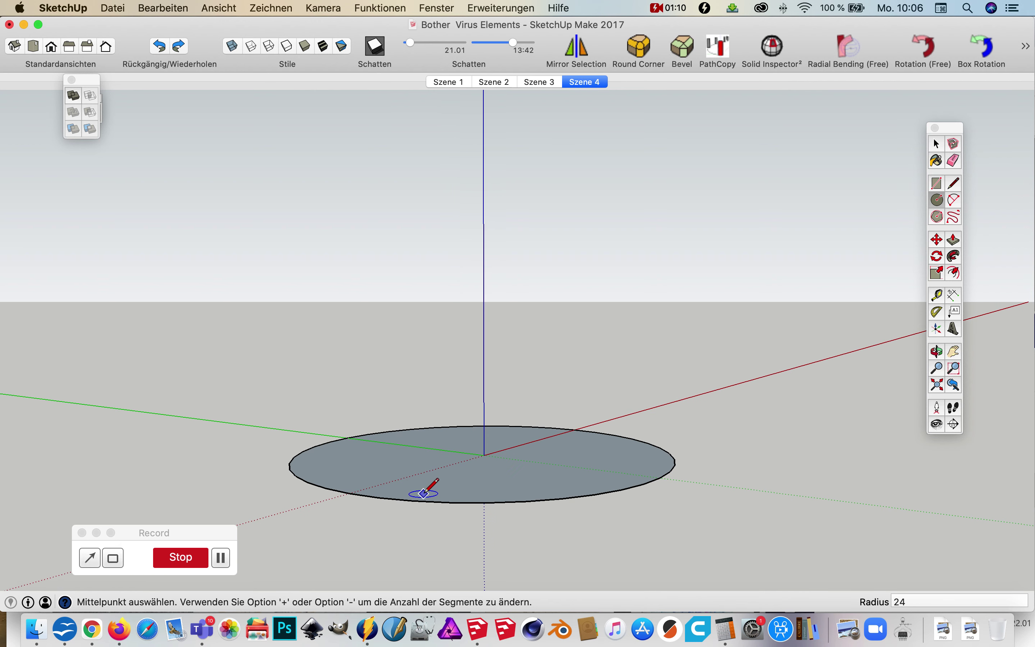
{"action": "left_click", "coordinate": [484, 455]}
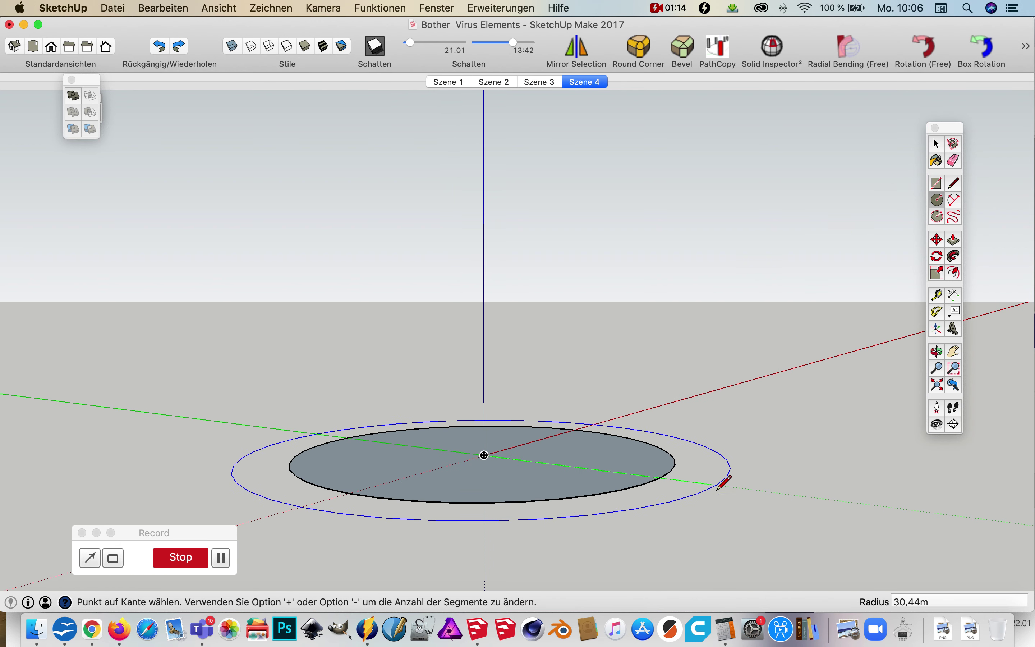
{"action": "type", "text": "29"}
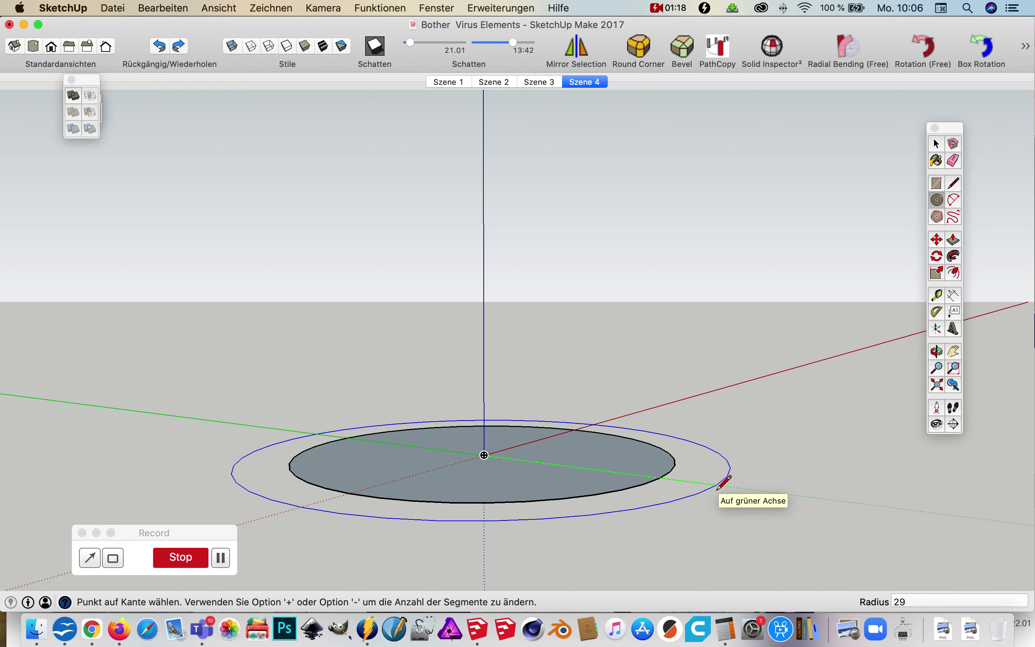
{"action": "key", "text": "Return"}
Delete the inner circle's face so that only the flat ring between both circles remains.
{"action": "left_click", "coordinate": [936, 143]}
{"action": "left_click", "coordinate": [593, 469]}
{"action": "key", "text": "Delete"}
Draw a vertical circle centred on the origin in the plane of the red and blue axes, larger than the flat ring.
{"action": "middle_click_drag", "start_coordinate": [494, 485], "coordinate": [529, 524]}
{"action": "scroll", "coordinate": [548, 539], "scroll_direction": "down", "scroll_amount": 3}
{"action": "scroll", "coordinate": [603, 577], "scroll_direction": "up", "scroll_amount": 2}
{"action": "middle_click_drag", "start_coordinate": [609, 556], "coordinate": [632, 521]}
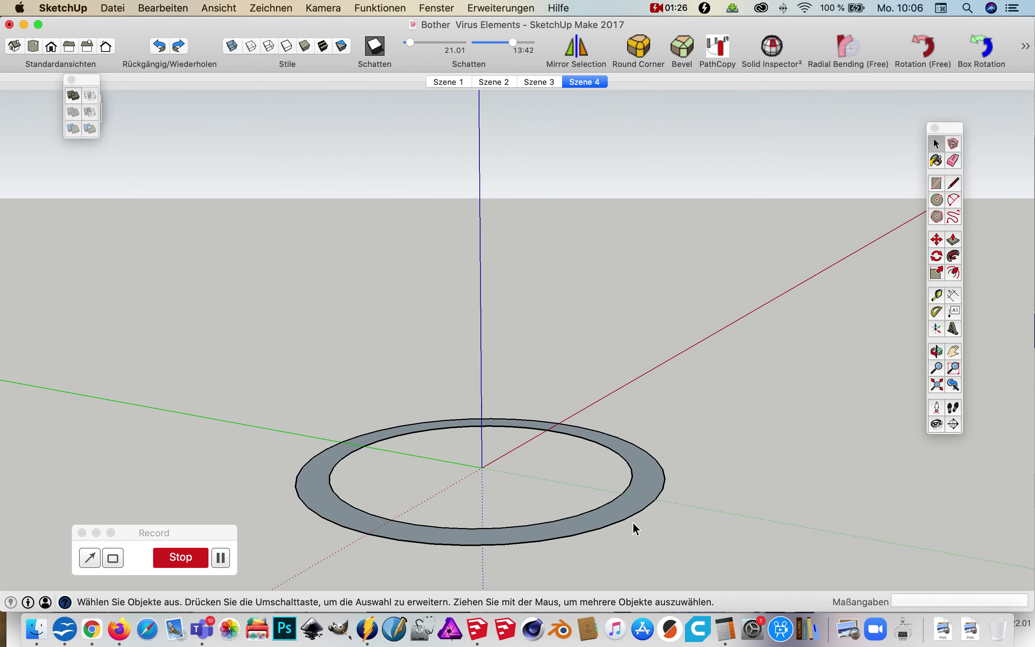
{"action": "scroll", "coordinate": [659, 416], "scroll_direction": "down", "scroll_amount": 3}
{"action": "mouse_move", "coordinate": [605, 503]}
{"action": "middle_mouse_down"}
{"action": "mouse_move", "coordinate": [606, 553]}
{"action": "mouse_move", "coordinate": [594, 503]}
{"action": "middle_mouse_up"}
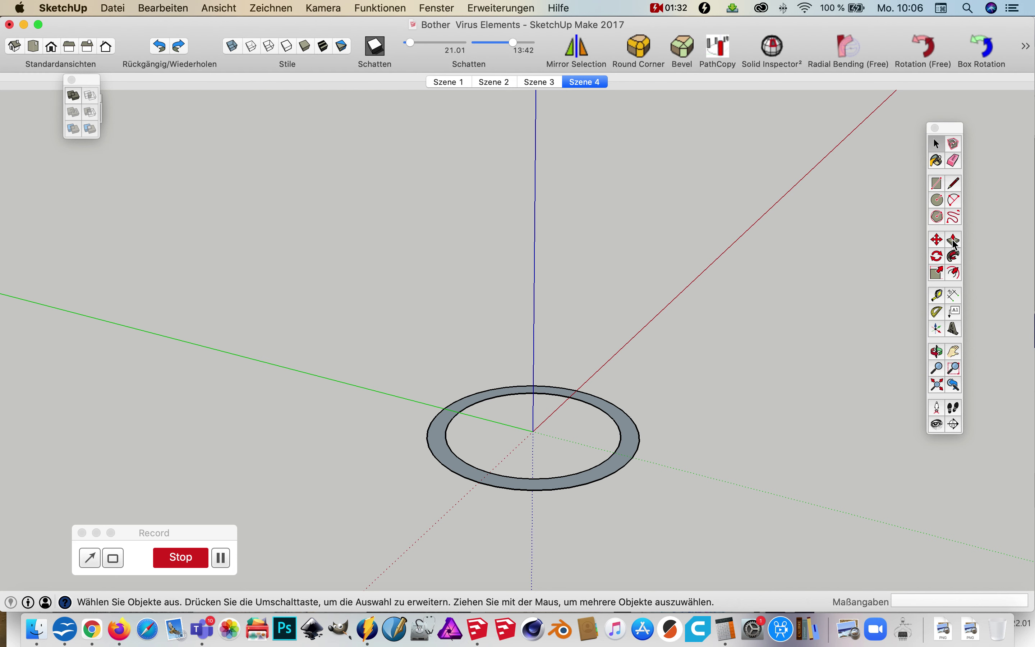
{"action": "left_click", "coordinate": [936, 200]}
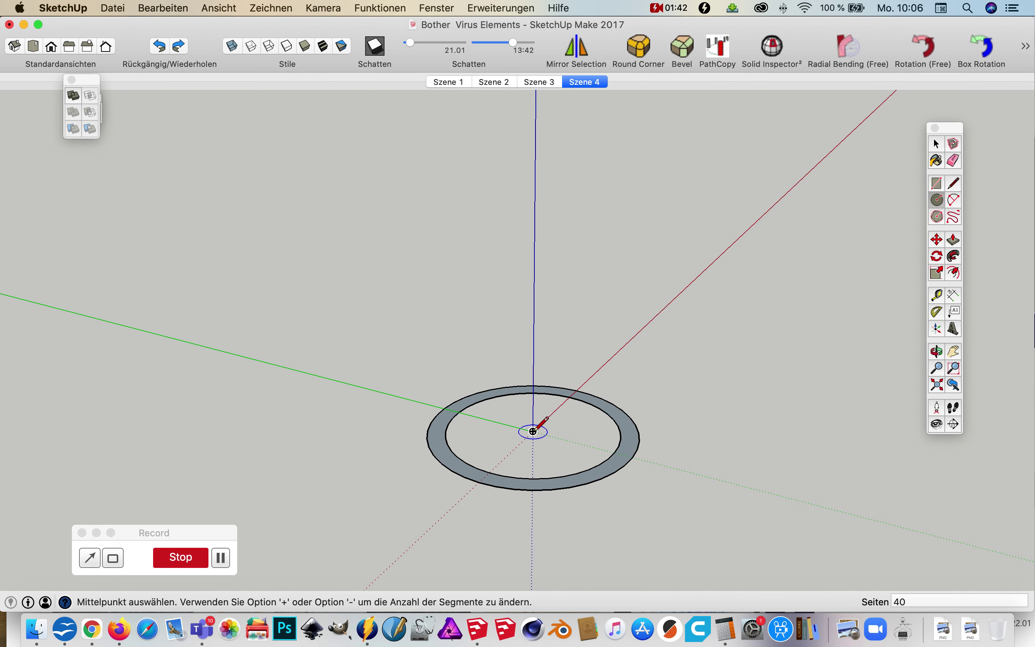
{"action": "key", "text": "Right"}
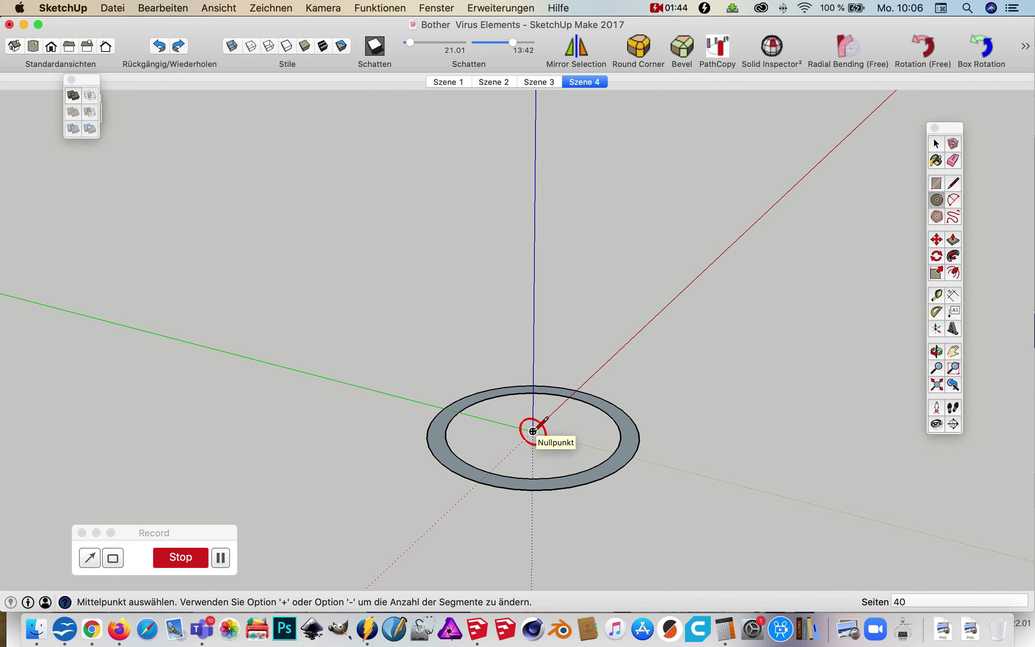
{"action": "left_click", "coordinate": [533, 431]}
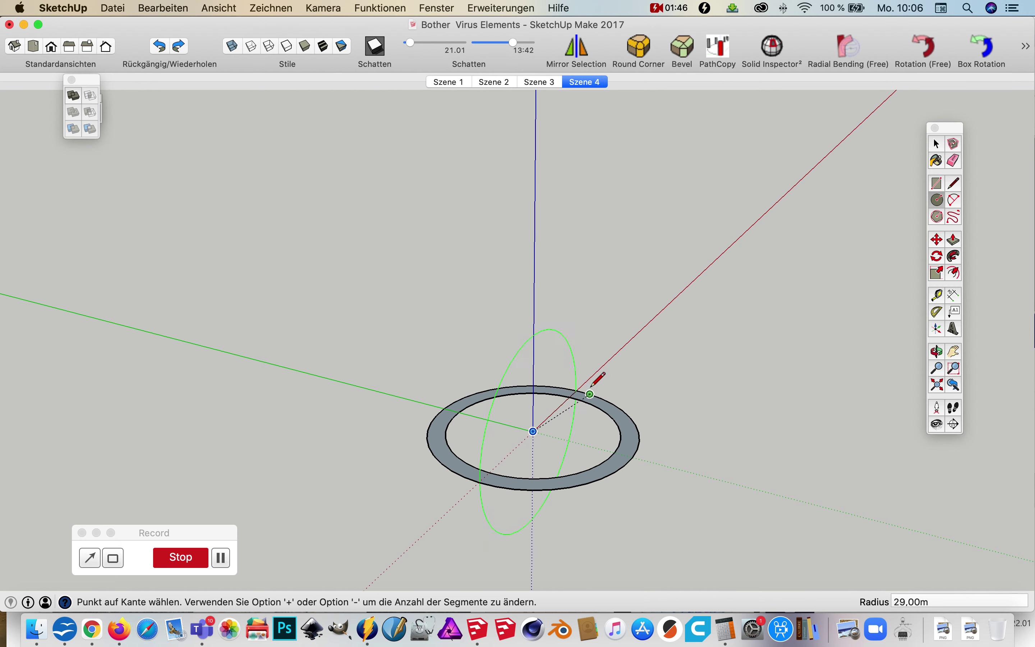
{"action": "left_click", "coordinate": [647, 348]}
Delete the face of the large vertical circle, keeping only its edge as a path.
{"action": "middle_click_drag", "start_coordinate": [779, 415], "coordinate": [708, 382]}
{"action": "left_click", "coordinate": [937, 144]}
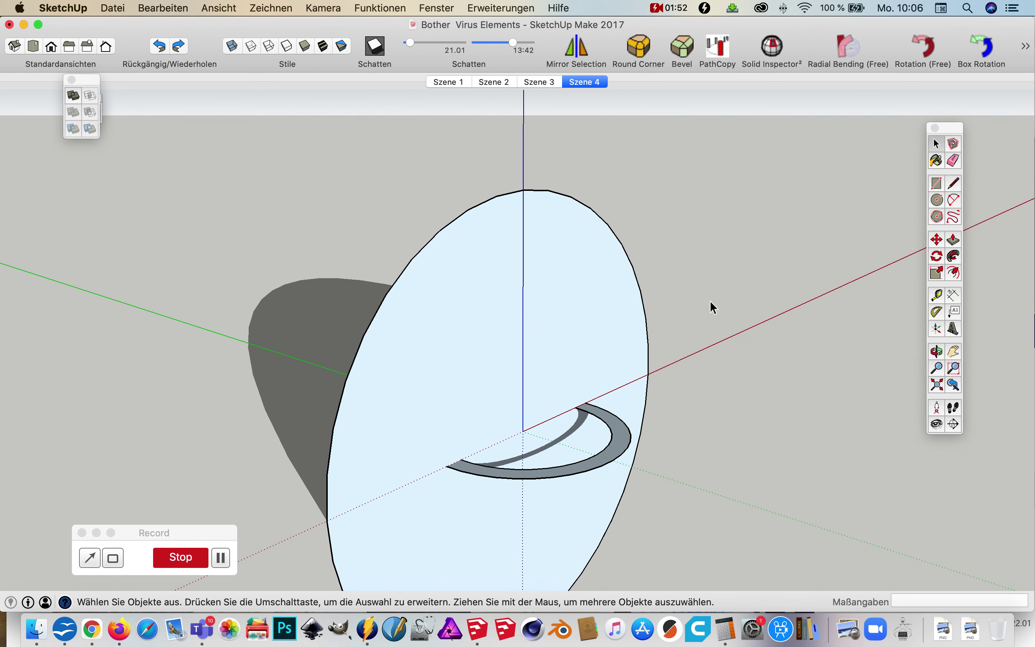
{"action": "left_click", "coordinate": [573, 331]}
{"action": "key", "text": "Delete"}
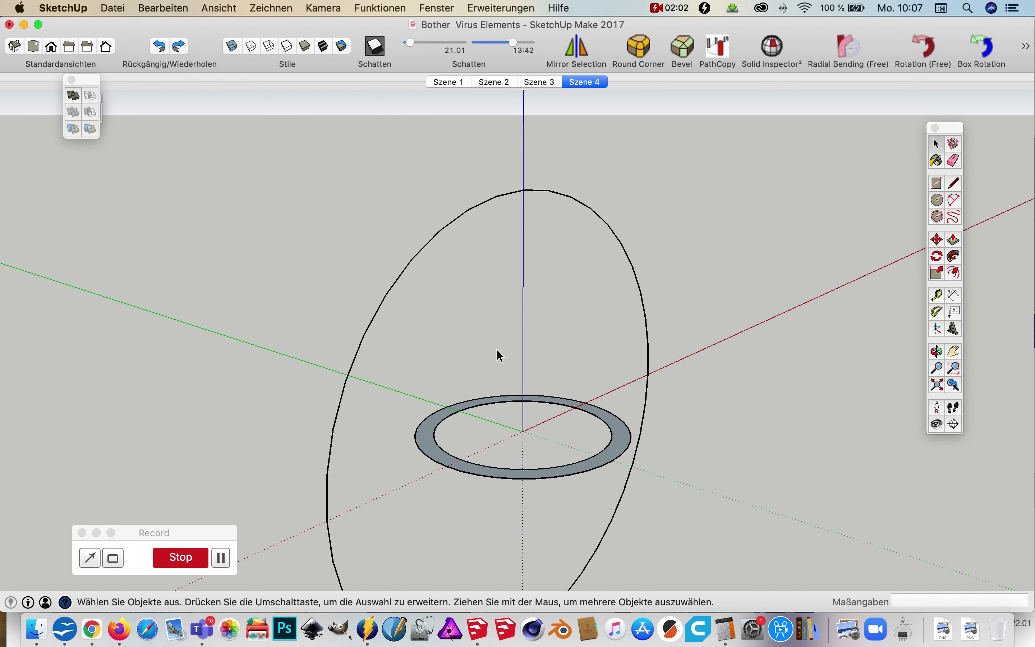
Sweep the flat ring along the vertical circle with Follow Me to form a hollow sphere.
{"action": "left_click", "coordinate": [647, 341]}
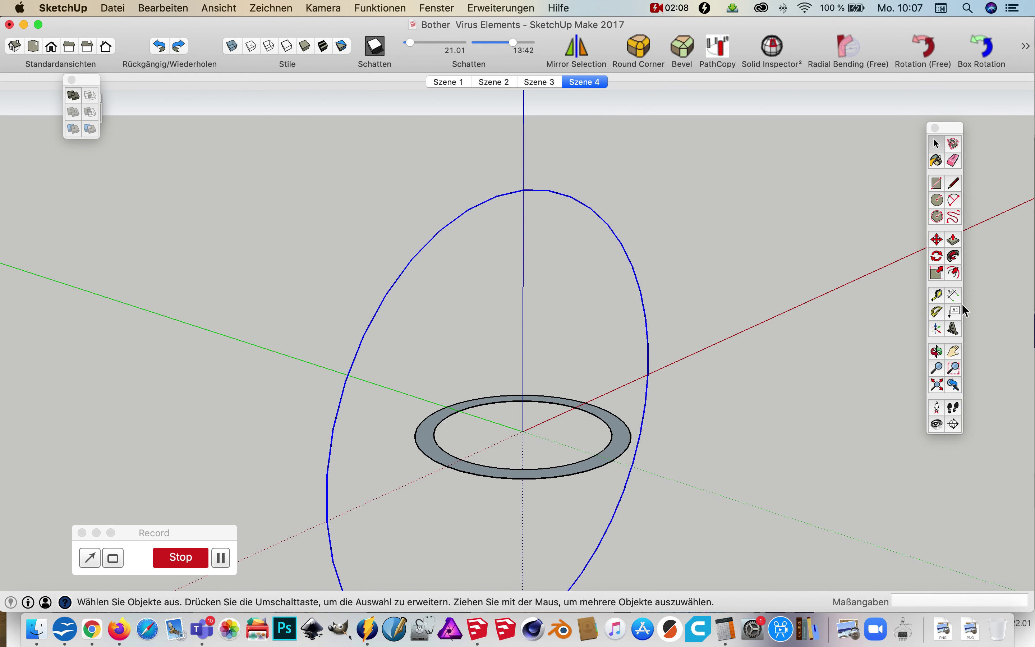
{"action": "left_click", "coordinate": [954, 256]}
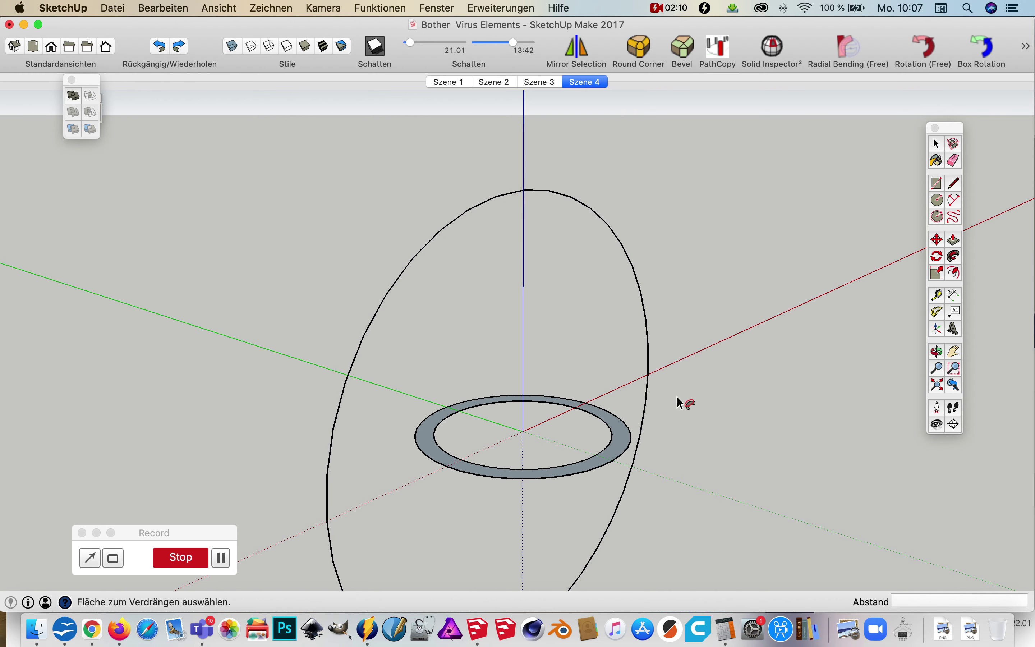
{"action": "left_click", "coordinate": [617, 441]}
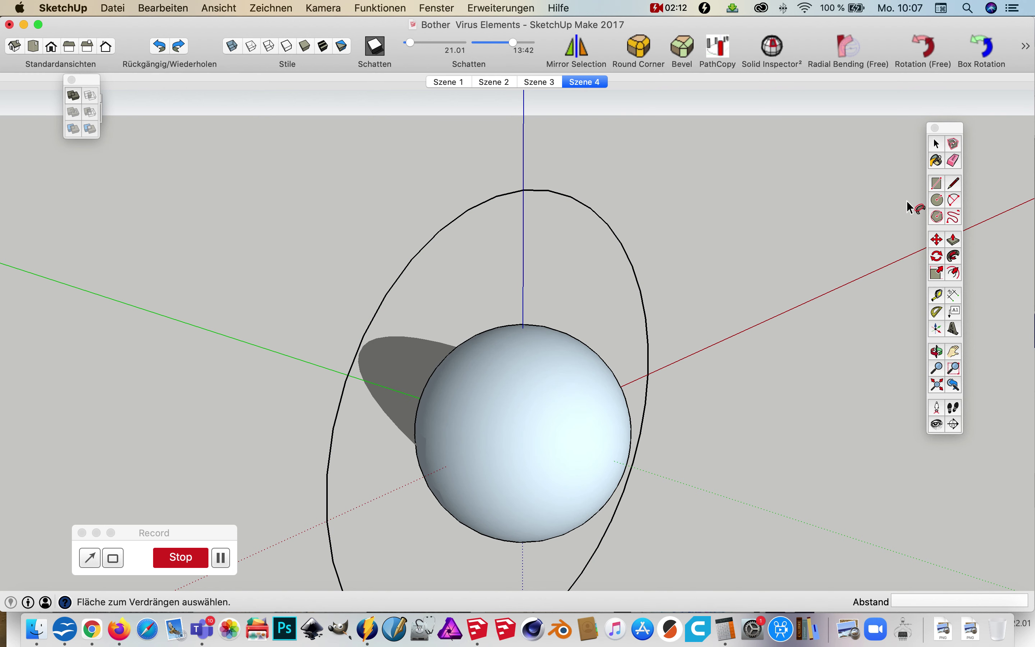
Show the model in X-ray style and select the hollow sphere's outer surface.
{"action": "left_click", "coordinate": [227, 43]}
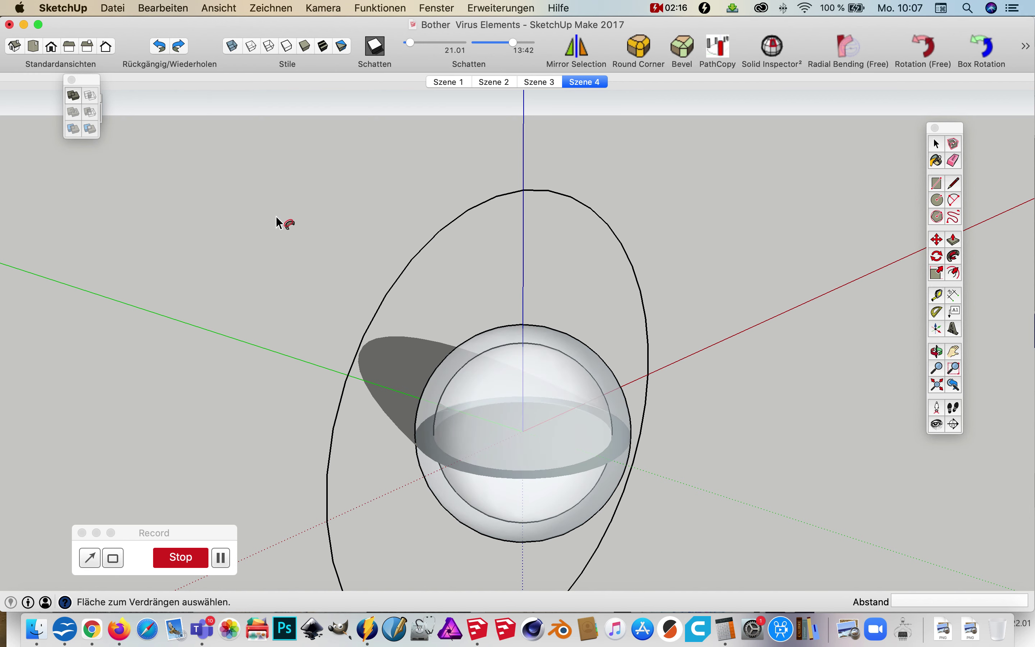
{"action": "middle_click_drag", "start_coordinate": [392, 322], "coordinate": [419, 339]}
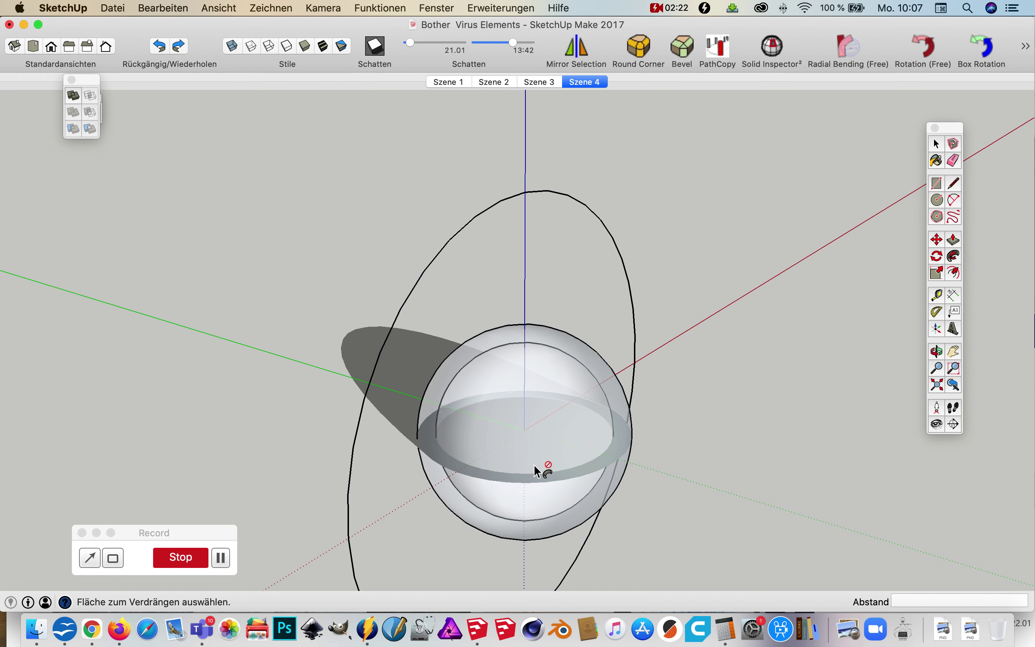
{"action": "left_click", "coordinate": [936, 146]}
{"action": "middle_click_drag", "start_coordinate": [767, 343], "coordinate": [781, 392]}
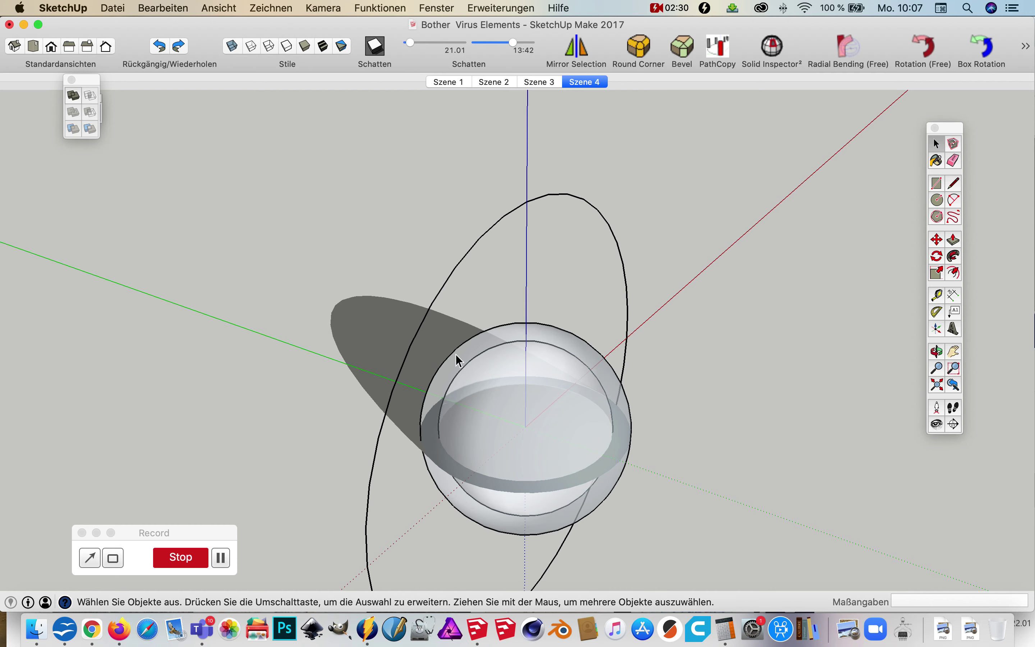
{"action": "left_click", "coordinate": [520, 369]}
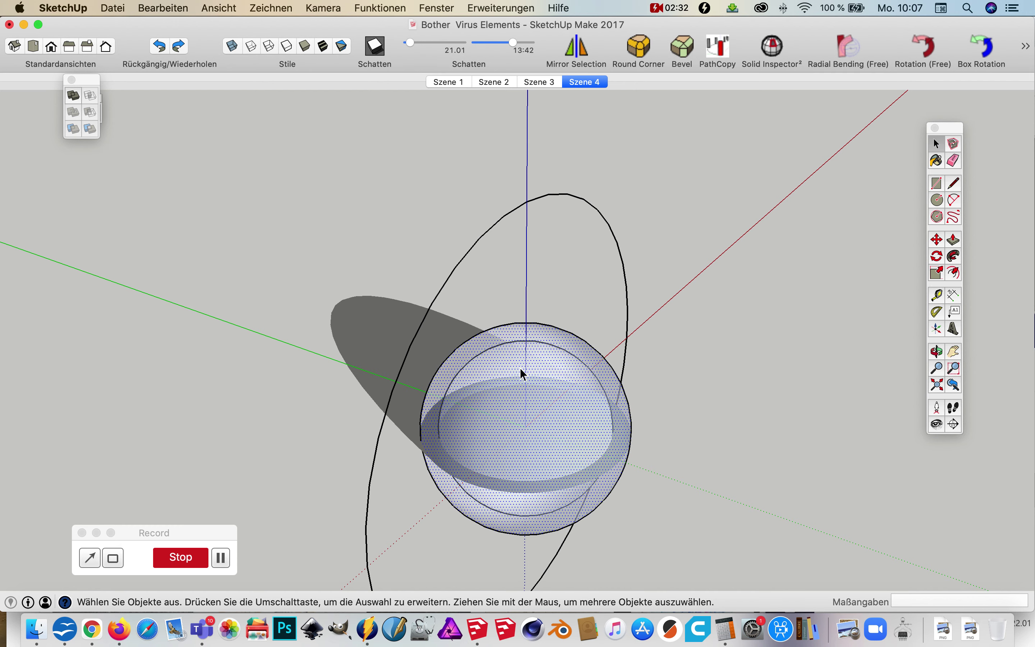
Draw a rectangle of about 140 by 93 m on the ground beside the sphere, starting on the red axis.
{"action": "scroll", "coordinate": [522, 373], "scroll_direction": "down", "scroll_amount": 2}
{"action": "scroll", "coordinate": [728, 448], "scroll_direction": "down", "scroll_amount": 3}
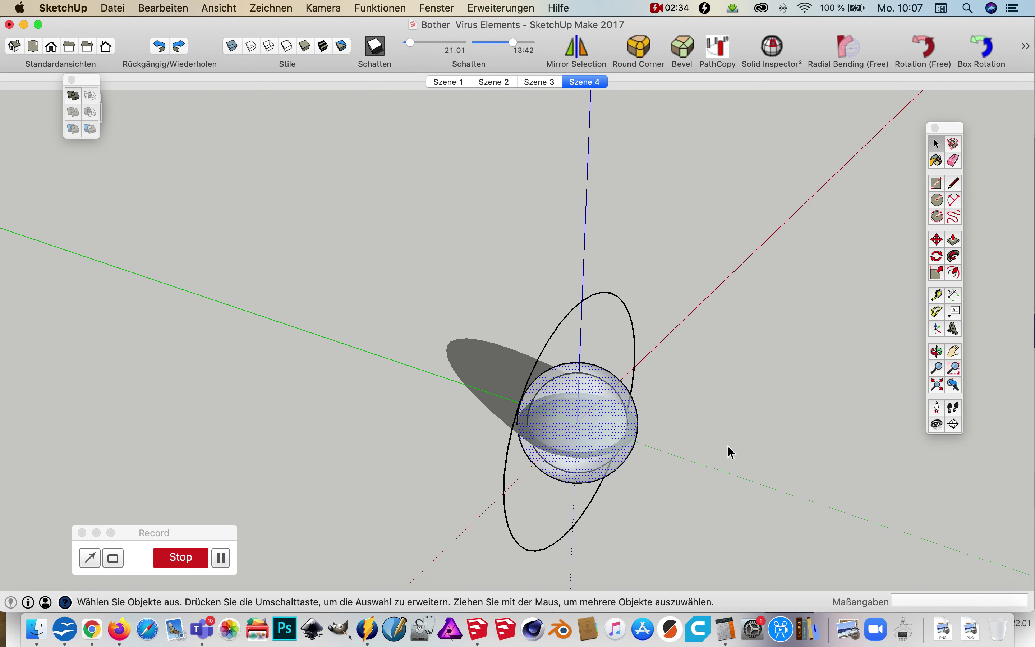
{"action": "scroll", "coordinate": [936, 531], "scroll_direction": "up", "scroll_amount": 4}
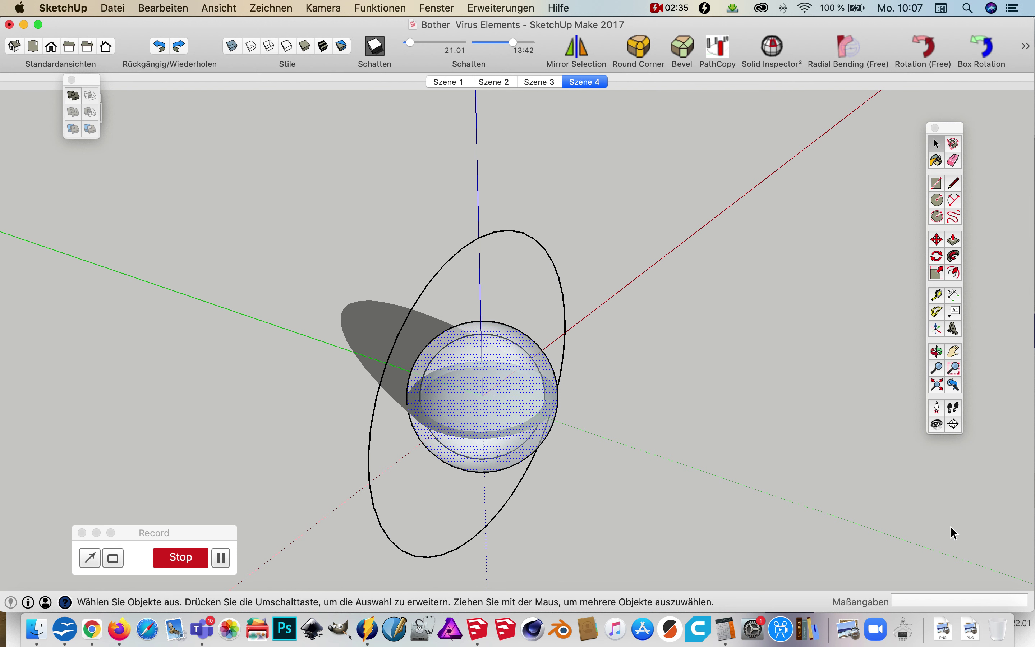
{"action": "left_click", "coordinate": [936, 184]}
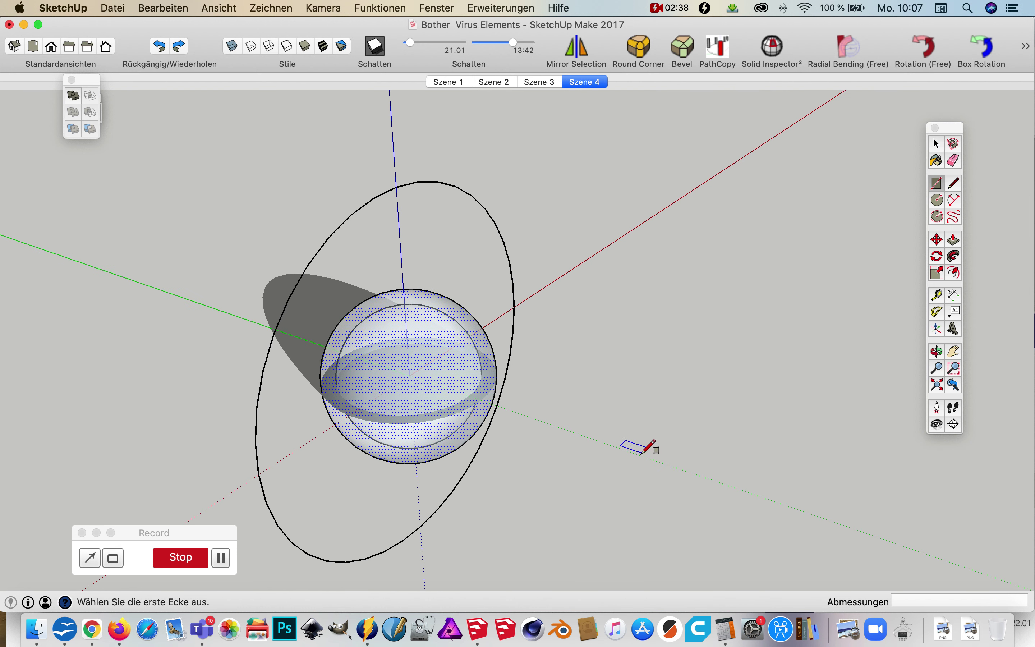
{"action": "left_click", "coordinate": [601, 252]}
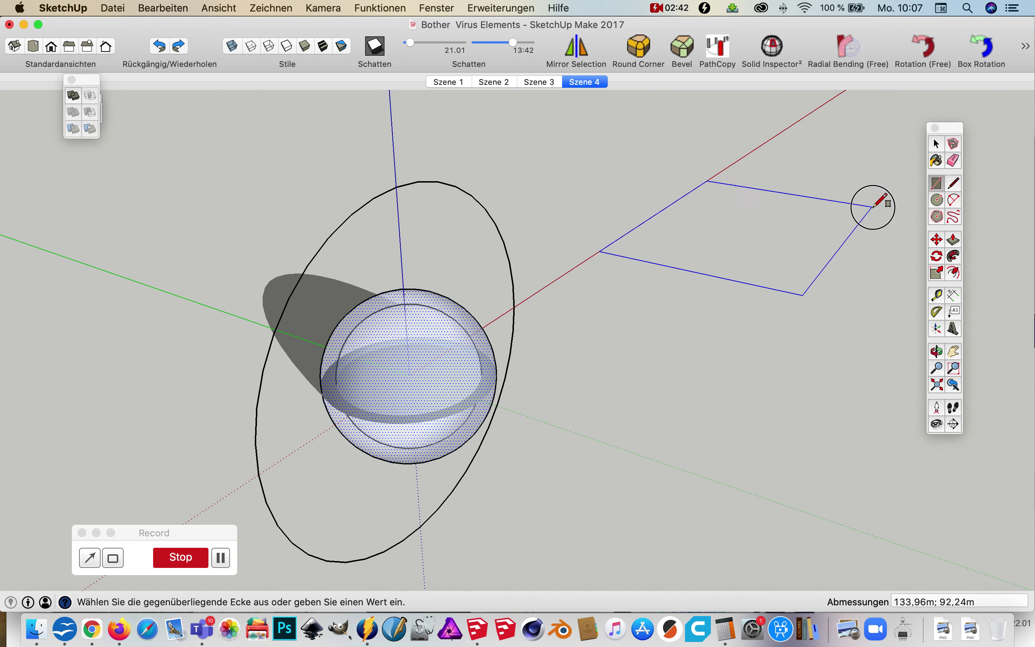
{"action": "left_click", "coordinate": [874, 206]}
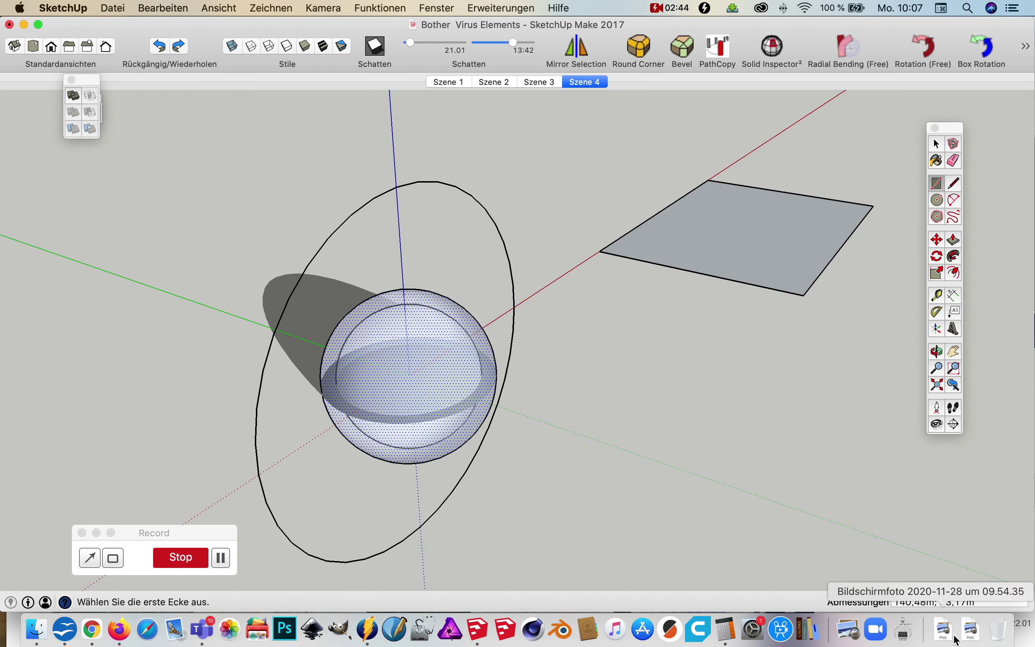
Set the rectangle's dimensions to 40;40 to make it a 40 m square.
{"action": "left_click", "coordinate": [936, 603]}
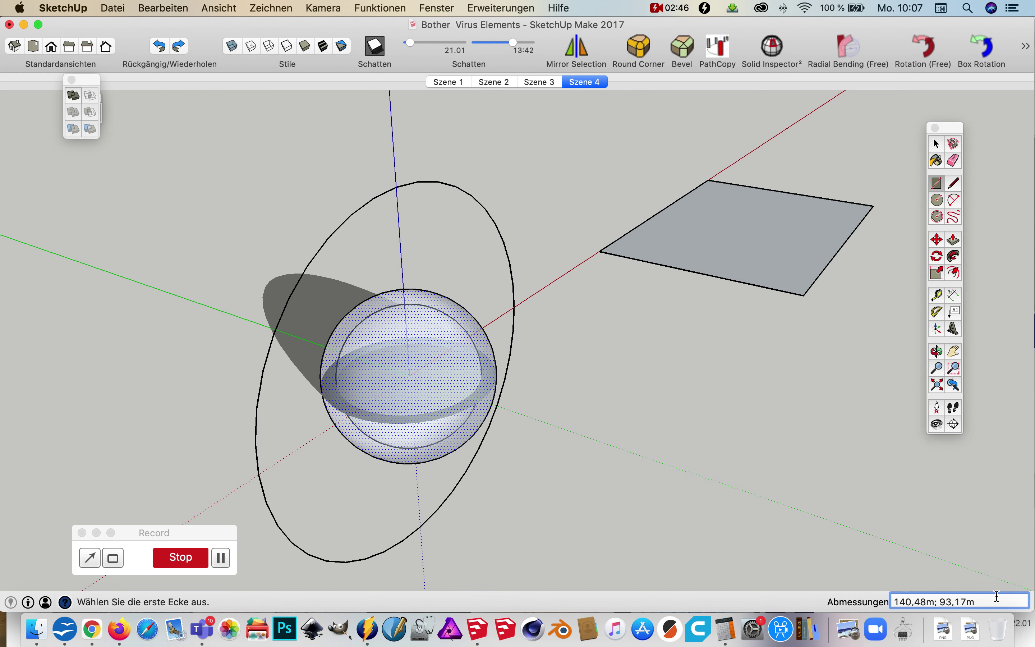
{"action": "triple_click", "coordinate": [996, 598]}
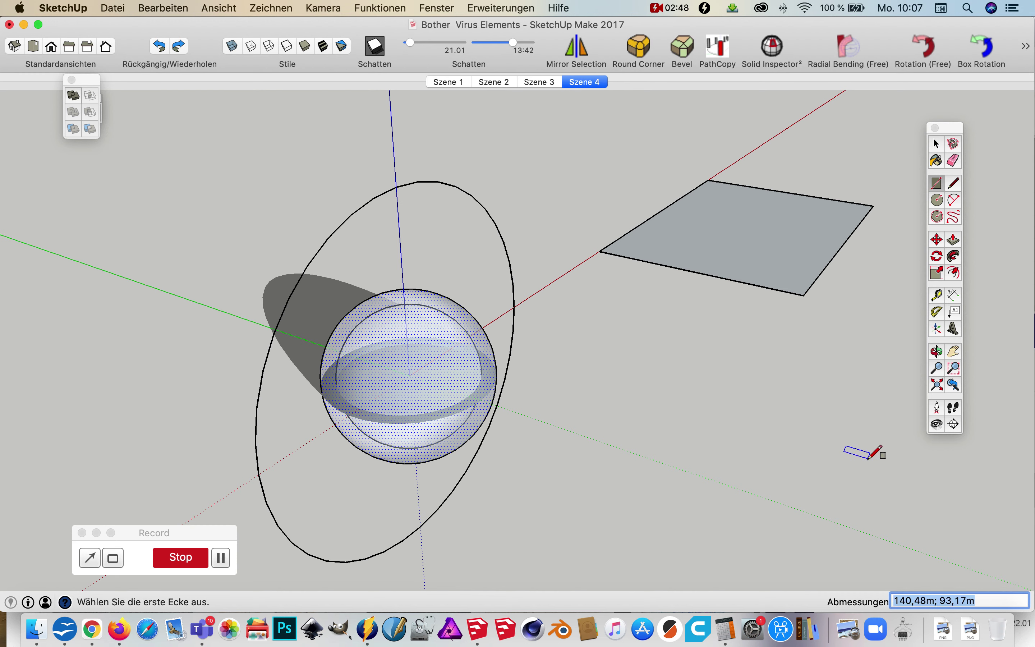
{"action": "type", "text": "40"}
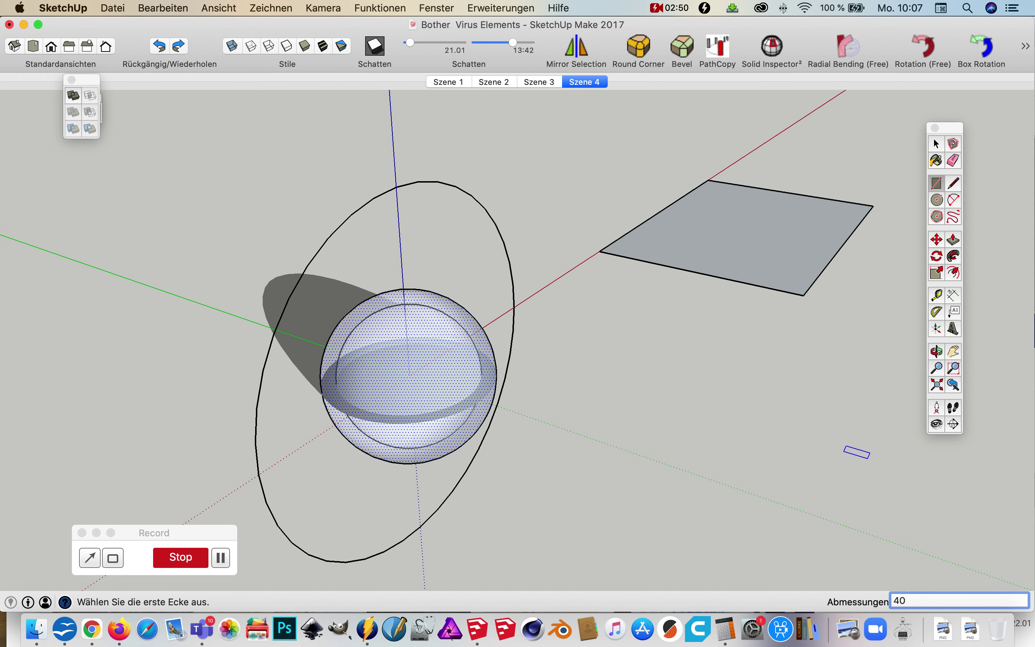
{"action": "type", "text": ";40"}
{"action": "key", "text": "Return"}
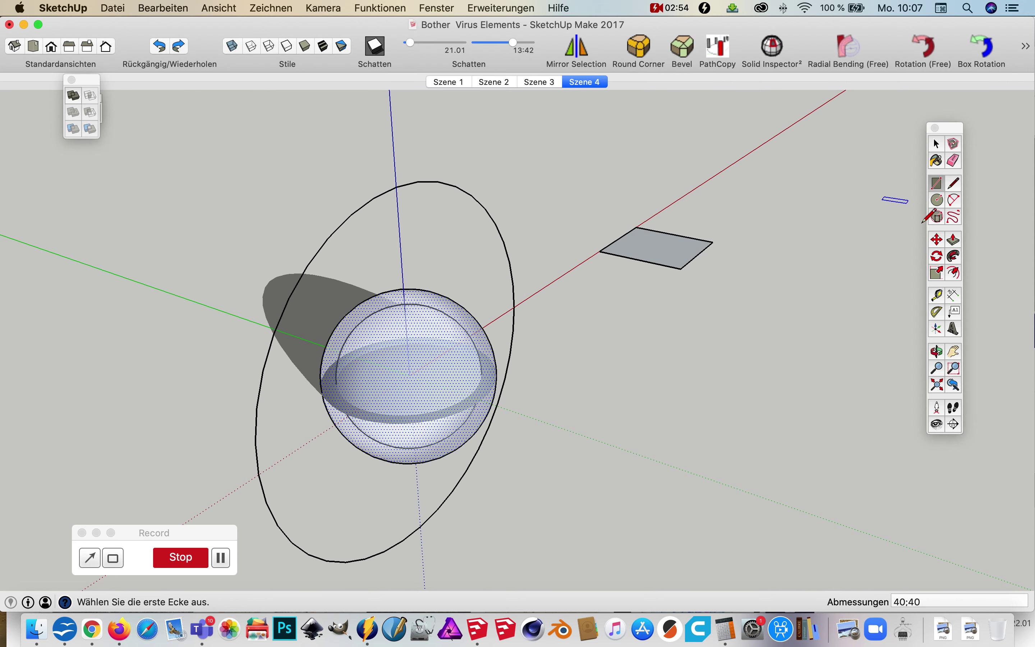
Push/Pull the 40 m square upward into a box, then extend its underside downward by about 78 m.
{"action": "left_click", "coordinate": [954, 239]}
{"action": "left_click_drag", "start_coordinate": [666, 245], "coordinate": [647, 122]}
{"action": "middle_click_drag", "start_coordinate": [680, 302], "coordinate": [663, 134]}
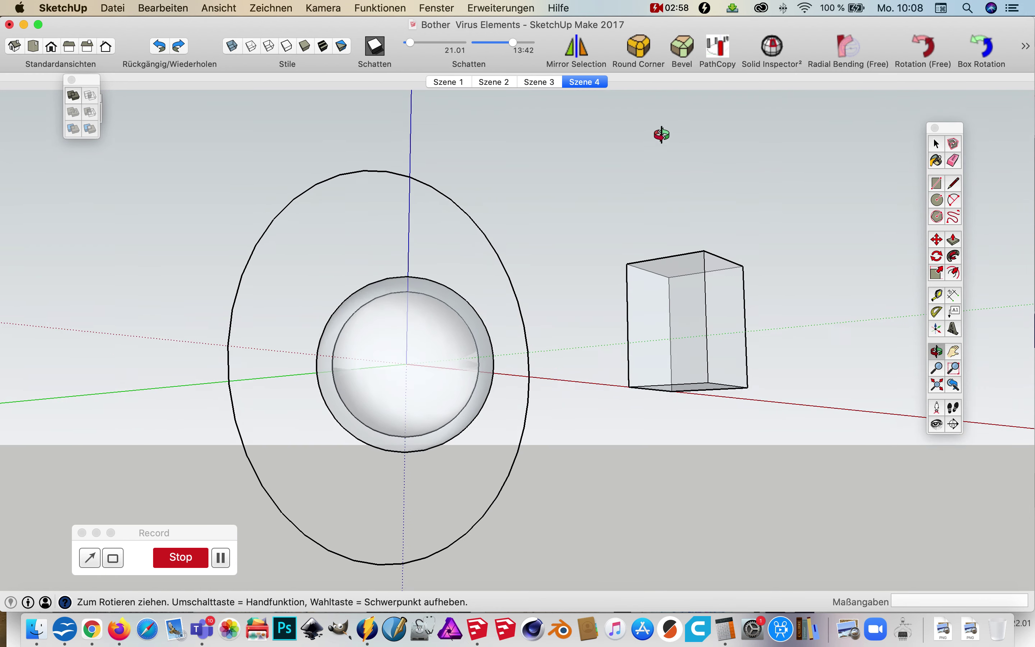
{"action": "left_click", "coordinate": [695, 396]}
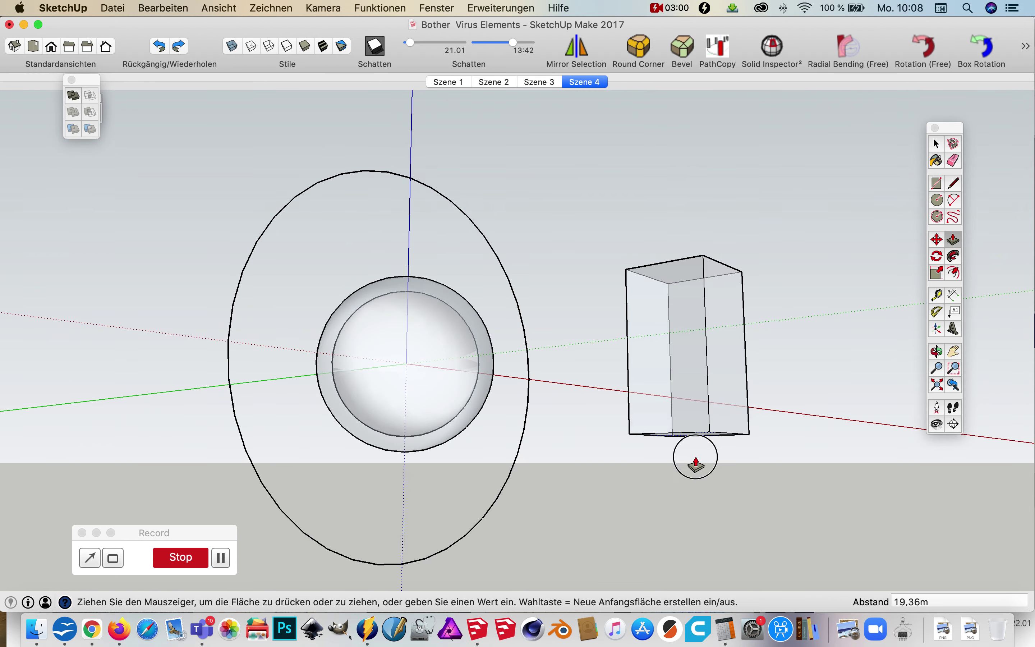
{"action": "left_click", "coordinate": [698, 567]}
{"action": "middle_click_drag", "start_coordinate": [796, 421], "coordinate": [806, 522]}
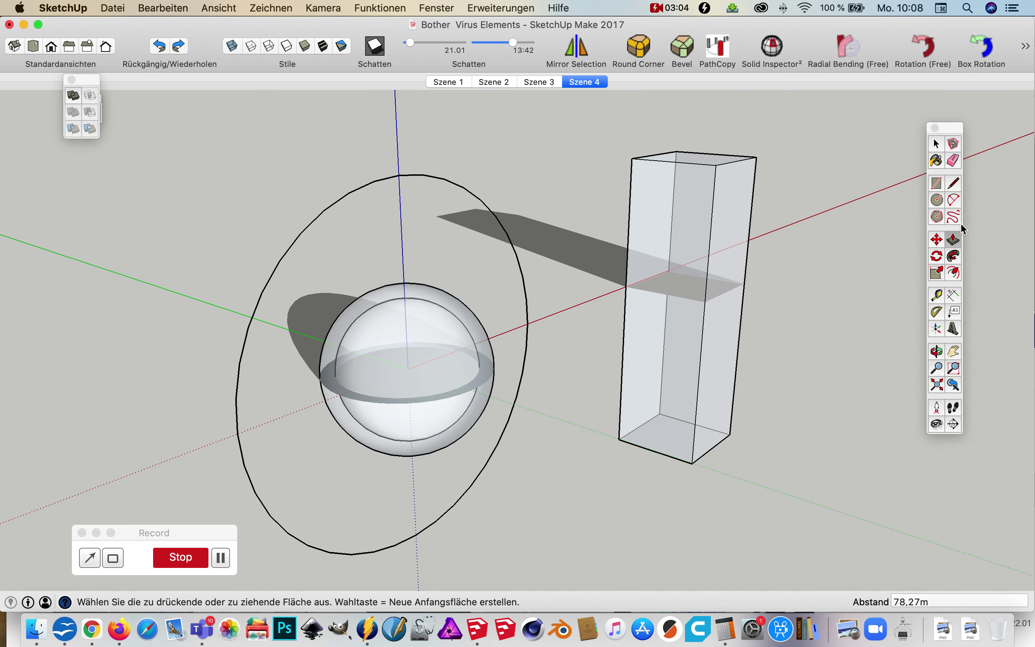
Move the whole box from its corner on the red axis to the origin, so that it overlaps the sphere.
{"action": "left_click", "coordinate": [936, 143]}
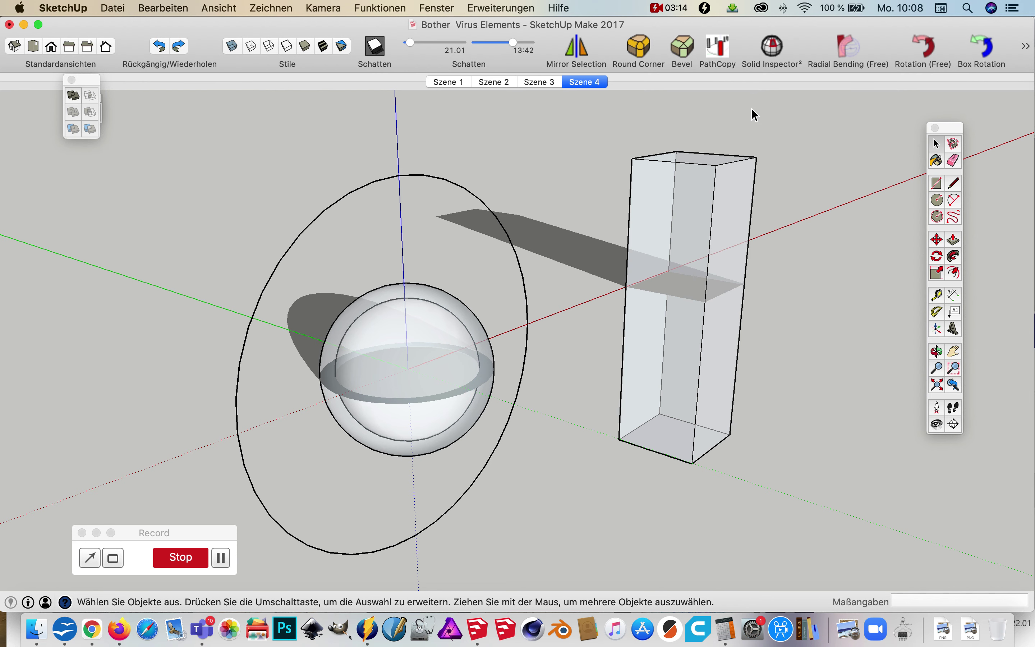
{"action": "middle_click_drag", "start_coordinate": [751, 108], "coordinate": [638, 63]}
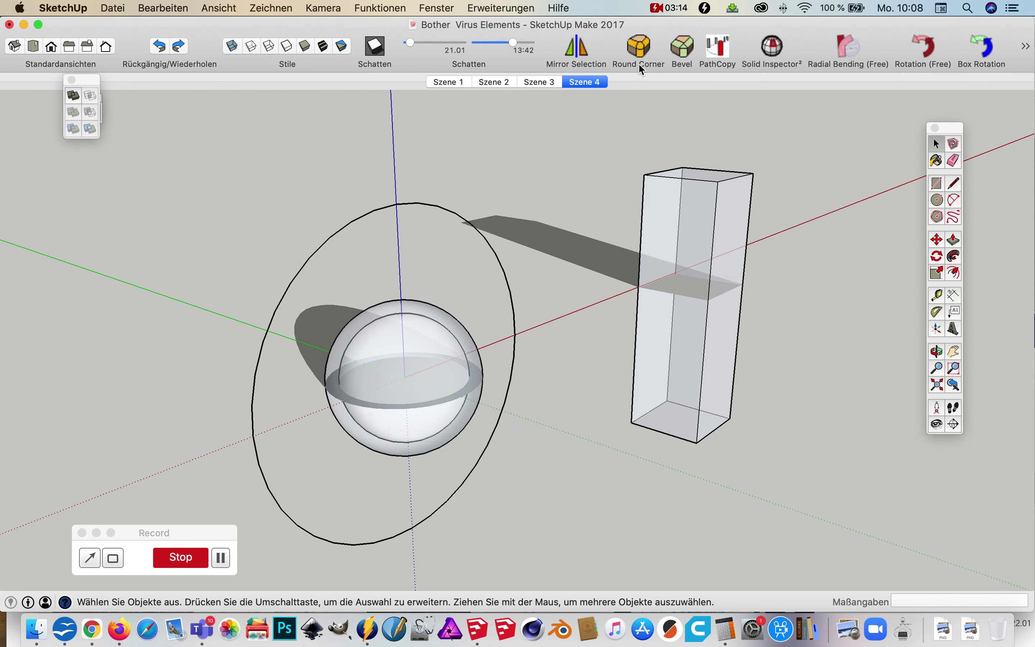
{"action": "triple_click", "coordinate": [686, 241]}
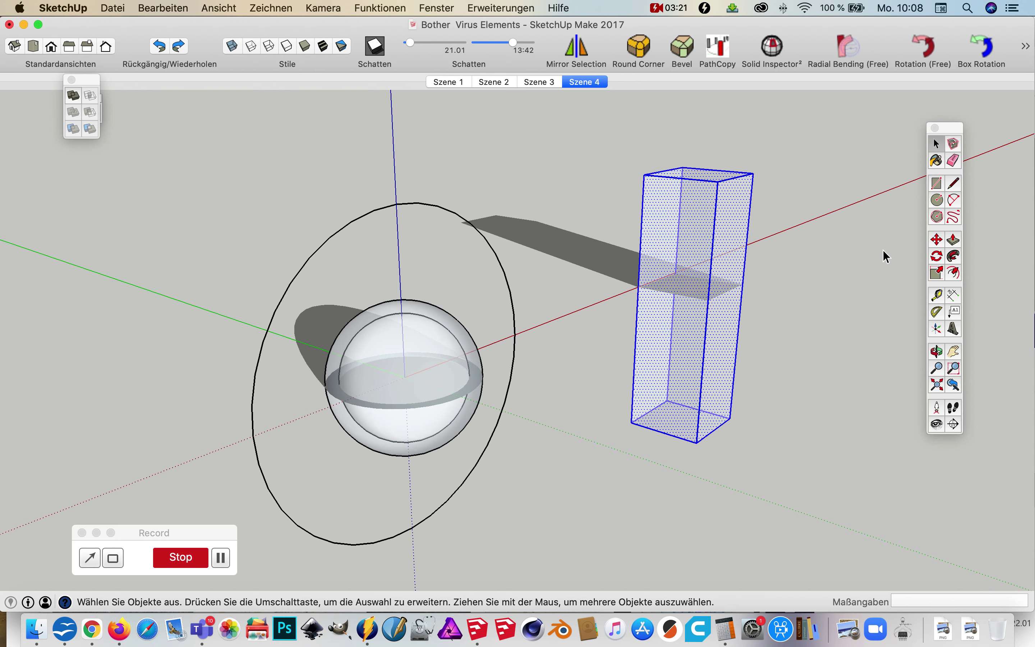
{"action": "left_click", "coordinate": [938, 241]}
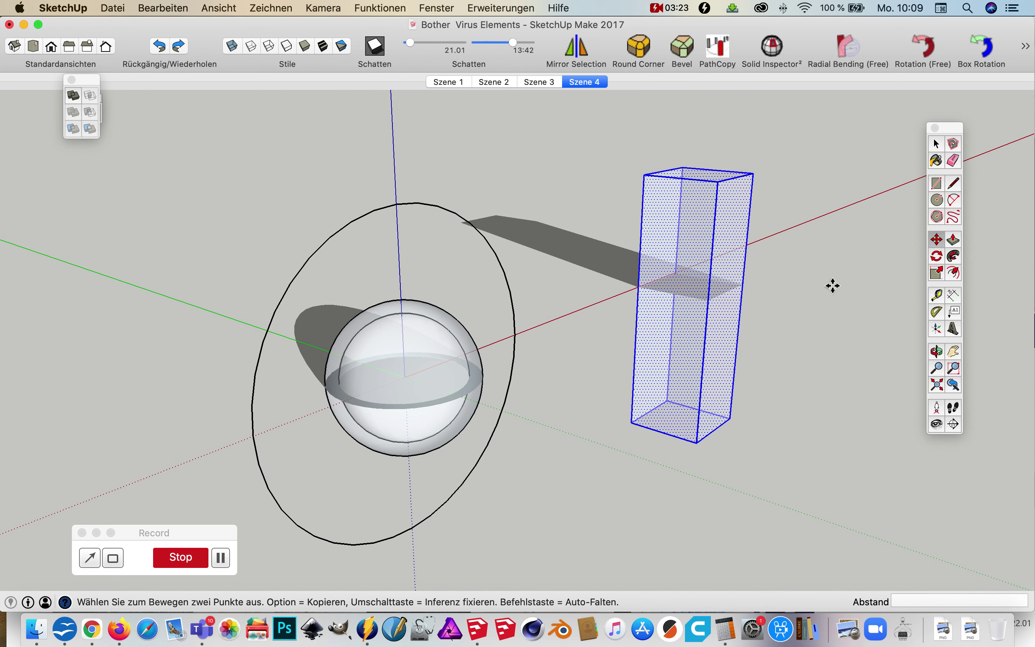
{"action": "left_click", "coordinate": [639, 287]}
{"action": "scroll", "coordinate": [668, 307], "scroll_direction": "down", "scroll_amount": 5}
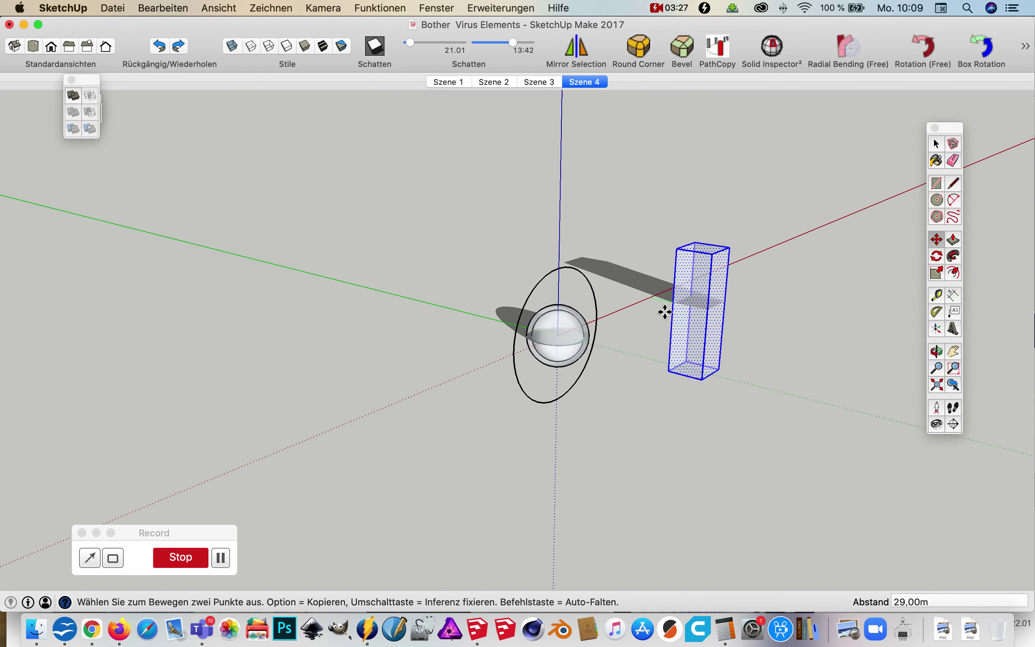
{"action": "scroll", "coordinate": [576, 336], "scroll_direction": "up", "scroll_amount": 10}
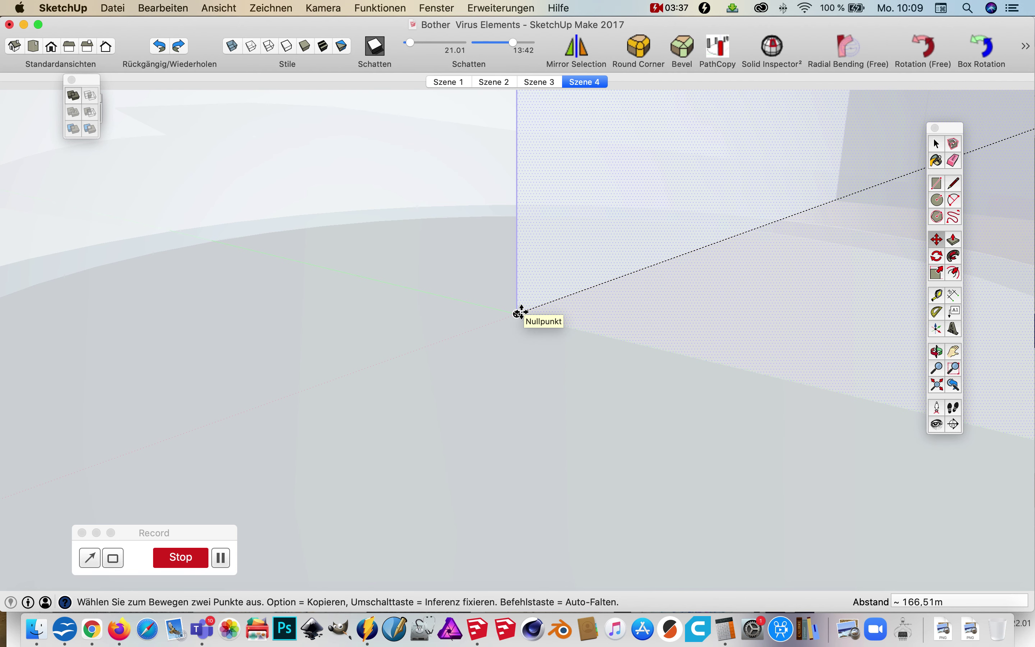
{"action": "left_click", "coordinate": [521, 313]}
{"action": "key", "text": "space"}
{"action": "scroll", "coordinate": [573, 342], "scroll_direction": "down", "scroll_amount": 15}
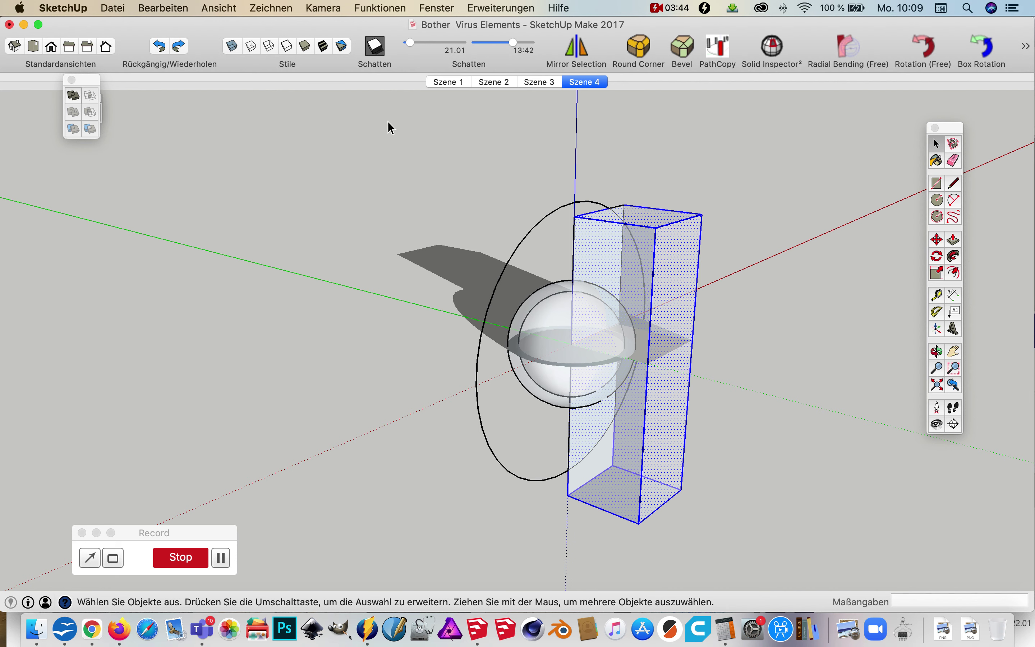
Turn off the X-ray style and intersect the faces of the sphere, box and circle with the selection.
{"action": "left_click", "coordinate": [234, 44]}
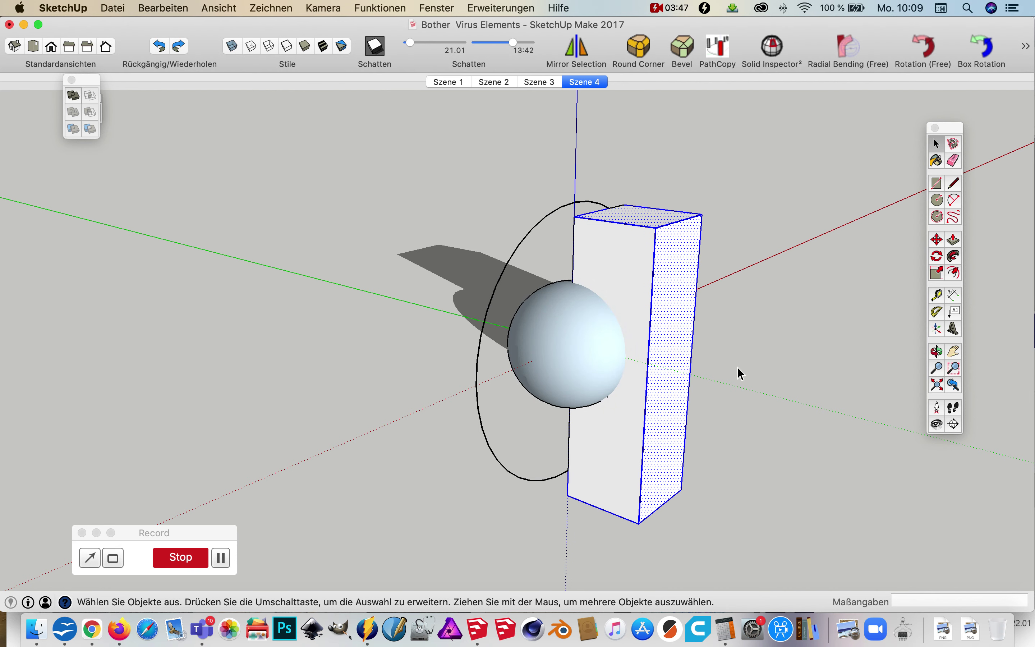
{"action": "left_click", "coordinate": [769, 333]}
{"action": "middle_click_drag", "start_coordinate": [755, 363], "coordinate": [619, 331]}
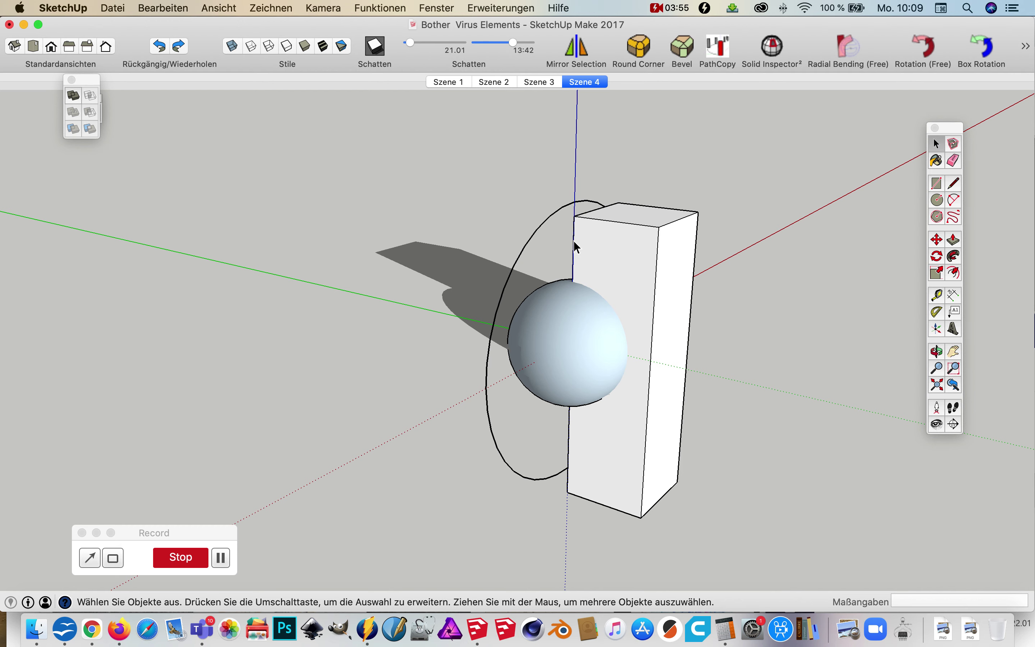
{"action": "left_click_drag", "start_coordinate": [424, 145], "coordinate": [764, 543]}
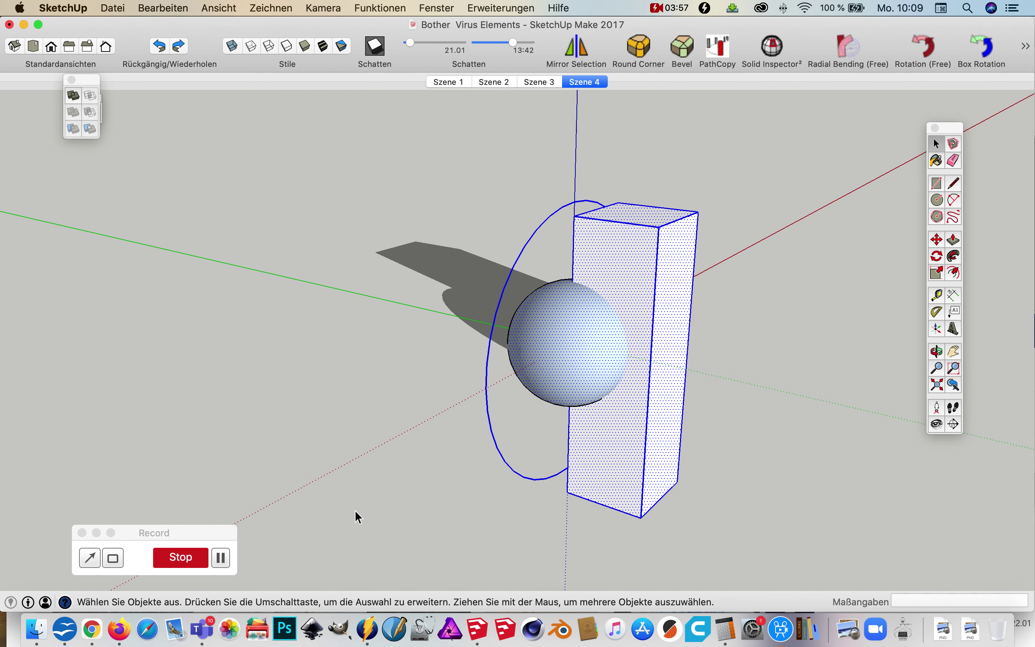
{"action": "right_click", "coordinate": [625, 308]}
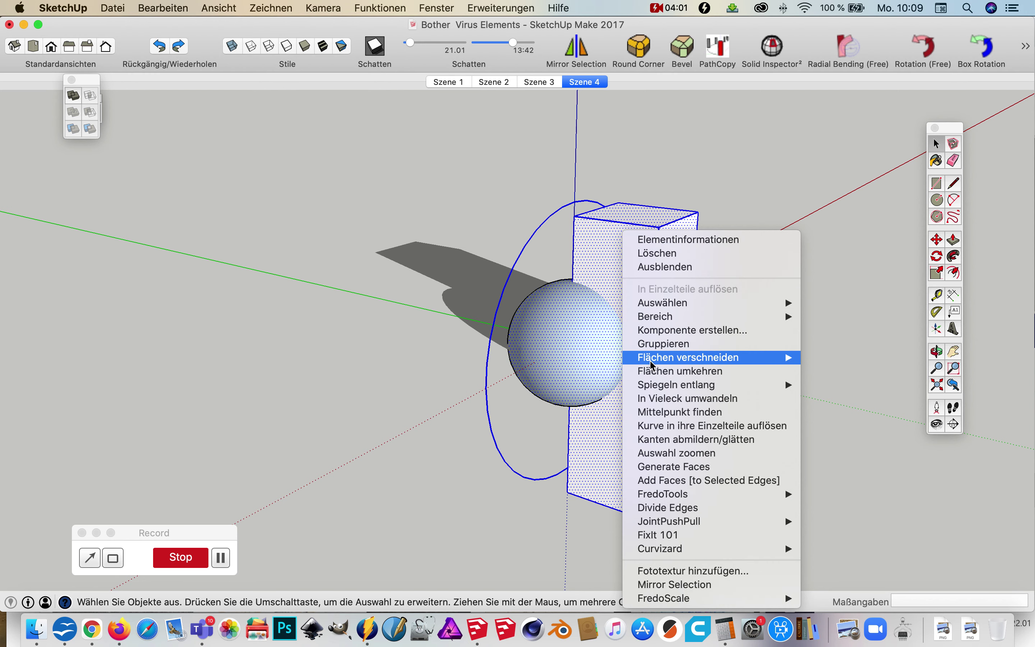
{"action": "mouse_move", "coordinate": [653, 359]}
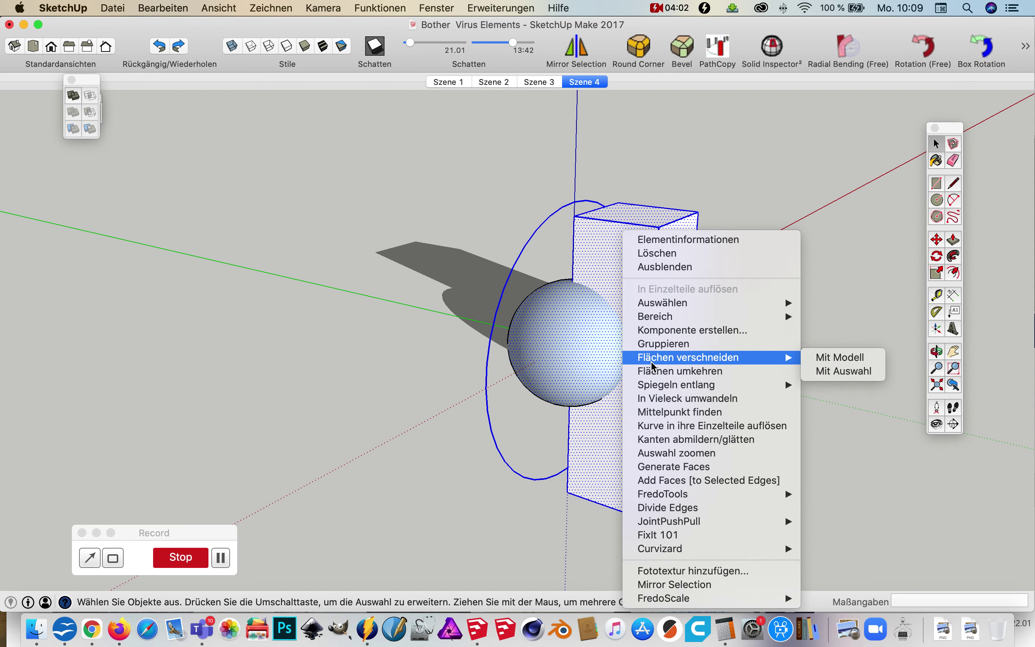
{"action": "left_click", "coordinate": [850, 378]}
{"action": "left_click", "coordinate": [808, 380]}
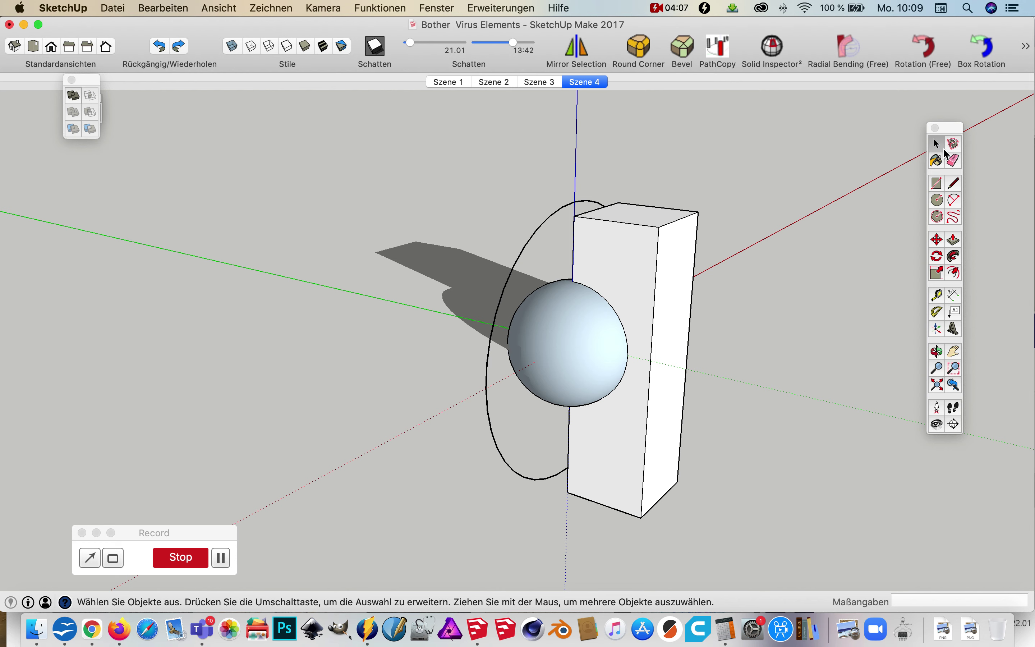
Delete three of the box's vertical faces outside the sphere.
{"action": "left_click", "coordinate": [619, 299]}
{"action": "key", "text": "Delete"}
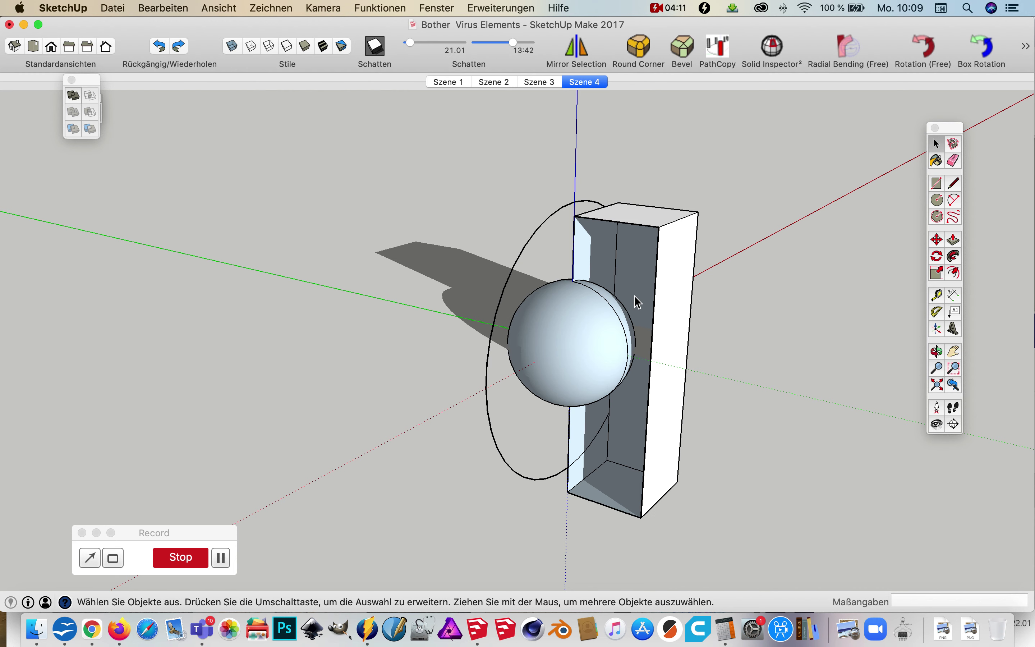
{"action": "left_click", "coordinate": [673, 295]}
{"action": "key", "text": "Delete"}
{"action": "left_click", "coordinate": [592, 265]}
{"action": "key", "text": "Delete"}
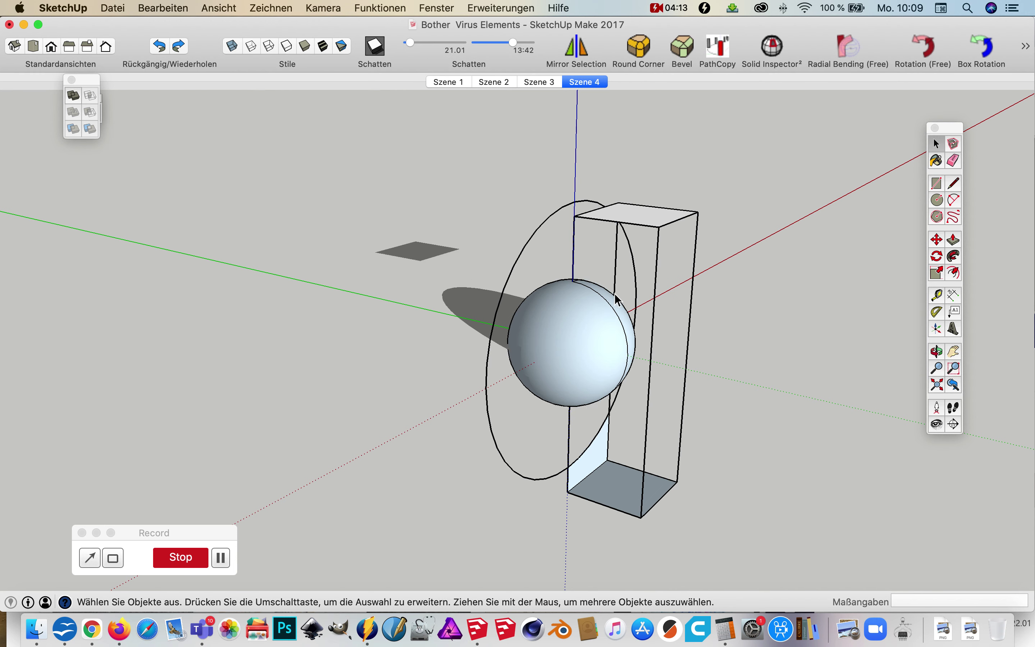
Delete the remaining box faces outside the sphere, along with the leftover box edges and the large vertical circle.
{"action": "key", "text": "Delete"}
{"action": "left_click", "coordinate": [589, 461]}
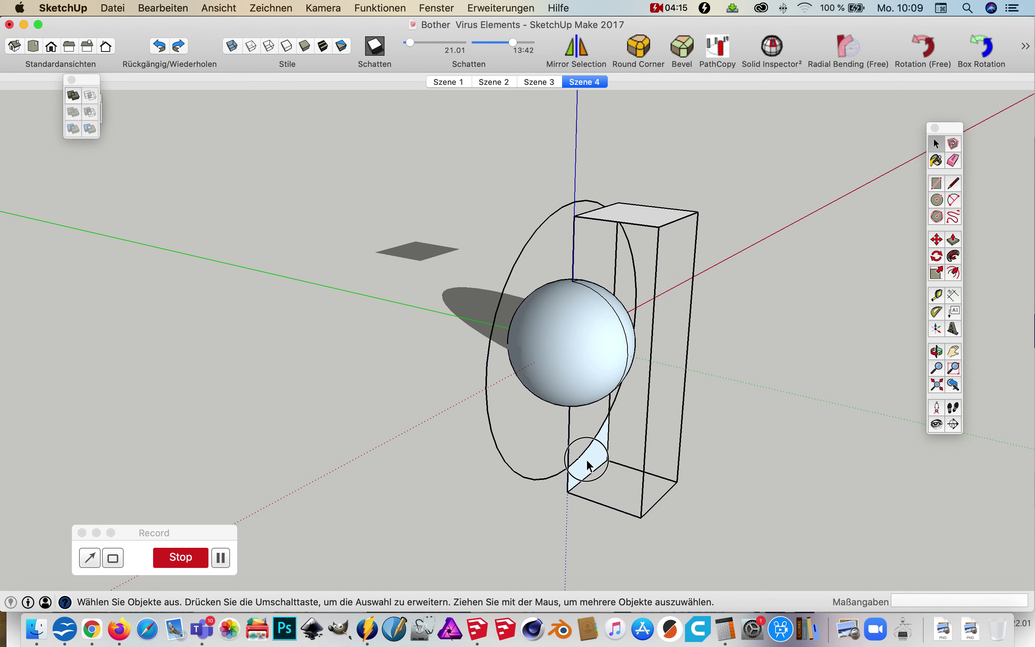
{"action": "key", "text": "Delete"}
{"action": "left_click", "coordinate": [644, 489]}
{"action": "key", "text": "Delete"}
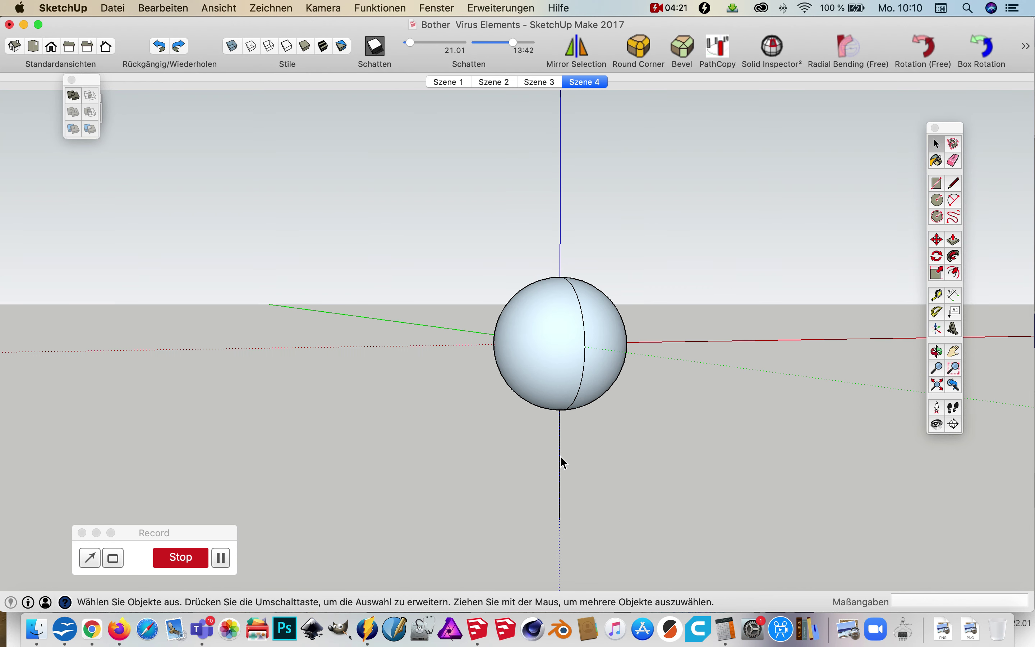
{"action": "key", "text": "Delete"}
Delete the quarter segment of the sphere's outer surface and the matching segment of its inner surface.
{"action": "middle_click_drag", "start_coordinate": [594, 344], "coordinate": [565, 446]}
{"action": "scroll", "coordinate": [594, 344], "scroll_direction": "up", "scroll_amount": 3}
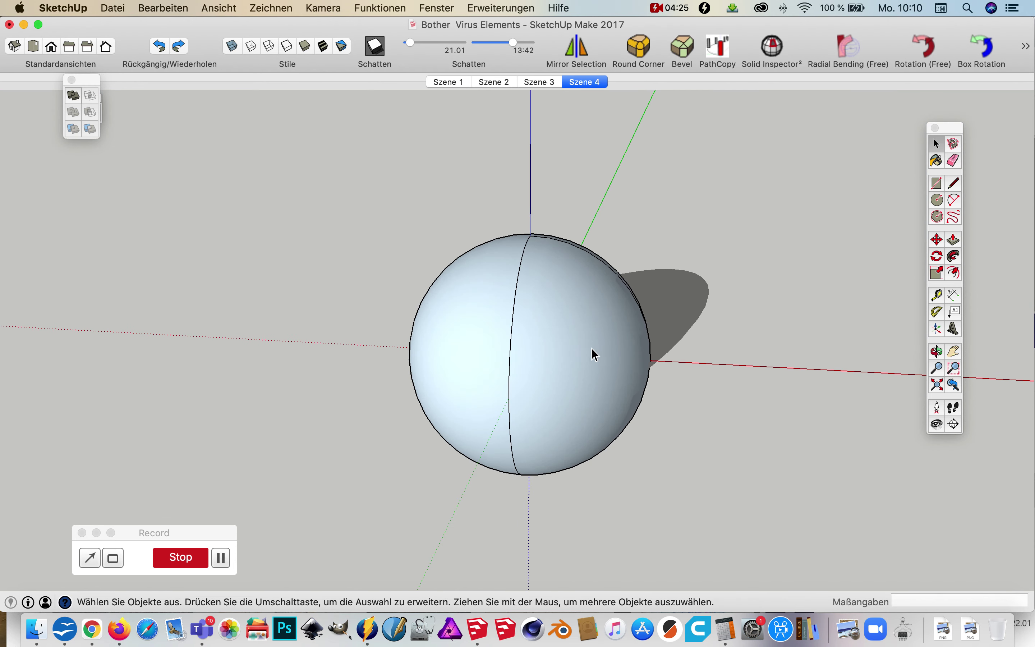
{"action": "middle_click_drag", "start_coordinate": [690, 371], "coordinate": [554, 375]}
{"action": "left_click", "coordinate": [558, 381]}
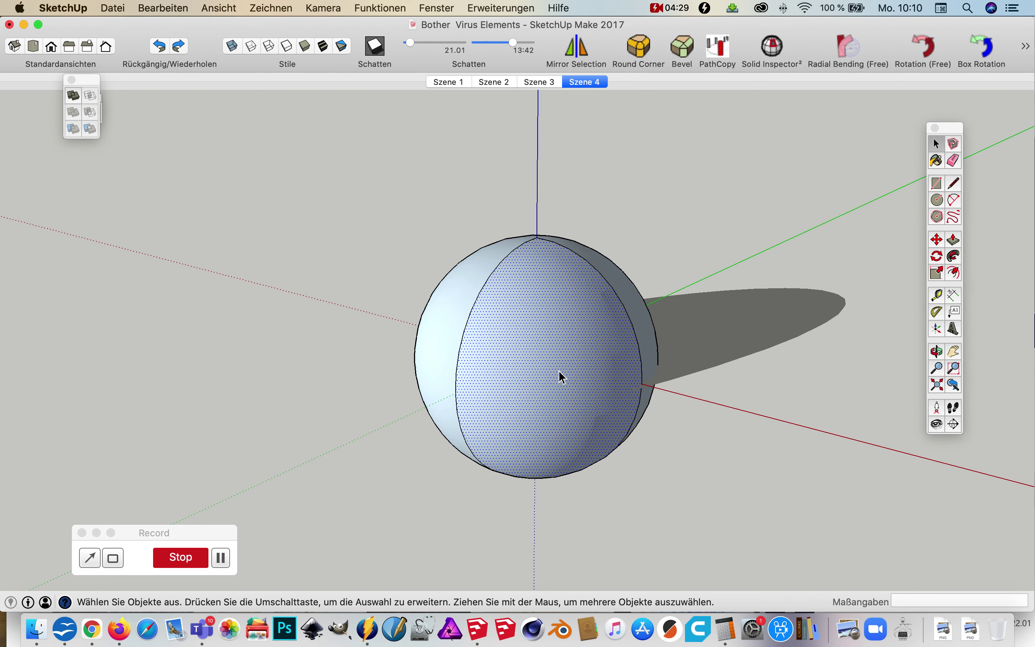
{"action": "key", "text": "Delete"}
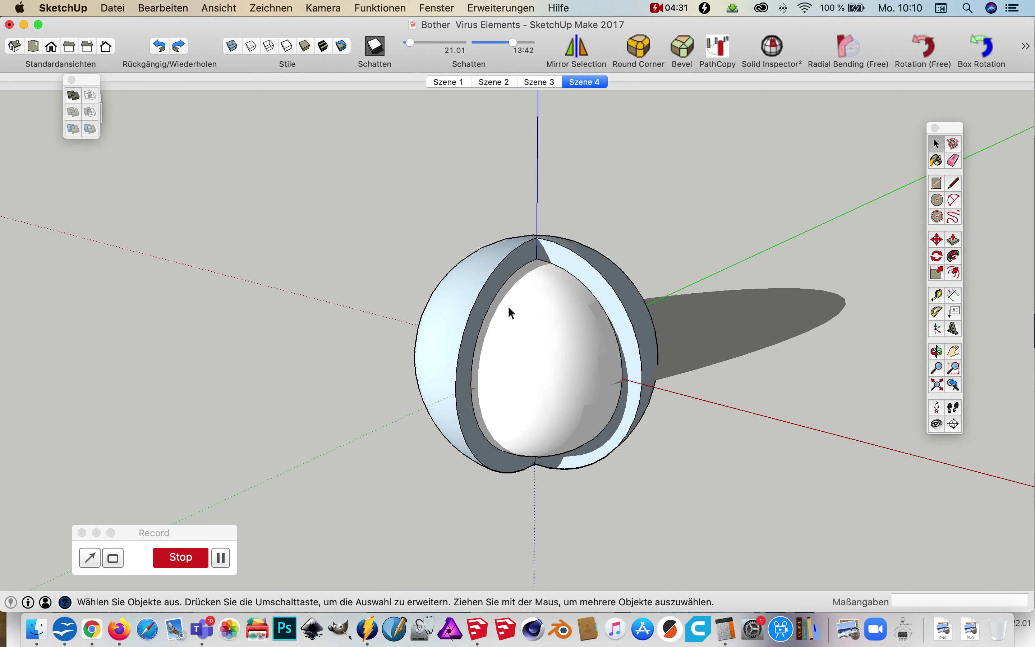
{"action": "left_click", "coordinate": [538, 374]}
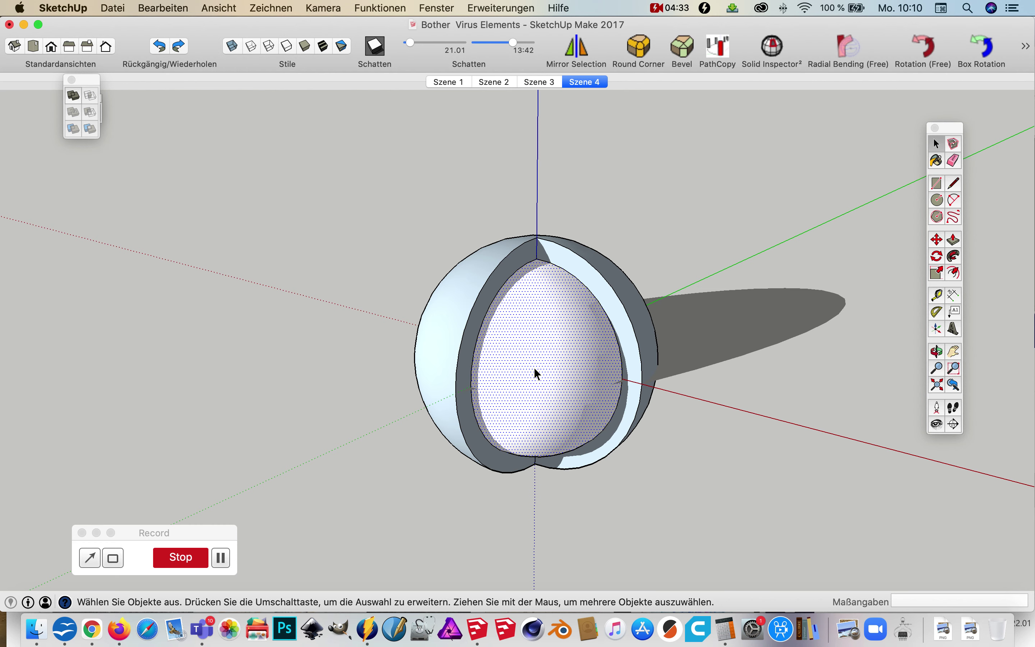
{"action": "key", "text": "Delete"}
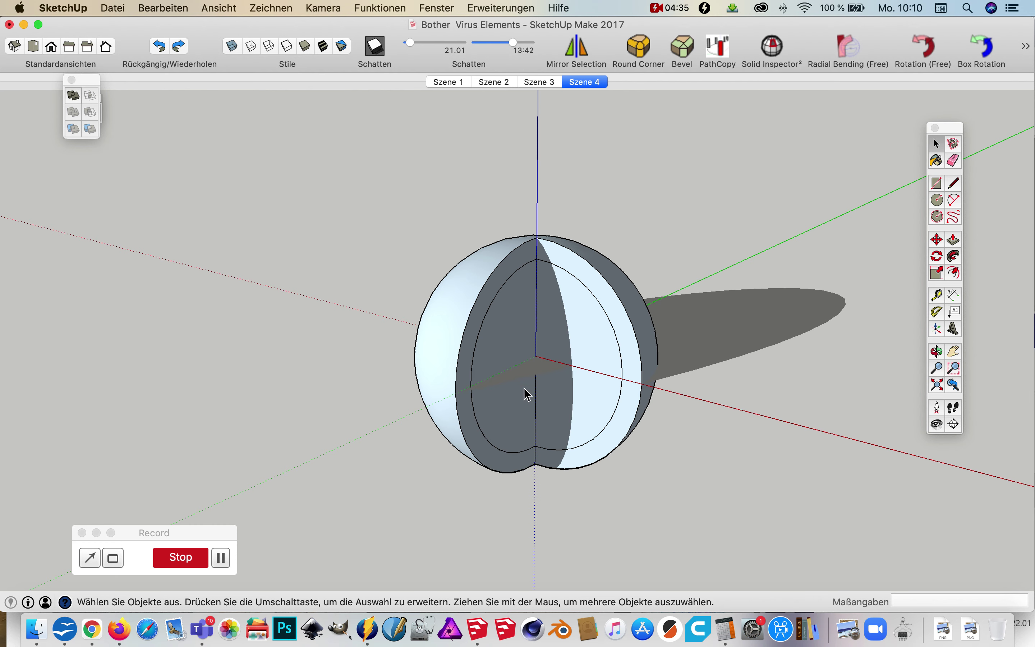
Delete the two cut faces inside the inner outline to open up the sphere's hollow interior.
{"action": "left_click", "coordinate": [585, 350]}
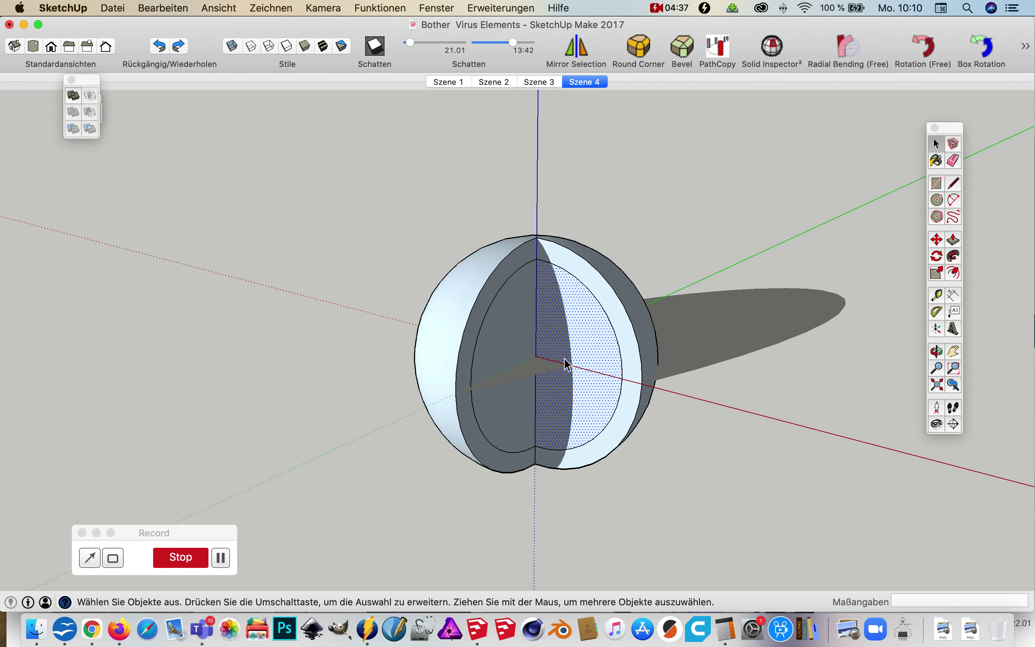
{"action": "key", "text": "Delete"}
{"action": "left_click", "coordinate": [518, 357]}
{"action": "key", "text": "Delete"}
Group all parts of the cut-open hollow sphere and hide the group.
{"action": "middle_click_drag", "start_coordinate": [612, 450], "coordinate": [831, 361]}
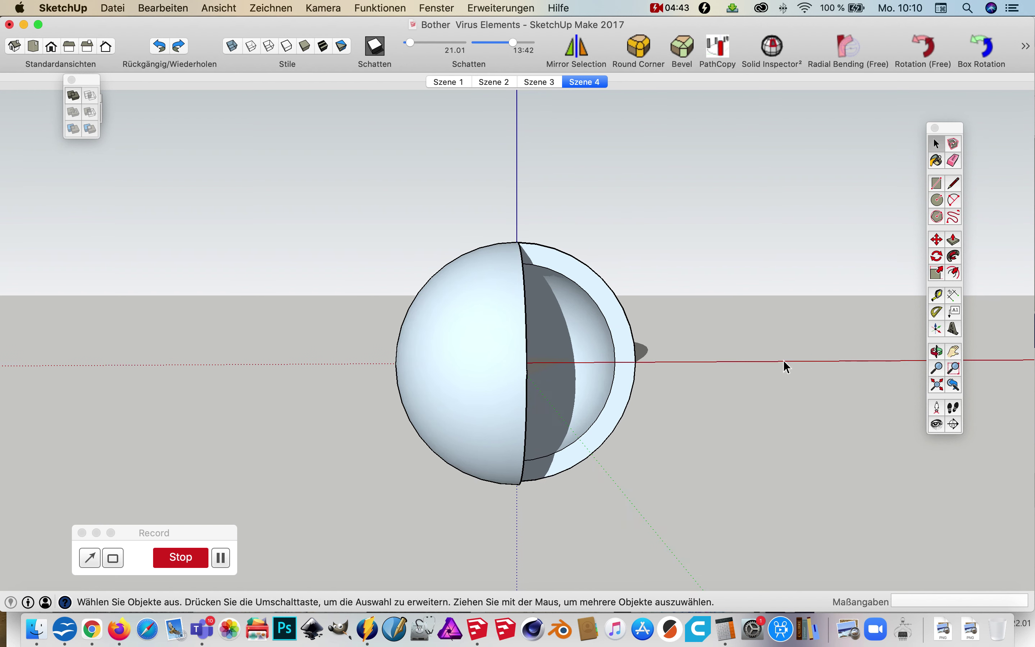
{"action": "left_click_drag", "start_coordinate": [338, 192], "coordinate": [727, 532]}
{"action": "right_click", "coordinate": [507, 327]}
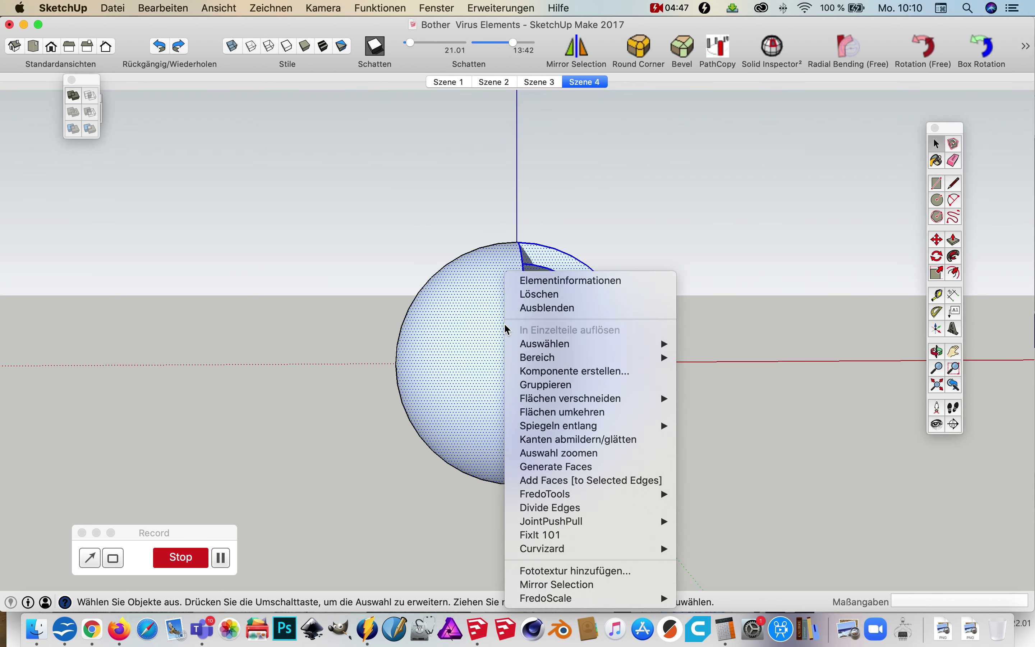
{"action": "left_click", "coordinate": [574, 384]}
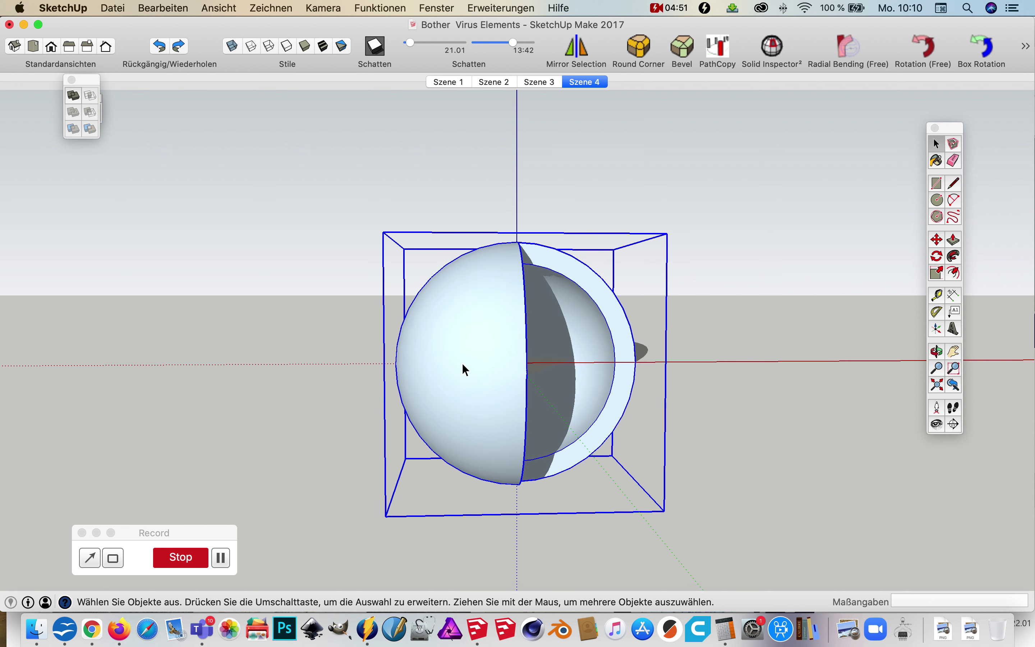
{"action": "left_click", "coordinate": [163, 8]}
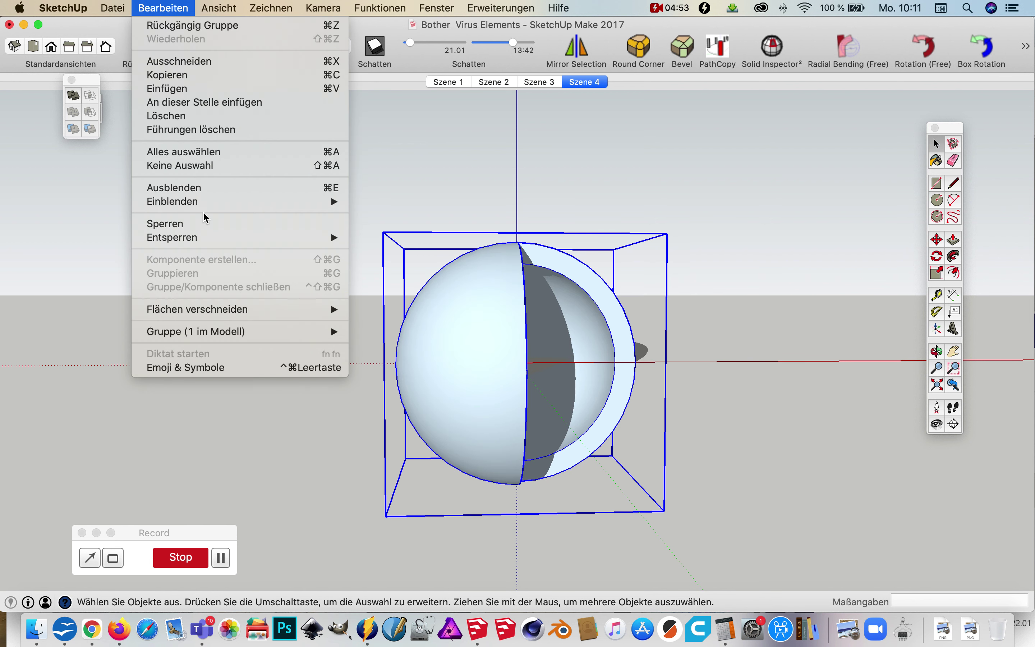
{"action": "left_click", "coordinate": [212, 188]}
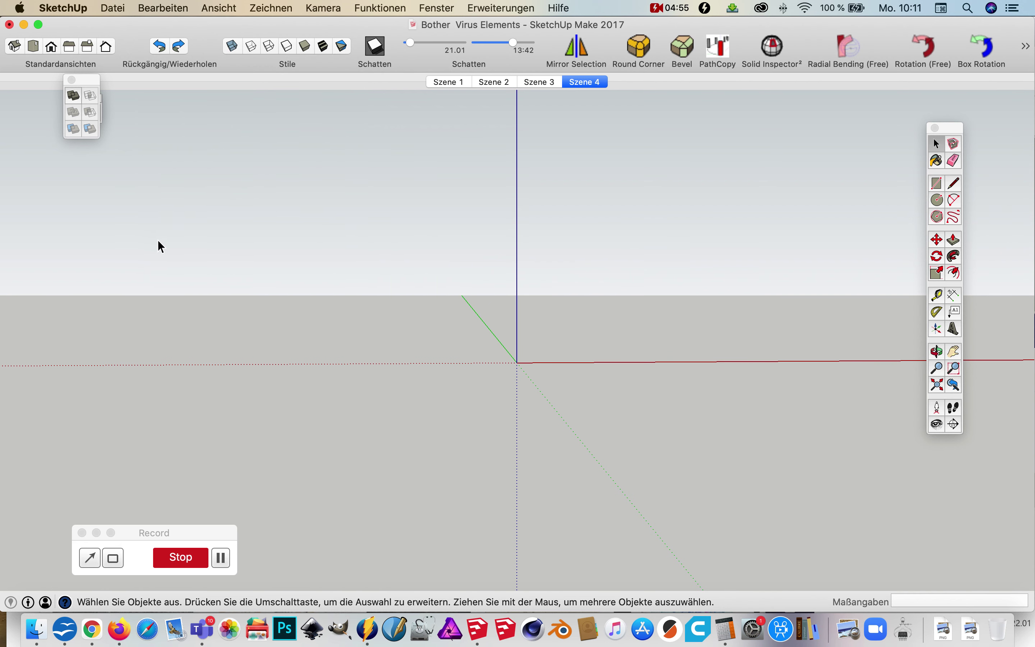
{"action": "left_click", "coordinate": [670, 8]}
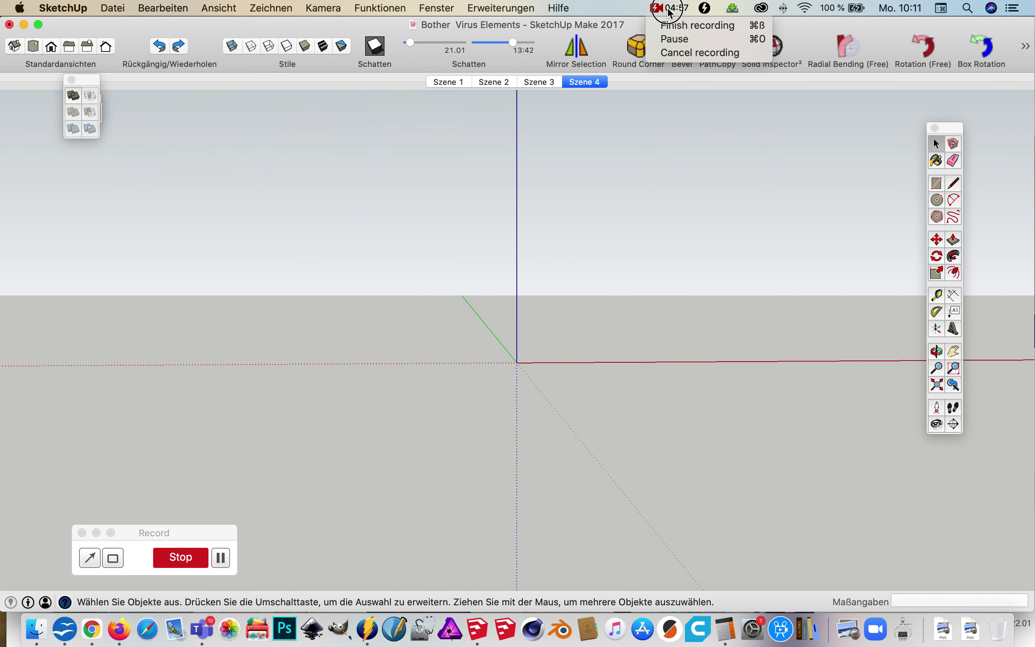
{"action": "left_click", "coordinate": [675, 40]}
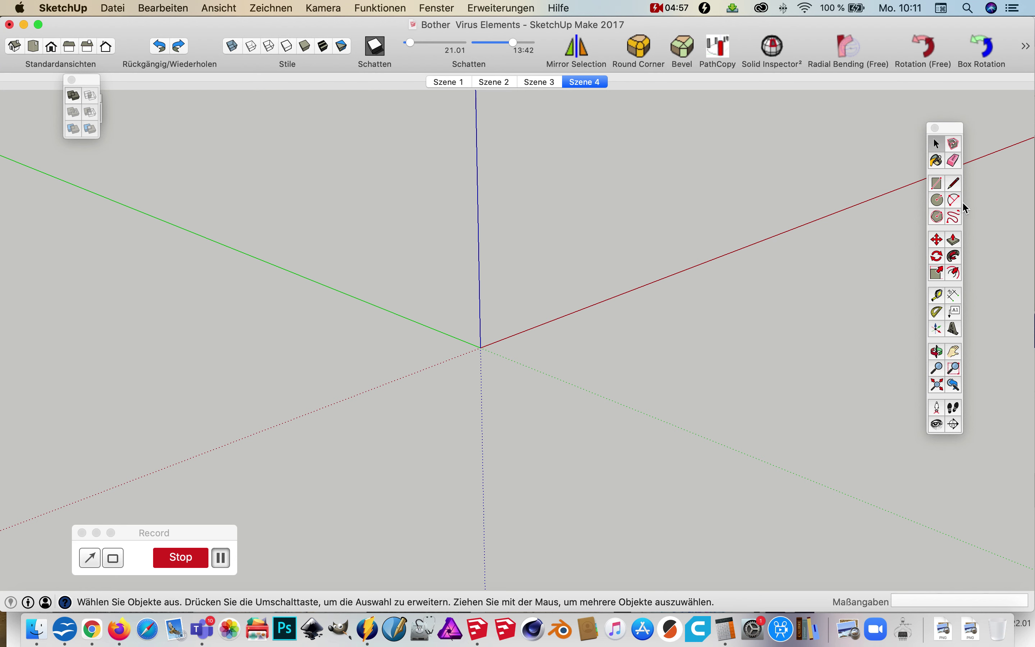
Draw a horizontal circle with a radius of 29 m centred on the origin.
{"action": "key", "text": "c"}
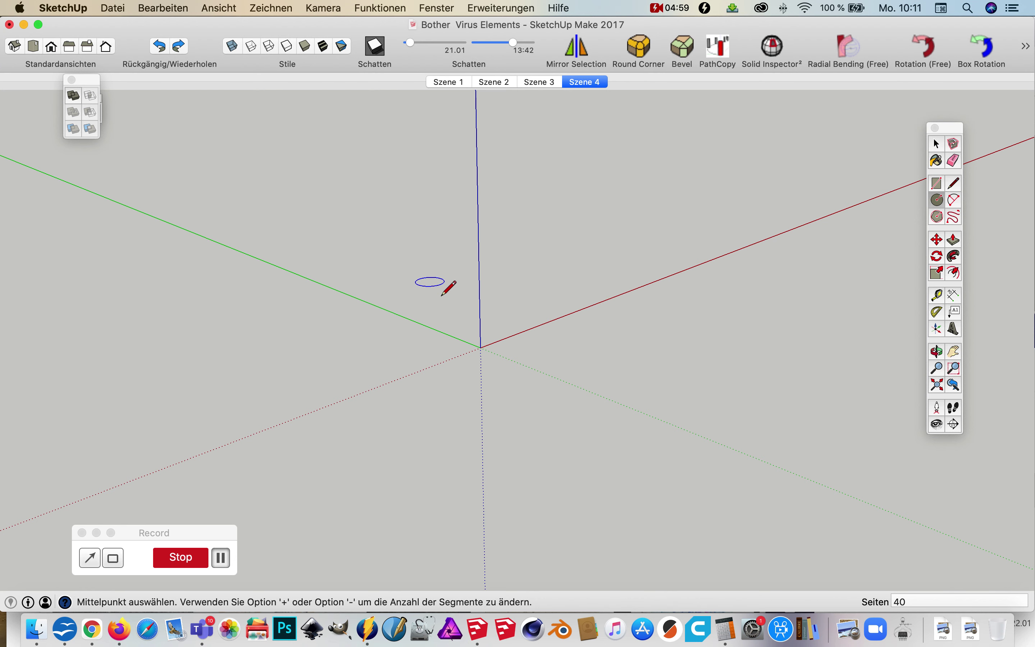
{"action": "left_click", "coordinate": [481, 347]}
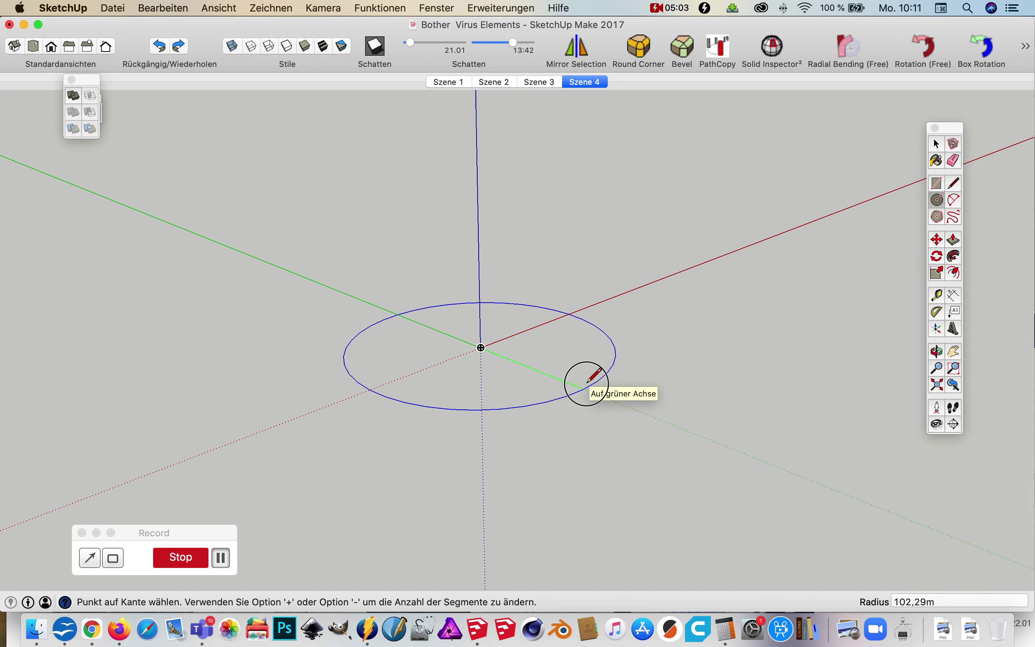
{"action": "left_click", "coordinate": [587, 383]}
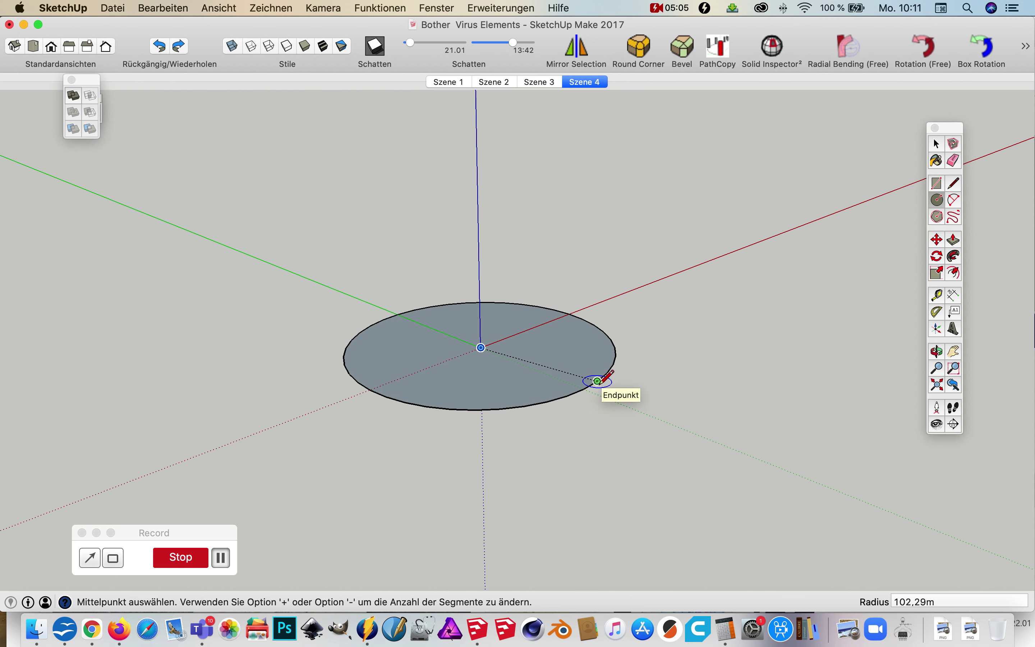
{"action": "type", "text": "29"}
{"action": "key", "text": "Return"}
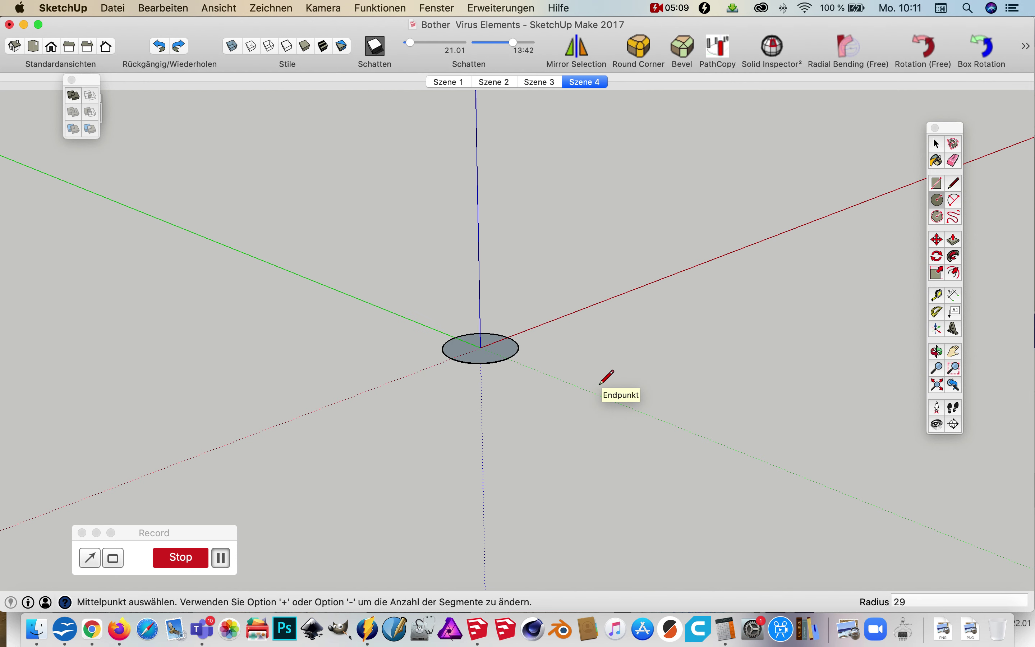
Draw a concentric circle with a radius of 34 m around the origin and delete the inner disc face to leave a ring.
{"action": "scroll", "coordinate": [483, 355], "scroll_direction": "up", "scroll_amount": 5}
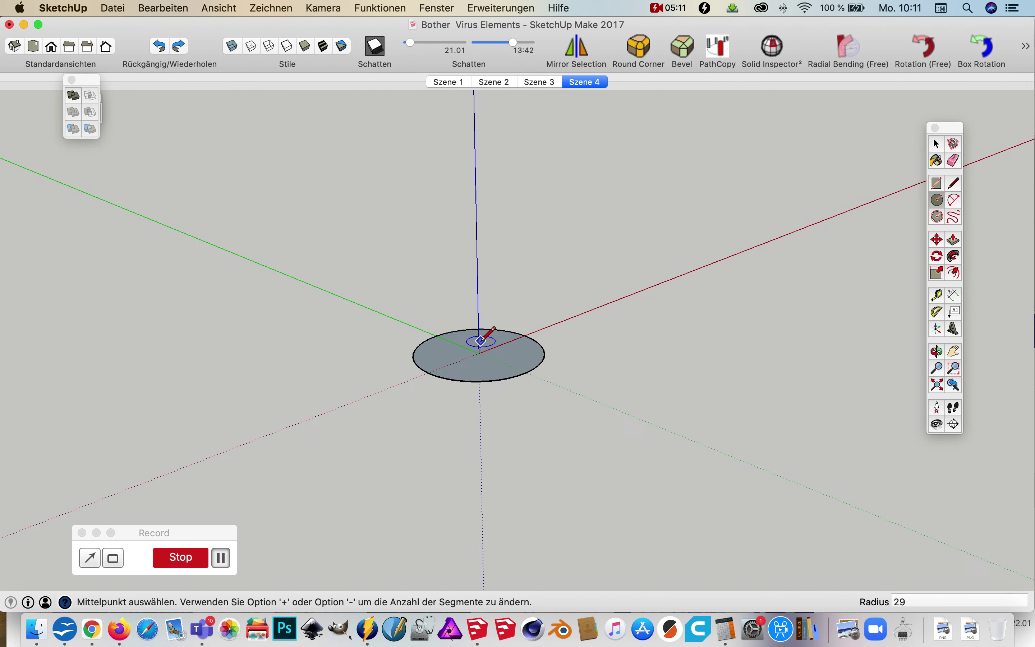
{"action": "left_click", "coordinate": [484, 362]}
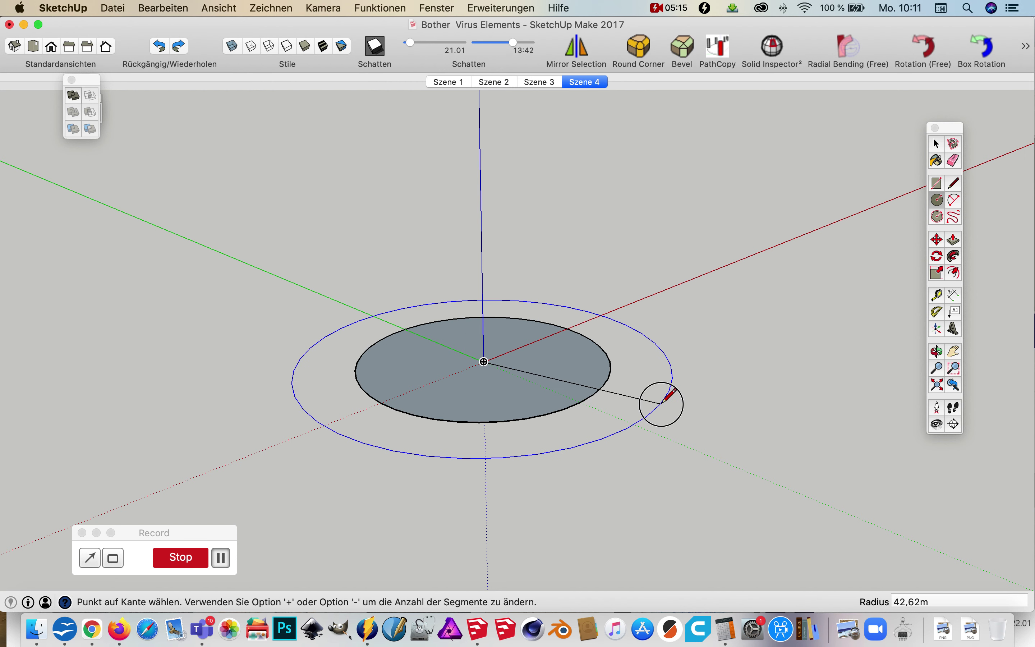
{"action": "left_click", "coordinate": [662, 403]}
{"action": "type", "text": "34"}
{"action": "key", "text": "Return"}
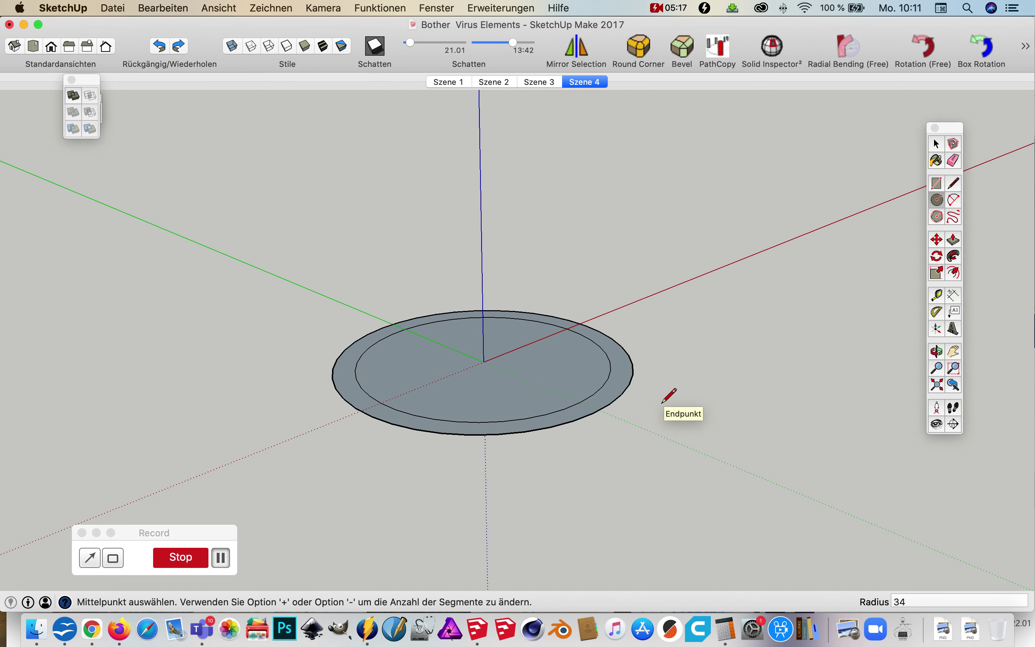
{"action": "left_click", "coordinate": [939, 144]}
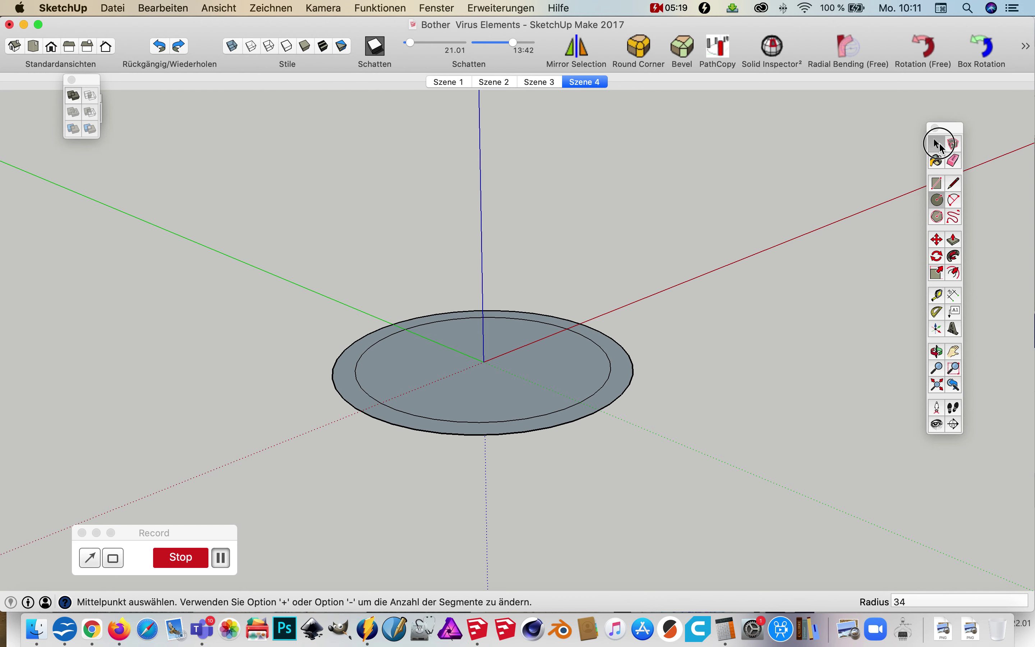
{"action": "left_click", "coordinate": [546, 393]}
{"action": "key", "text": "Delete"}
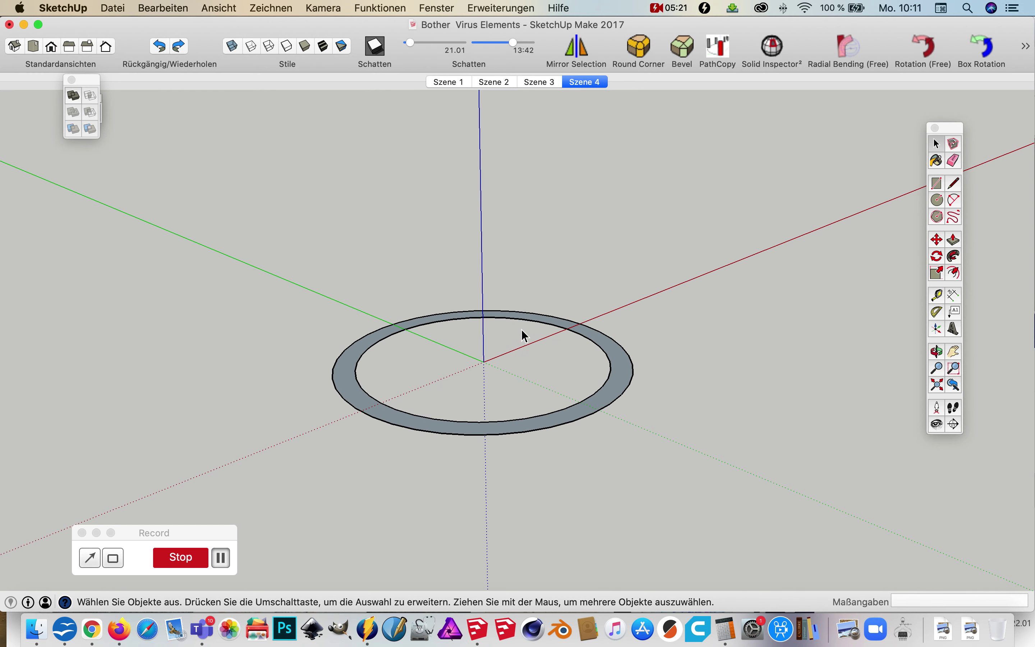
Draw a vertical circle larger than the ring, centred on the origin and perpendicular to the green axis, and delete its face.
{"action": "left_click", "coordinate": [937, 200]}
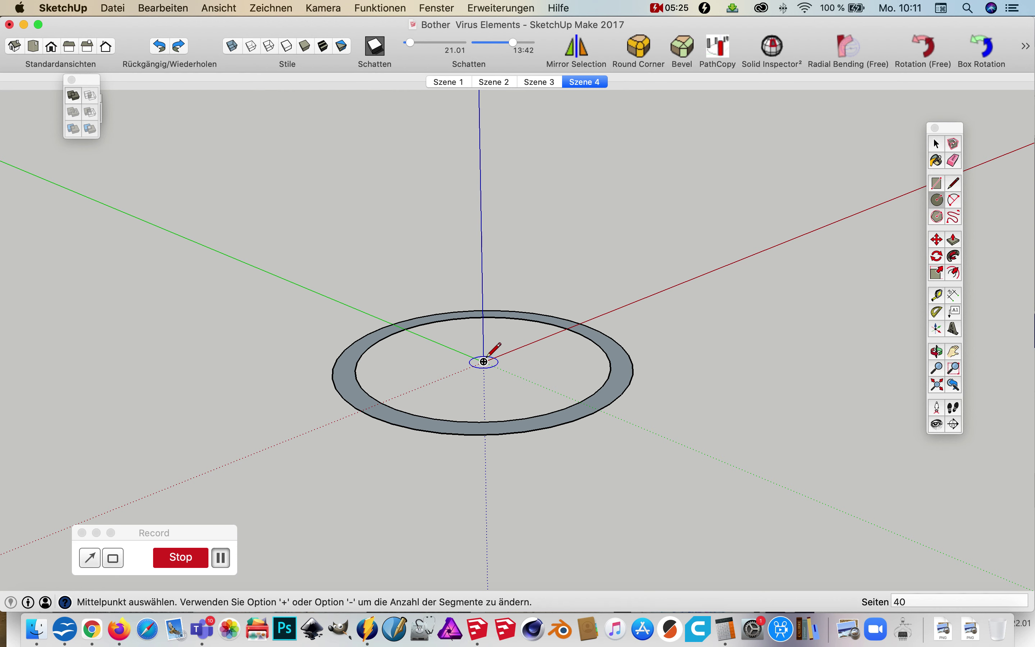
{"action": "key", "text": "Right"}
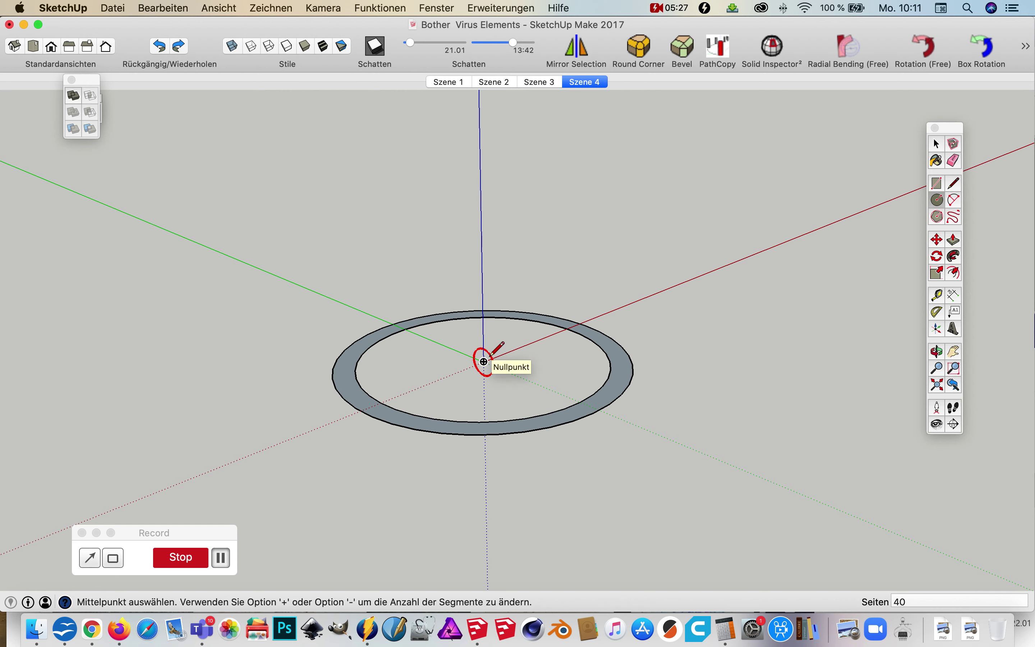
{"action": "left_click", "coordinate": [483, 362]}
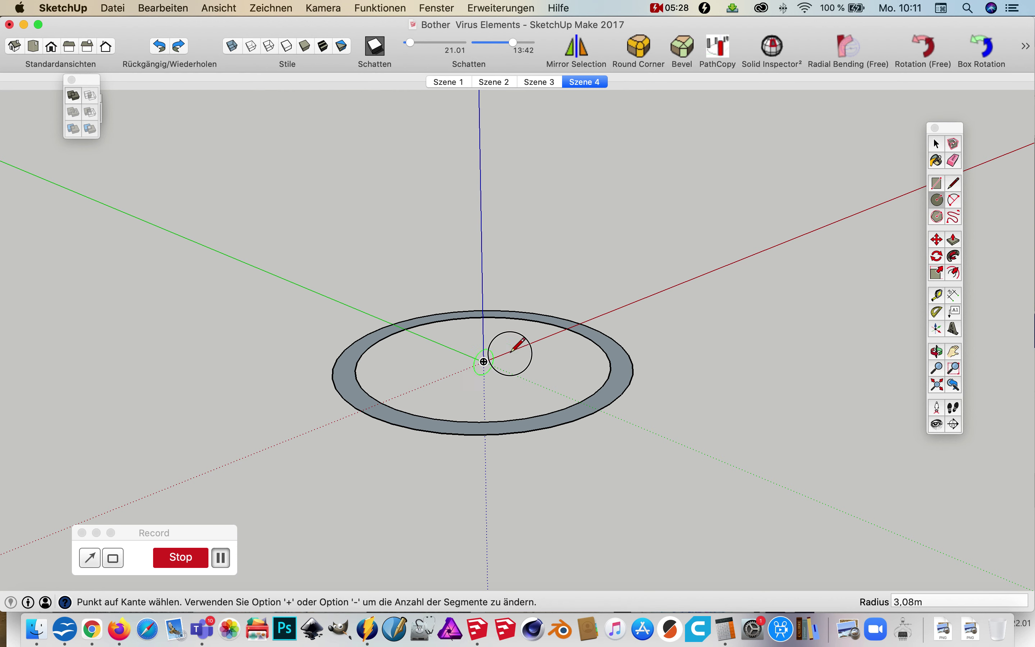
{"action": "left_click", "coordinate": [684, 305]}
{"action": "key", "text": "space"}
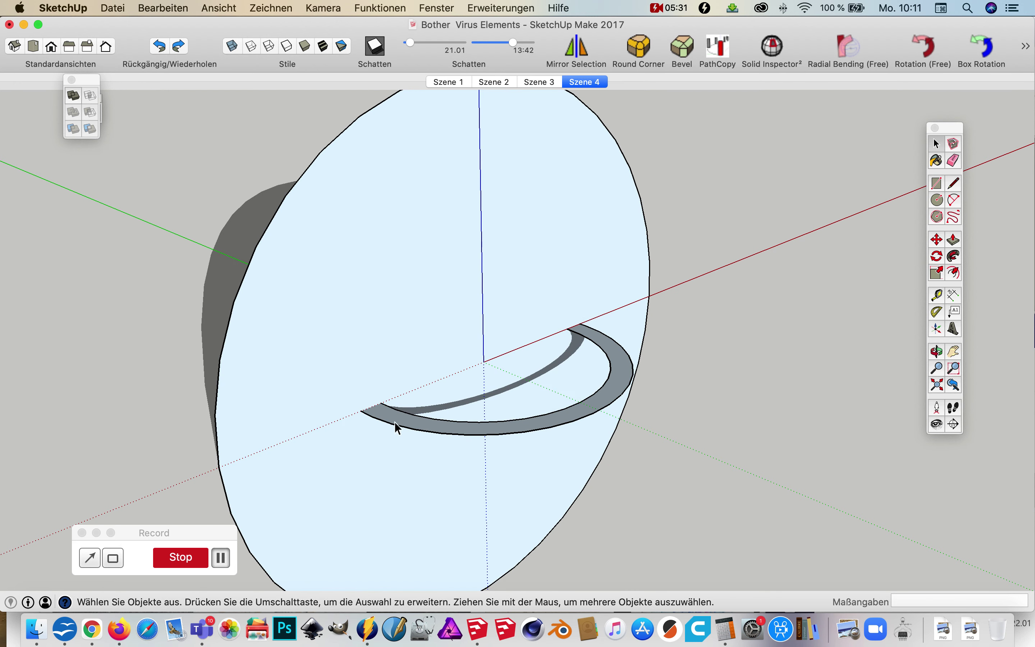
{"action": "left_click", "coordinate": [535, 247]}
{"action": "key", "text": "Delete"}
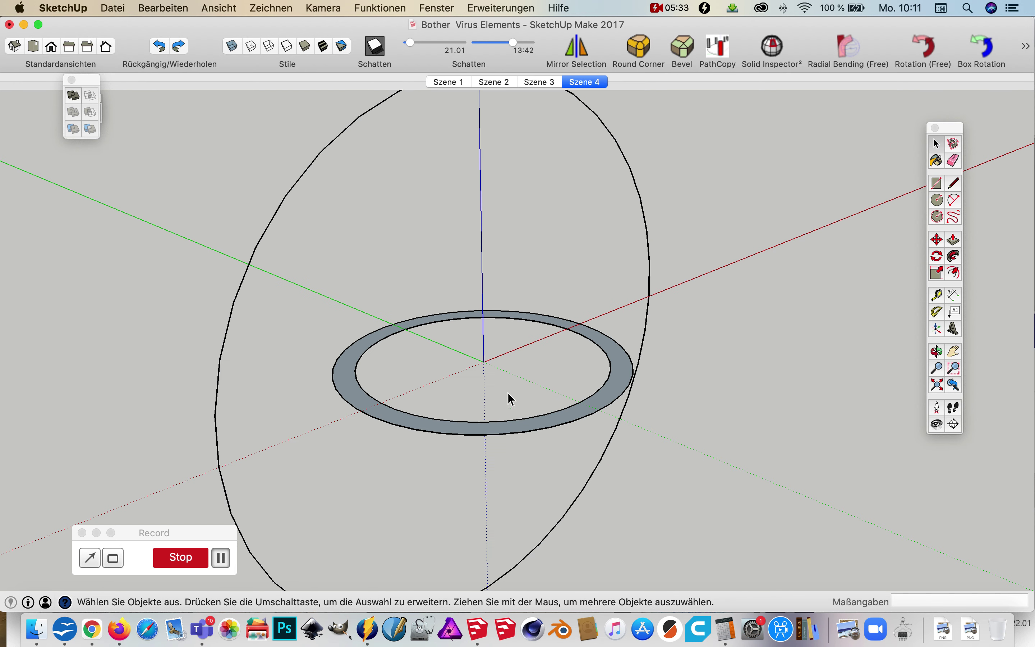
{"action": "left_click", "coordinate": [650, 277]}
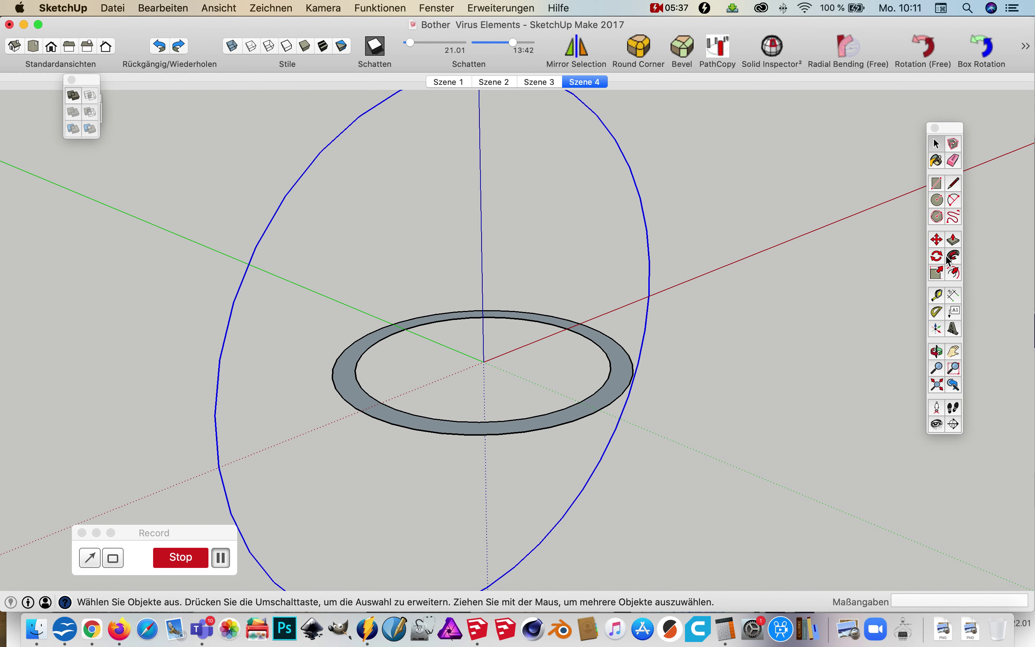
{"action": "left_click", "coordinate": [617, 394]}
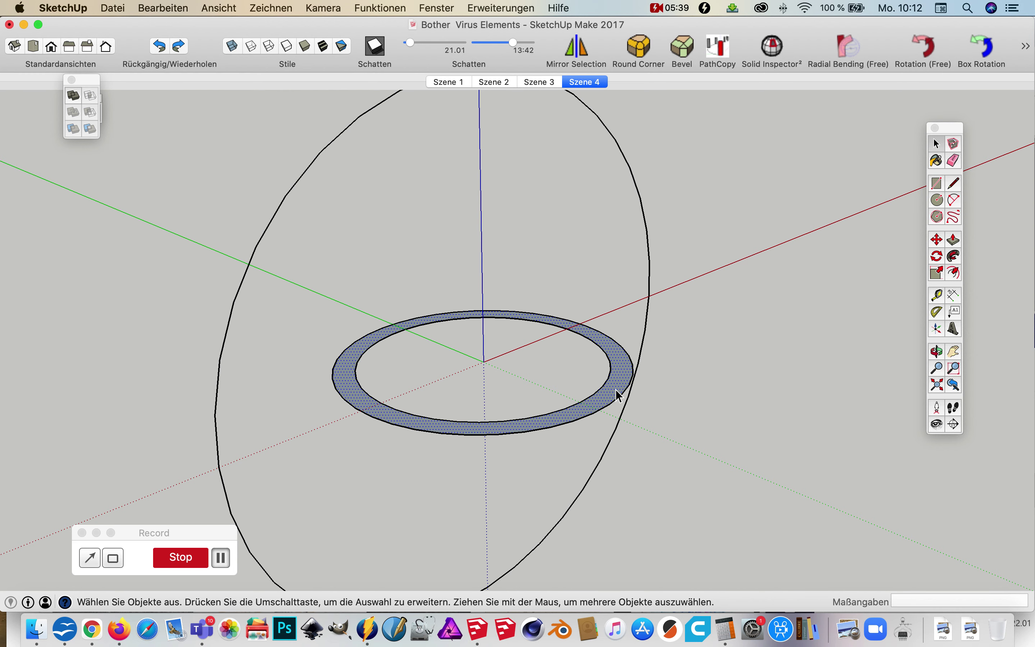
{"action": "left_click", "coordinate": [954, 257]}
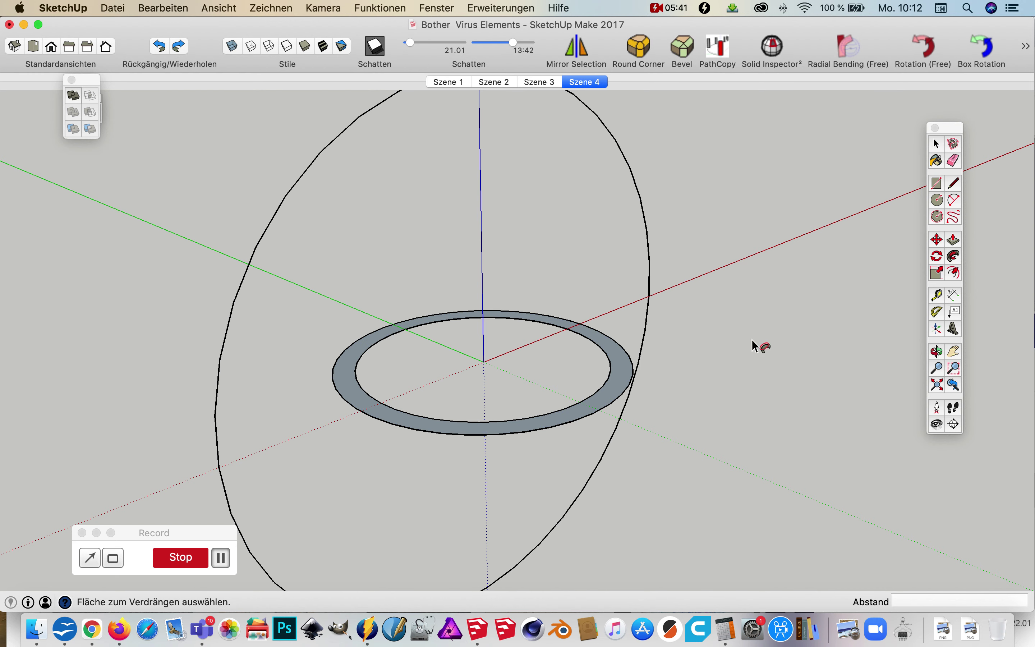
Sweep the ring face around the vertical circle with Follow Me to form a hollow sphere, and delete the path circle.
{"action": "left_click", "coordinate": [936, 144]}
{"action": "left_click", "coordinate": [646, 210]}
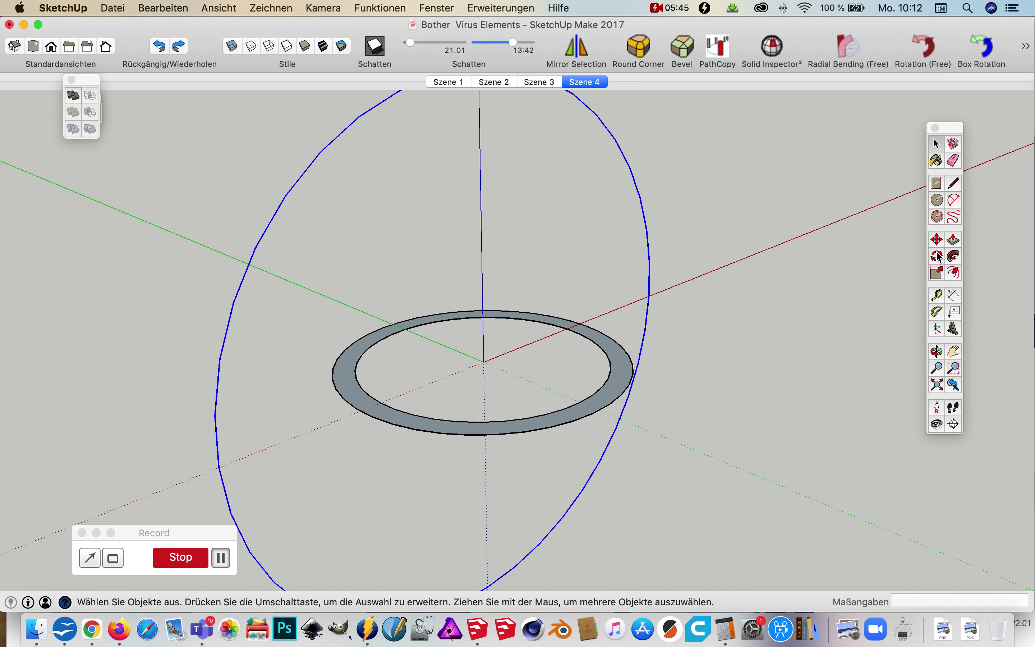
{"action": "left_click", "coordinate": [953, 256]}
{"action": "left_click", "coordinate": [621, 375]}
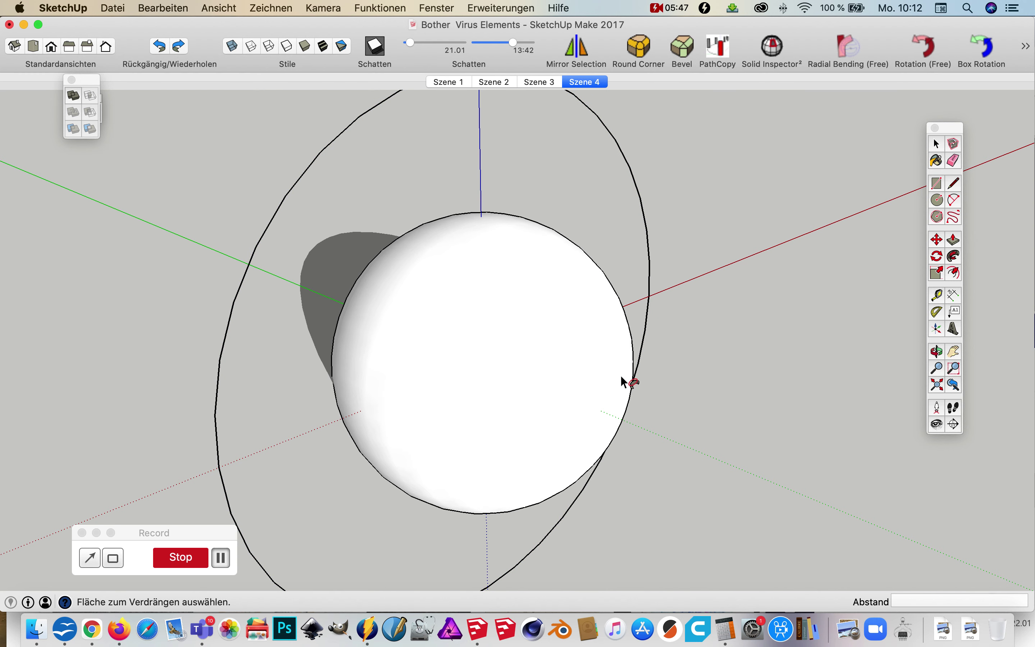
{"action": "left_click", "coordinate": [937, 144]}
{"action": "left_click", "coordinate": [634, 185]}
{"action": "key", "text": "Delete"}
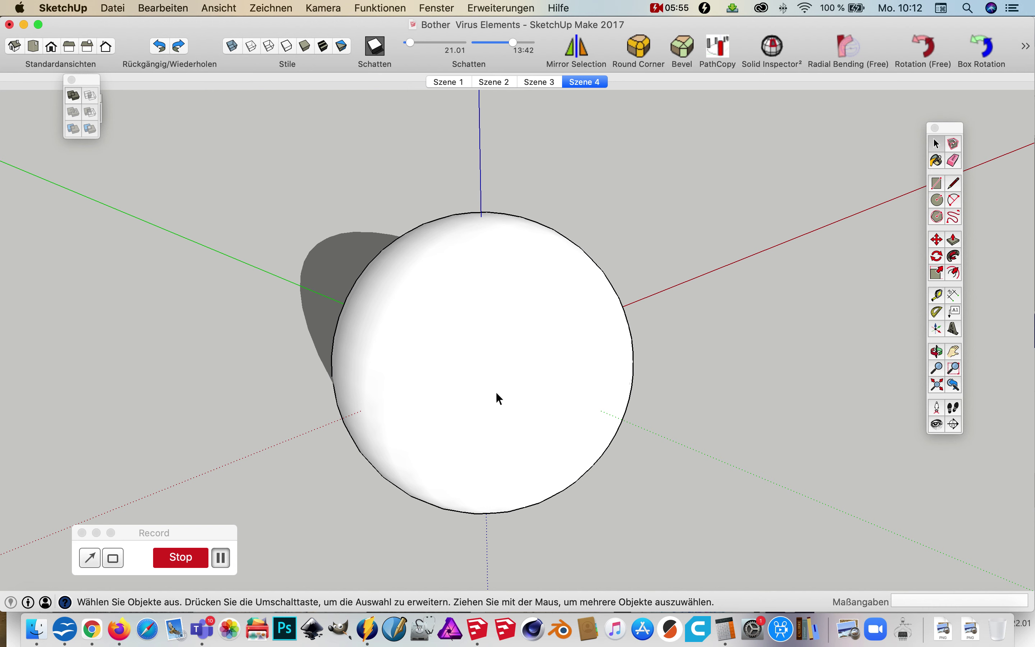
Draw a 40 × 40 m square on the ground beside the sphere, with its first corner on the red axis.
{"action": "scroll", "coordinate": [520, 367], "scroll_direction": "down", "scroll_amount": 4}
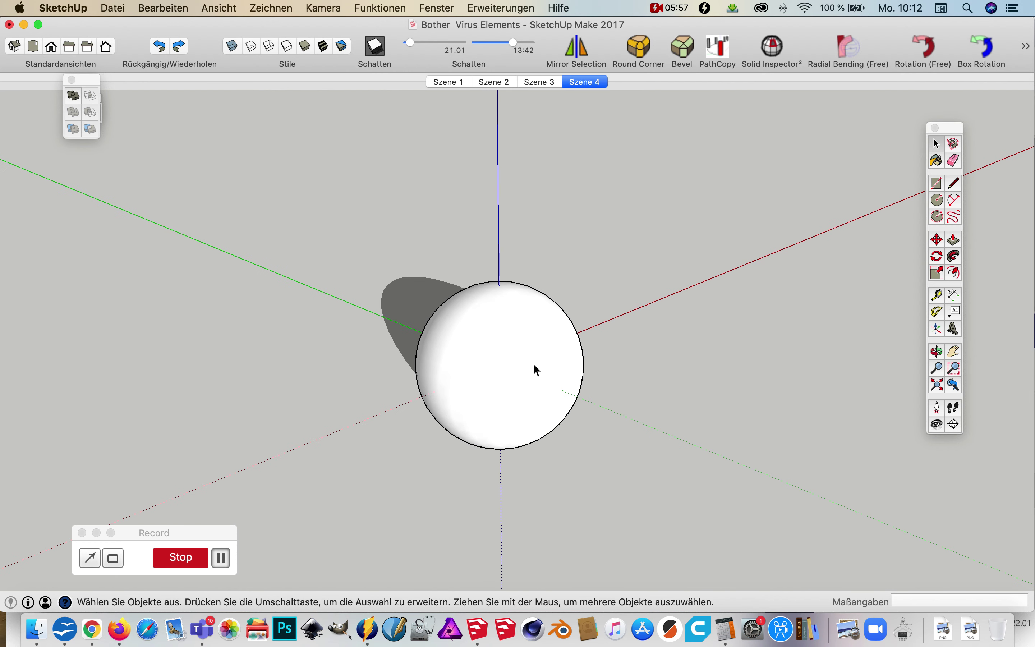
{"action": "left_click", "coordinate": [938, 188]}
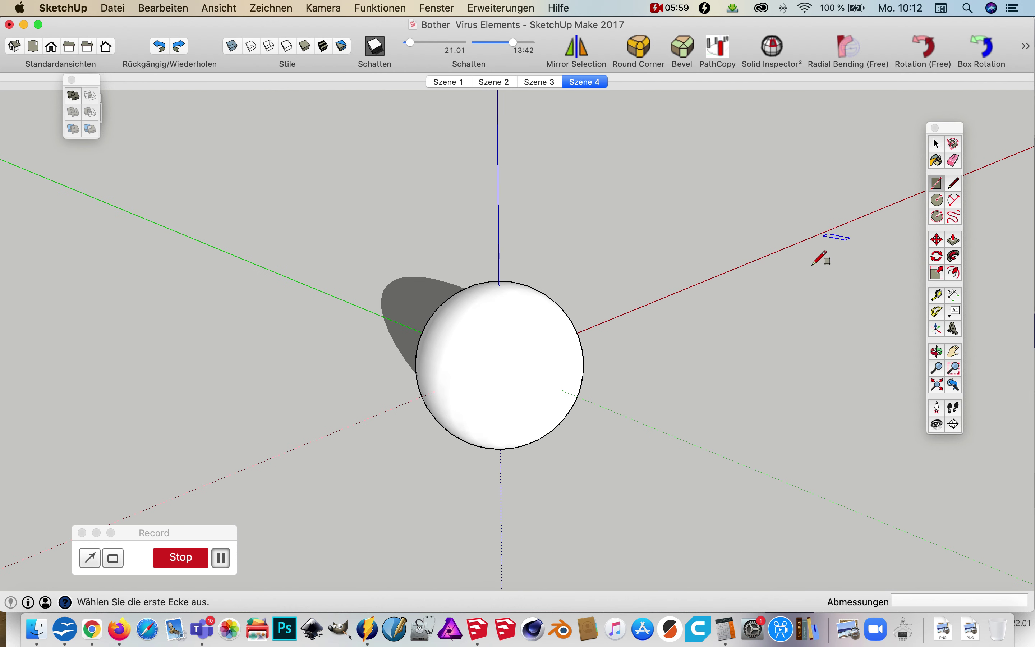
{"action": "left_click", "coordinate": [735, 270]}
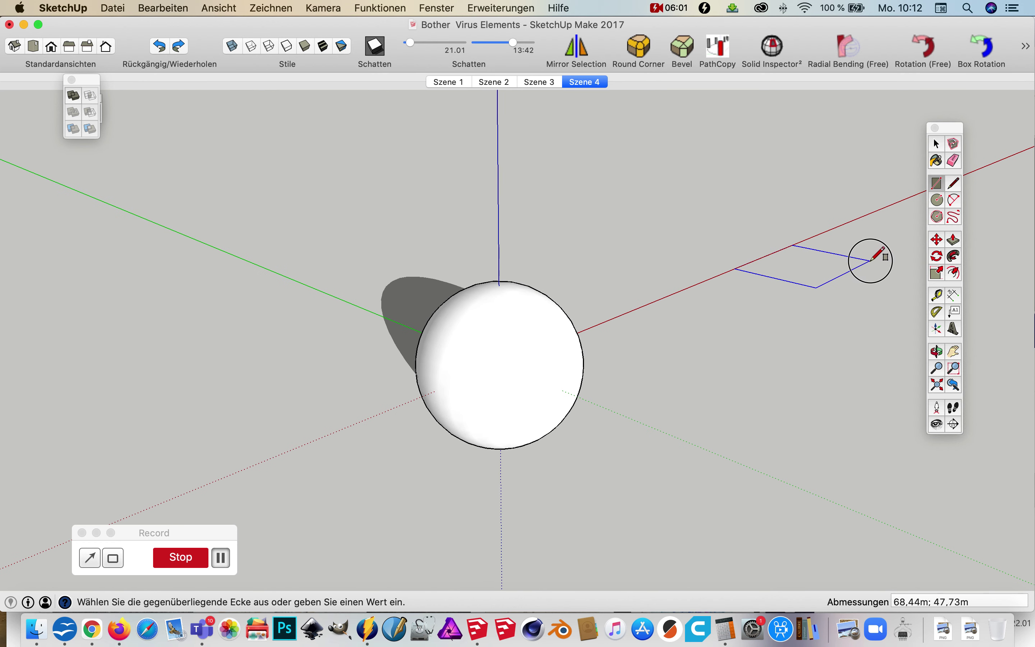
{"action": "left_click", "coordinate": [896, 258]}
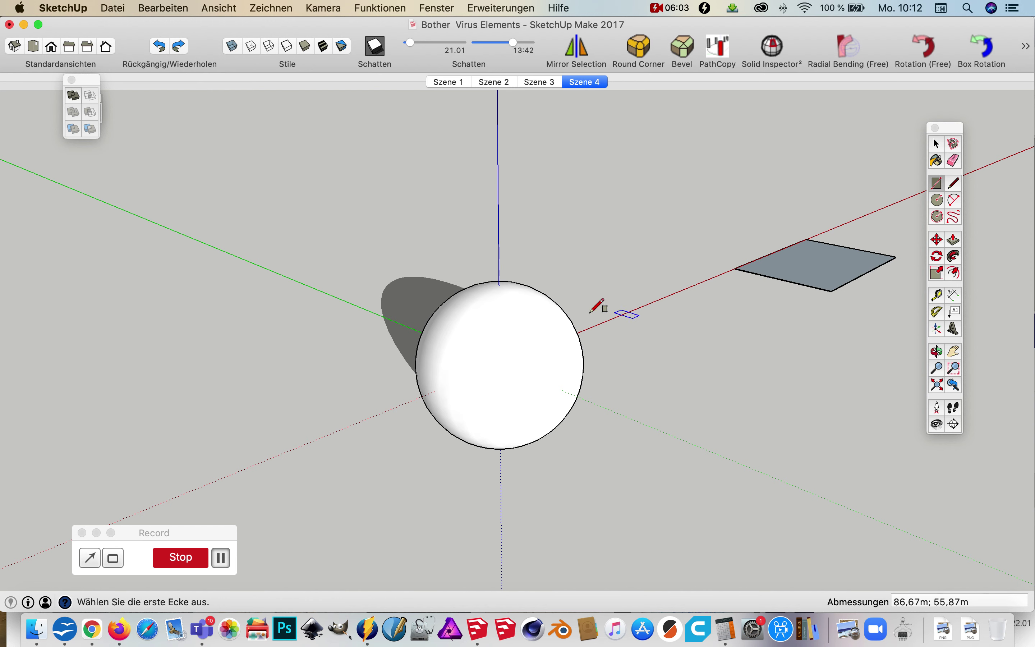
{"action": "type", "text": "40;40"}
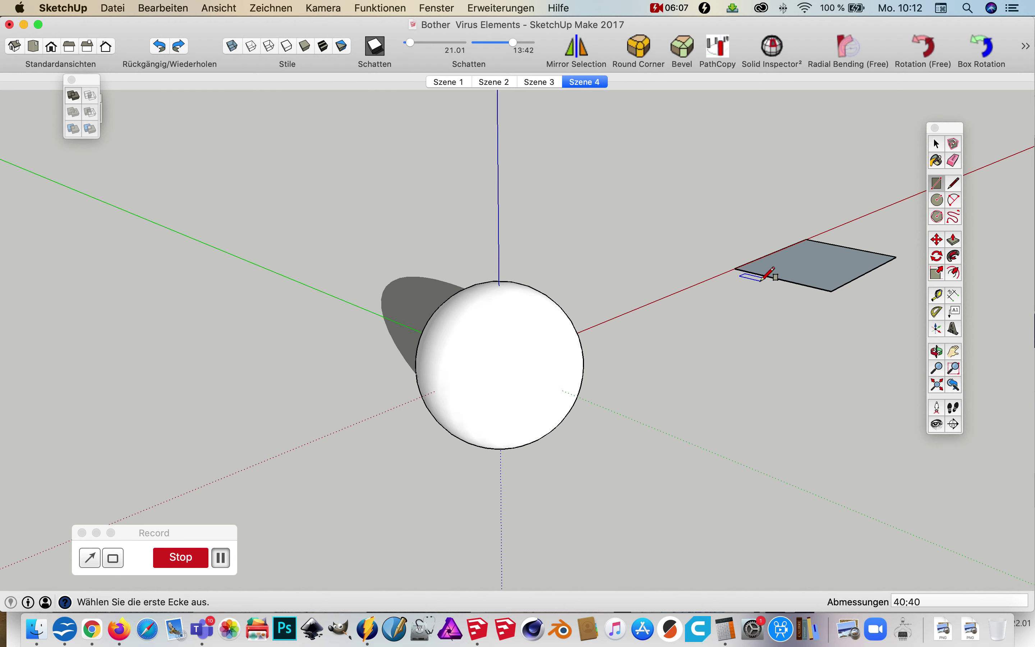
Extrude the square upward about 89 m with Push/Pull to form a tall box.
{"action": "left_click", "coordinate": [936, 144]}
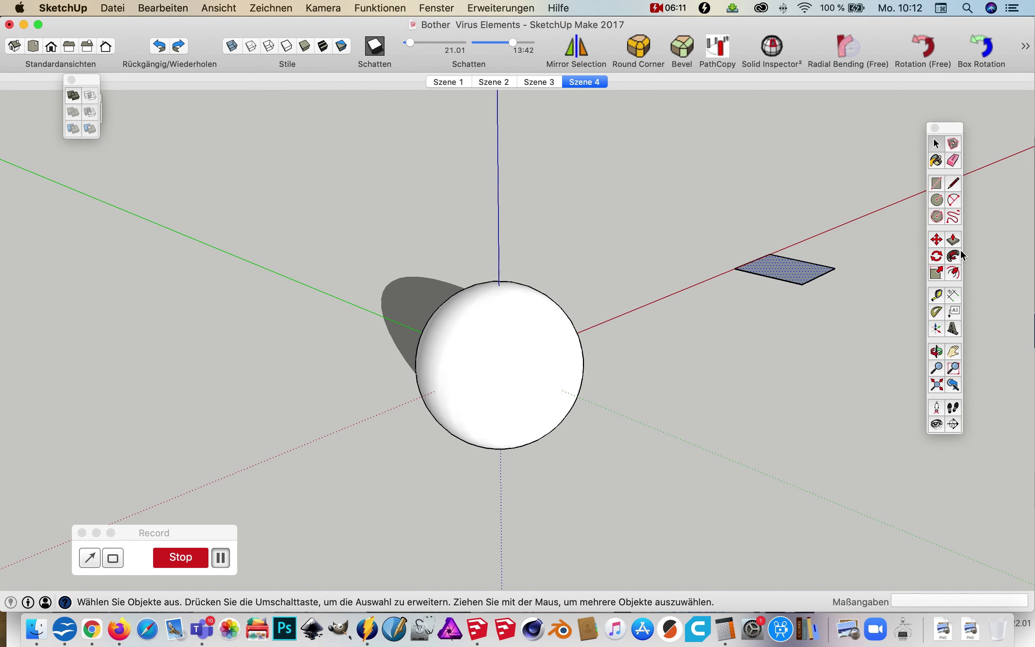
{"action": "left_click", "coordinate": [953, 239]}
{"action": "left_click_drag", "start_coordinate": [788, 274], "coordinate": [792, 110]}
Extend the box's bottom face below the ground plane in two Push/Pull passes, the first about 29 m.
{"action": "middle_click_drag", "start_coordinate": [838, 340], "coordinate": [866, 463]}
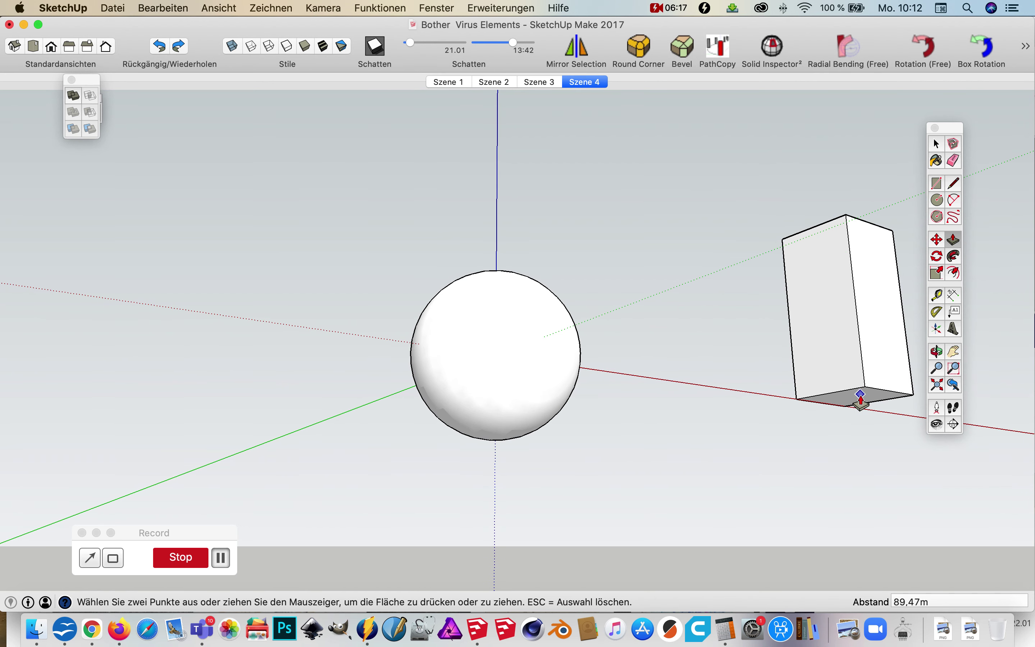
{"action": "scroll", "coordinate": [858, 407], "scroll_direction": "up", "scroll_amount": 5}
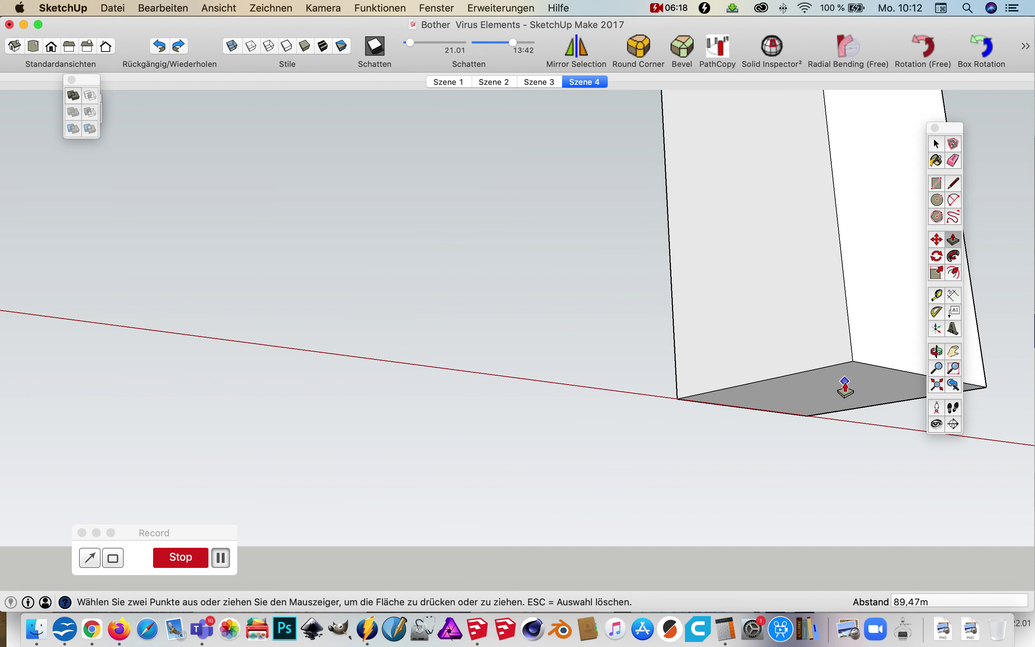
{"action": "left_click", "coordinate": [936, 143]}
{"action": "left_click", "coordinate": [859, 394]}
{"action": "left_click", "coordinate": [954, 240]}
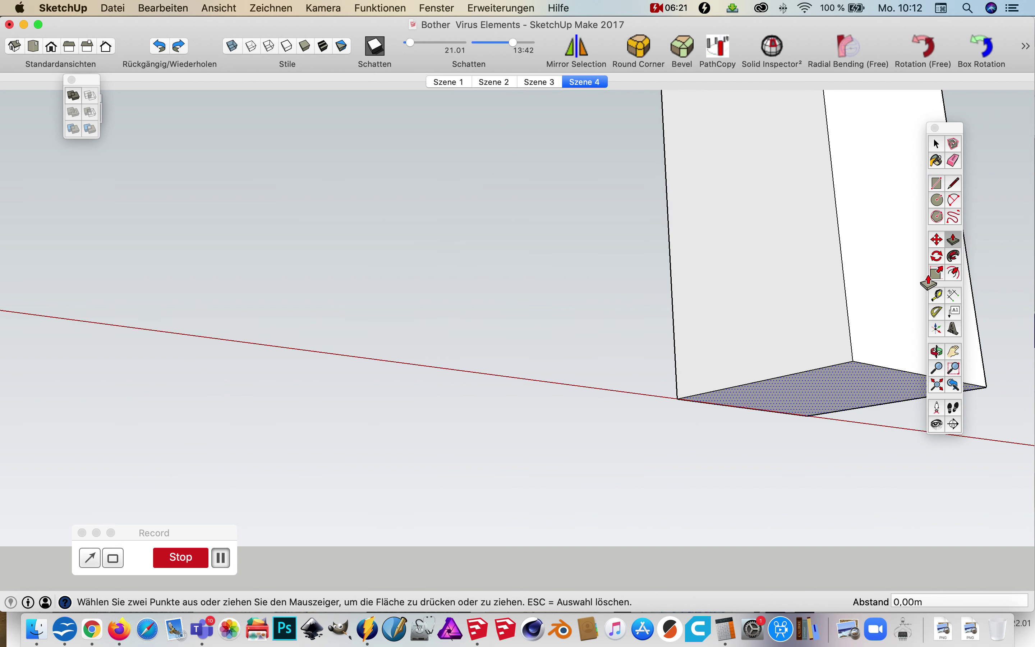
{"action": "left_click_drag", "start_coordinate": [831, 388], "coordinate": [823, 550]}
{"action": "scroll", "coordinate": [823, 552], "scroll_direction": "down", "scroll_amount": 6}
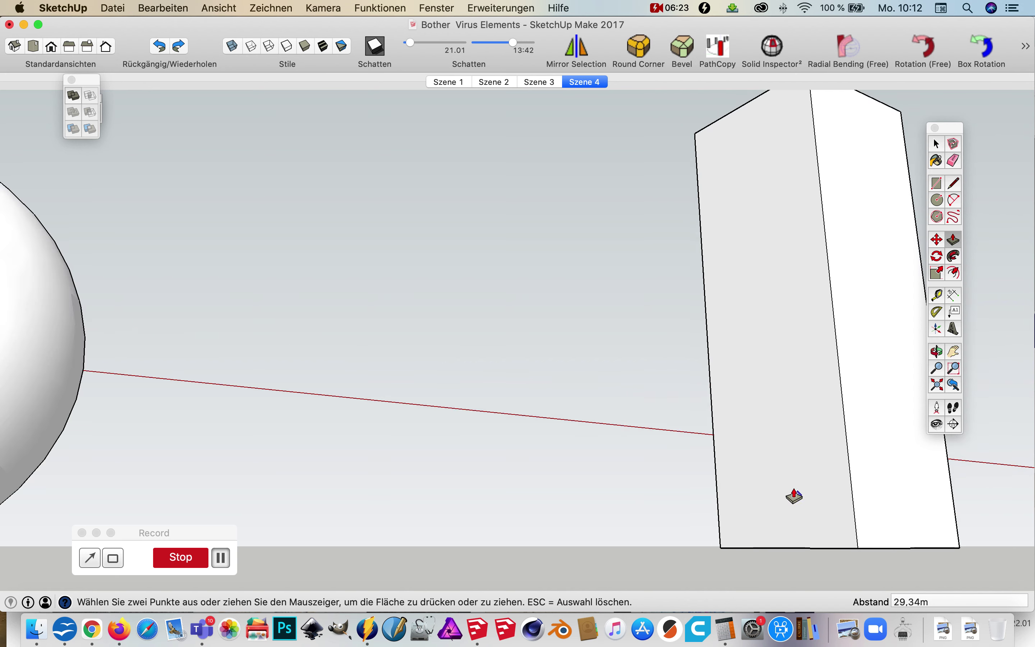
{"action": "middle_click_drag", "start_coordinate": [832, 557], "coordinate": [825, 462]}
{"action": "scroll", "coordinate": [825, 462], "scroll_direction": "down", "scroll_amount": 5}
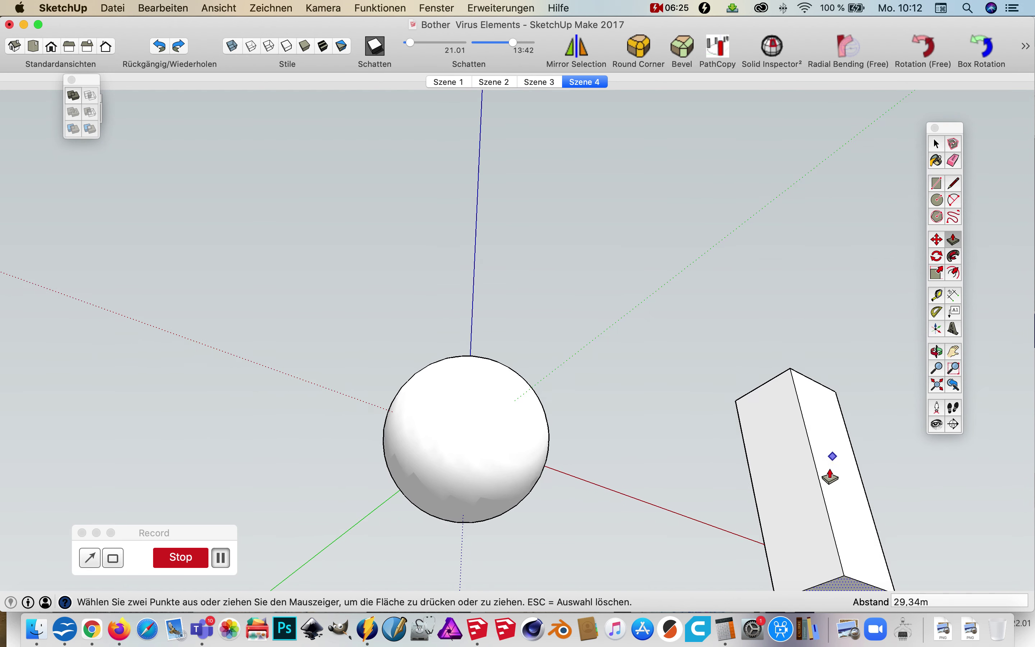
{"action": "left_click_drag", "start_coordinate": [853, 566], "coordinate": [861, 600]}
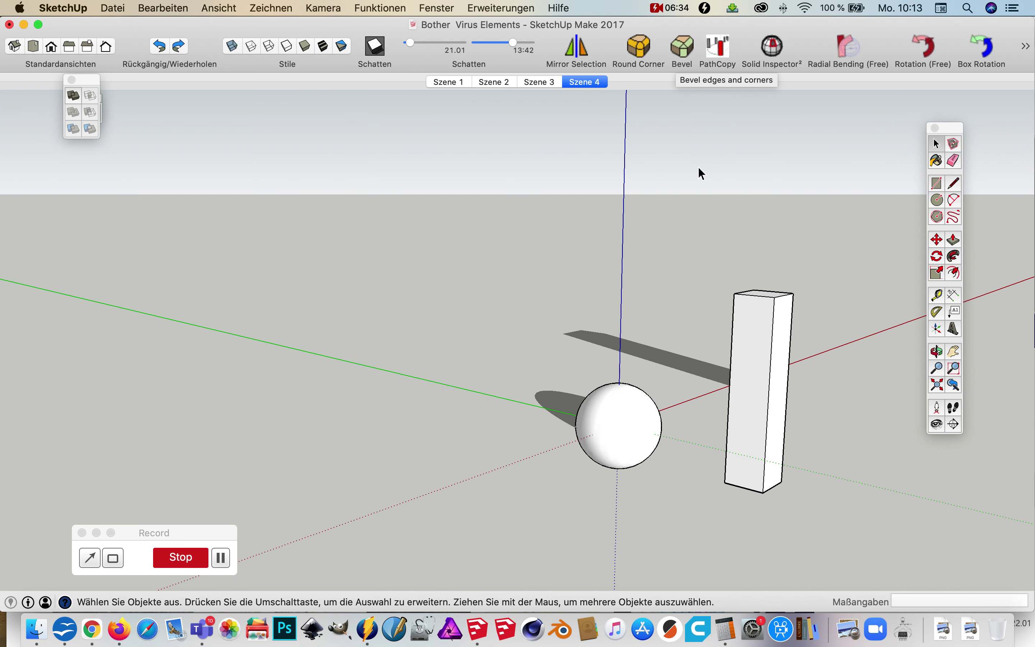
Select the box's wide visible side face and switch the model's face style to Röntgen (X-ray).
{"action": "left_click", "coordinate": [756, 376]}
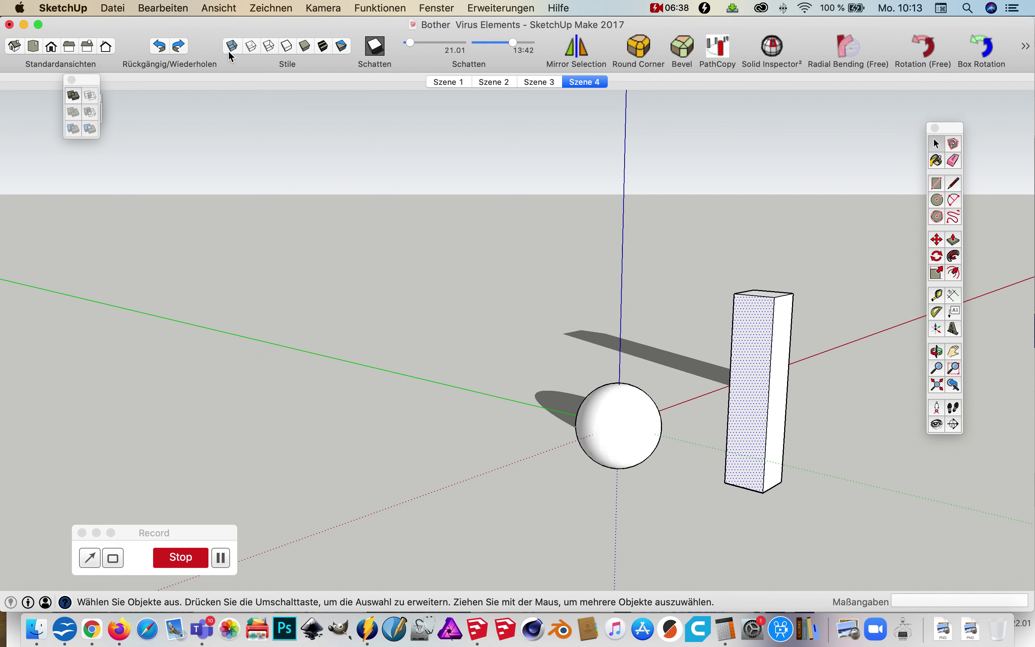
{"action": "left_click", "coordinate": [218, 8]}
{"action": "mouse_move", "coordinate": [239, 192]}
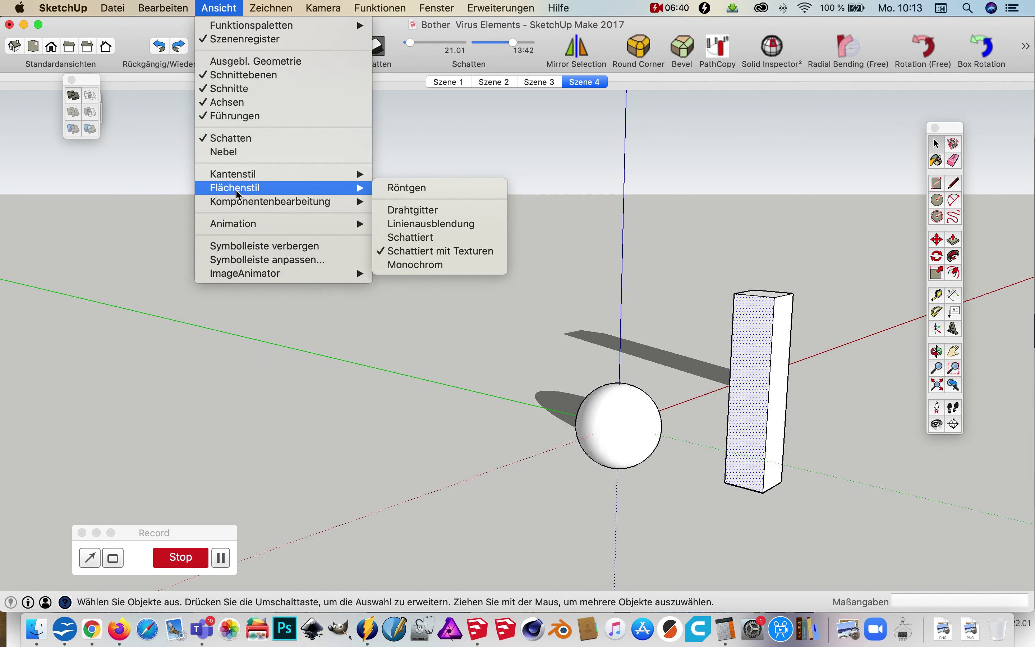
{"action": "left_click", "coordinate": [445, 191]}
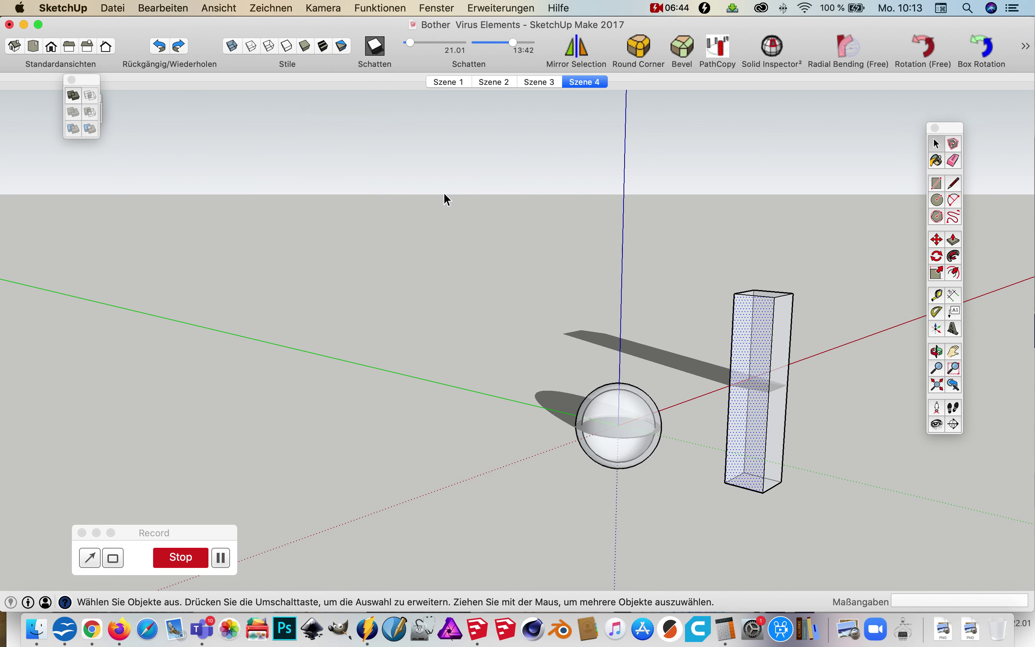
Select the whole tall box and move it about 184 m so its corner on the red axis sits at the sphere's centre.
{"action": "scroll", "coordinate": [685, 398], "scroll_direction": "up", "scroll_amount": 5}
{"action": "scroll", "coordinate": [691, 404], "scroll_direction": "down", "scroll_amount": 3}
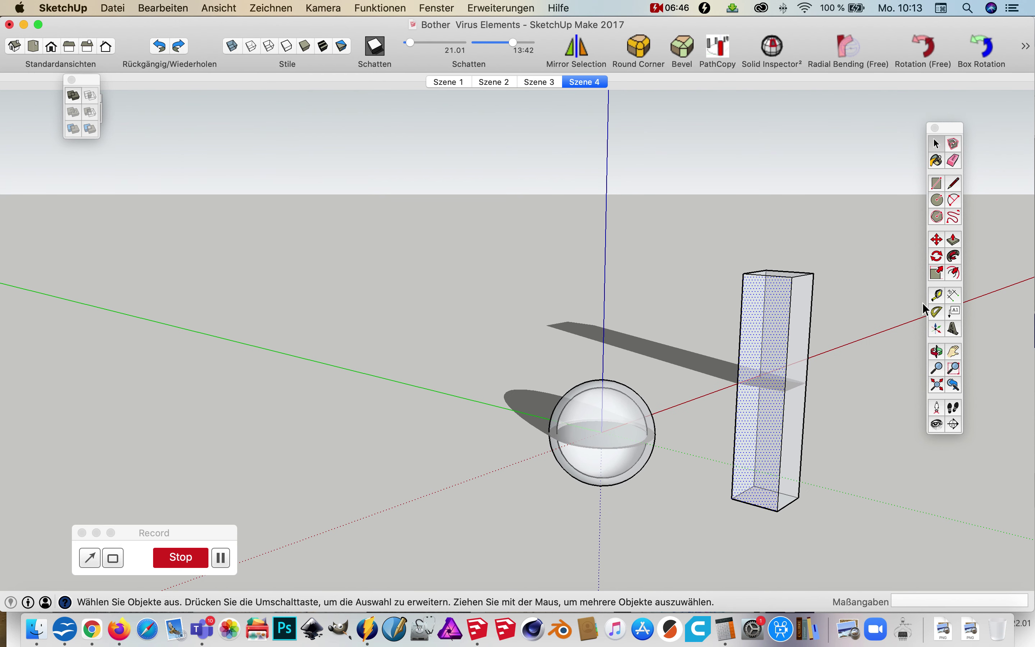
{"action": "triple_click", "coordinate": [761, 322]}
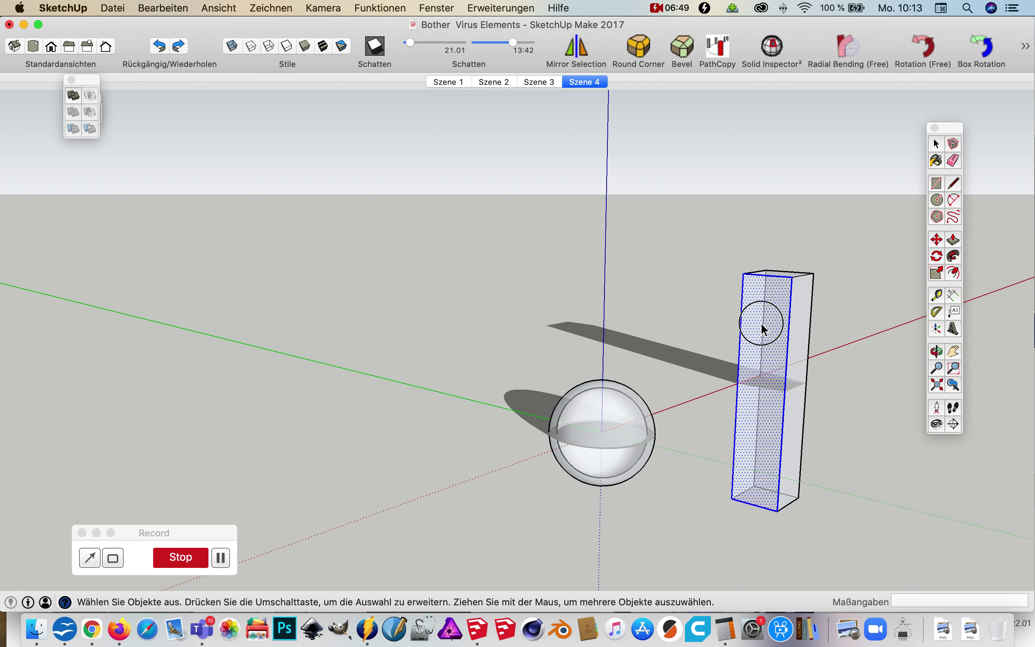
{"action": "left_click", "coordinate": [937, 240]}
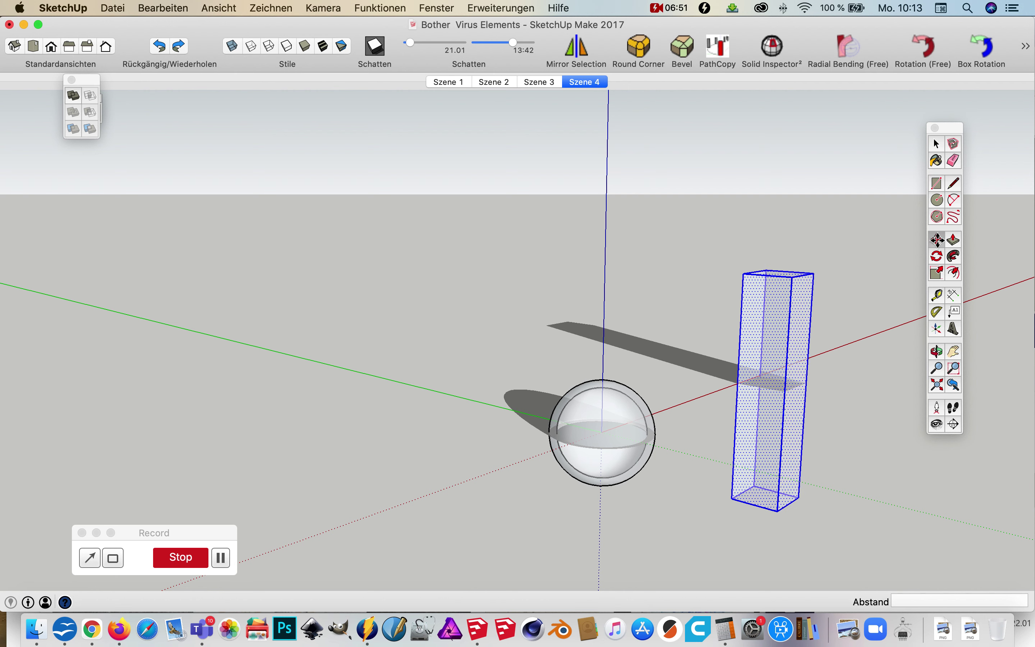
{"action": "left_click", "coordinate": [740, 390]}
{"action": "scroll", "coordinate": [603, 441], "scroll_direction": "up", "scroll_amount": 5}
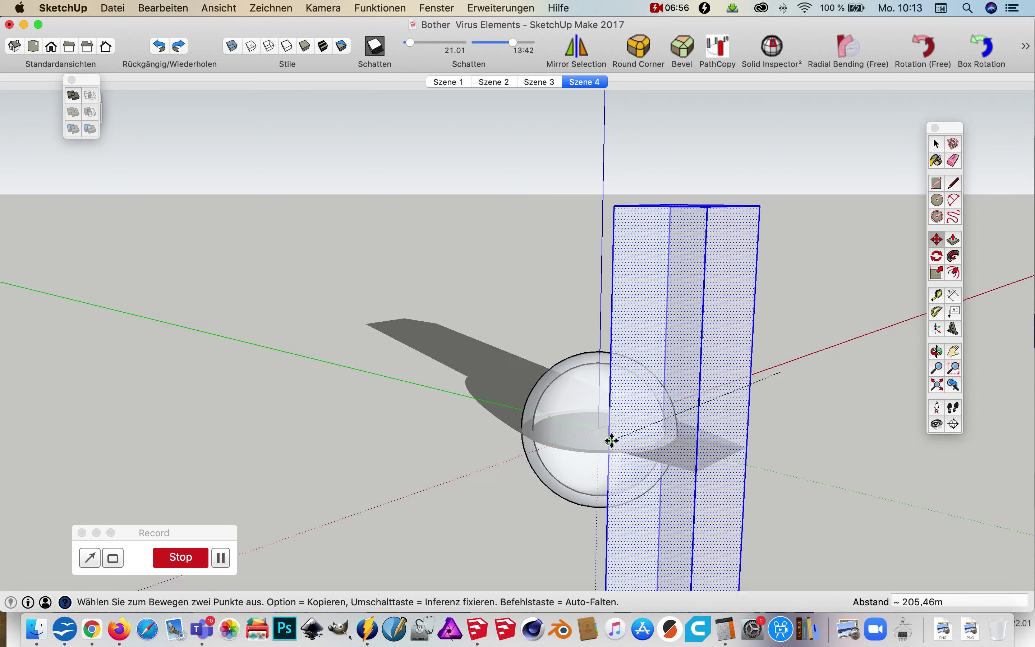
{"action": "scroll", "coordinate": [611, 440], "scroll_direction": "up", "scroll_amount": 5}
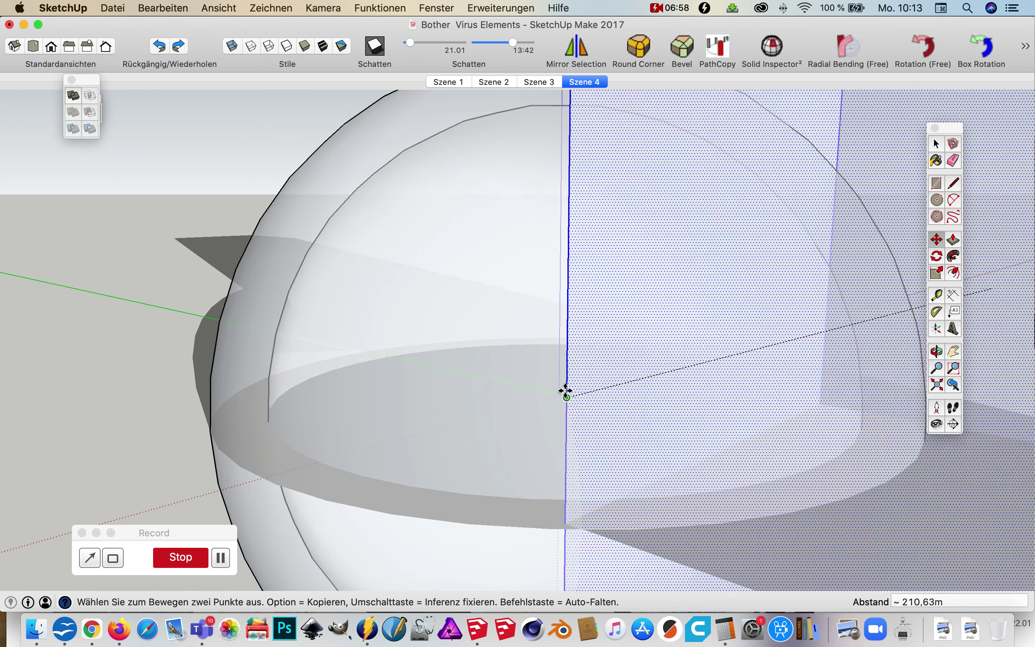
{"action": "scroll", "coordinate": [563, 391], "scroll_direction": "up", "scroll_amount": 5}
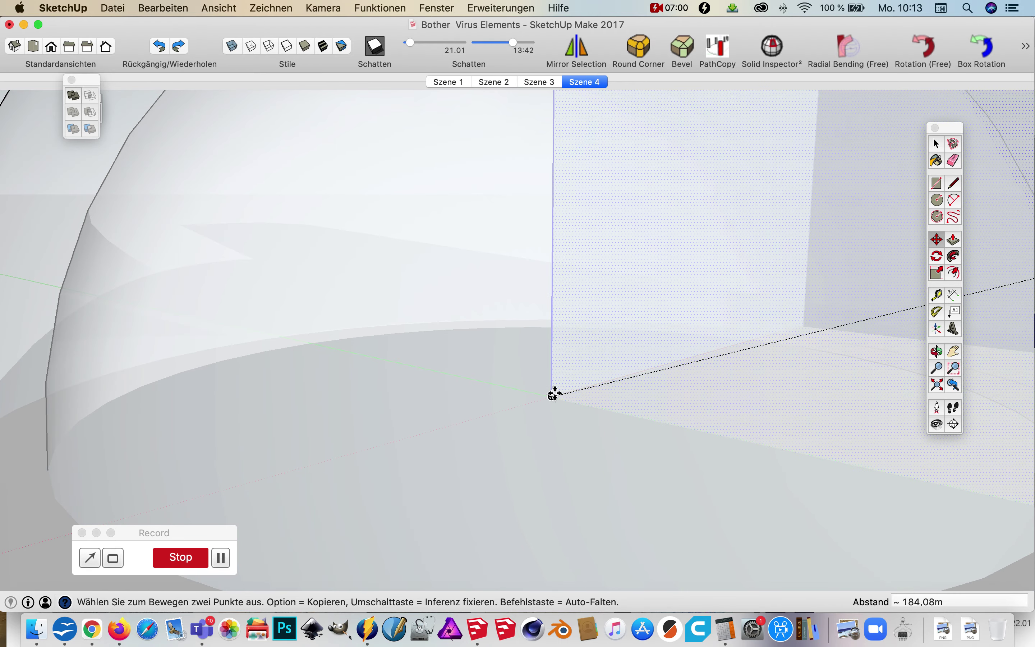
{"action": "scroll", "coordinate": [559, 398], "scroll_direction": "down", "scroll_amount": 10}
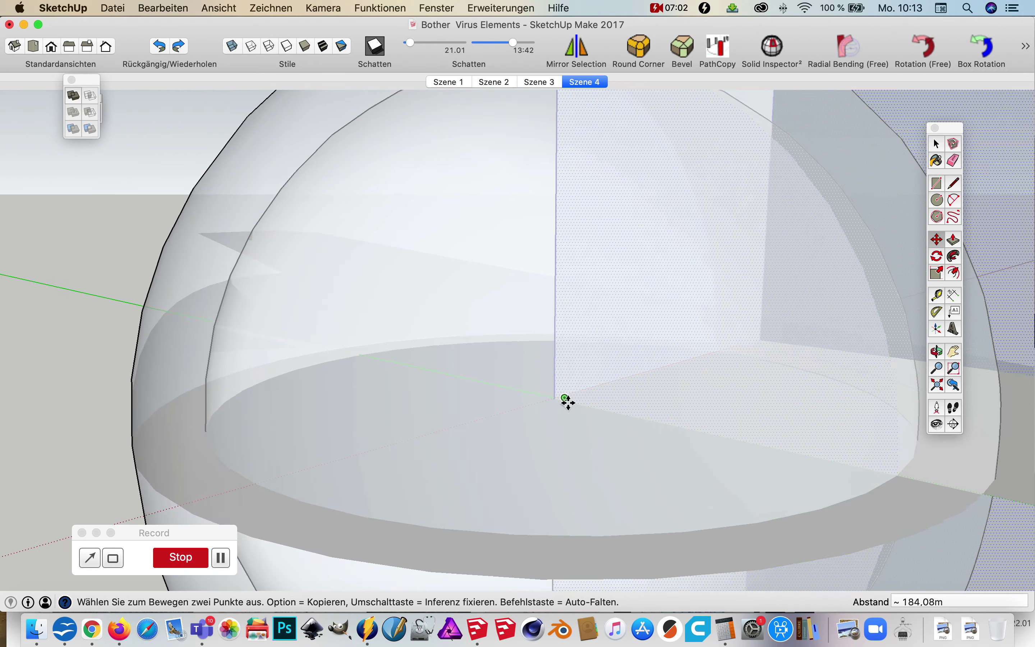
{"action": "scroll", "coordinate": [571, 423], "scroll_direction": "down", "scroll_amount": 10}
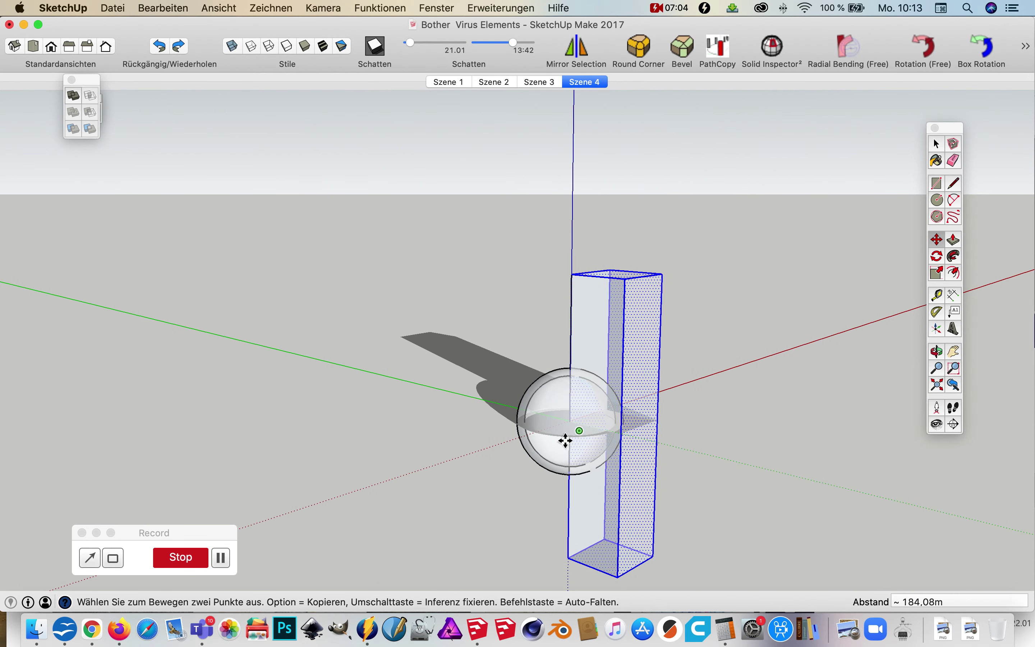
Deselect the box and switch off the Röntgen (X-ray) face style.
{"action": "left_click", "coordinate": [936, 144]}
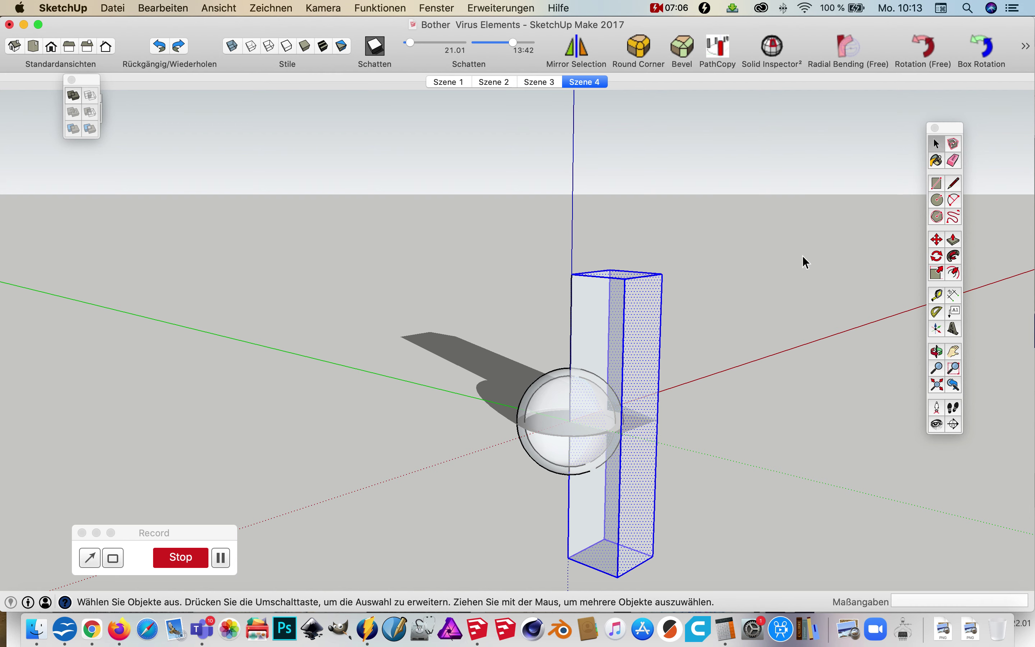
{"action": "left_click", "coordinate": [802, 259]}
{"action": "middle_click_drag", "start_coordinate": [695, 416], "coordinate": [685, 314]}
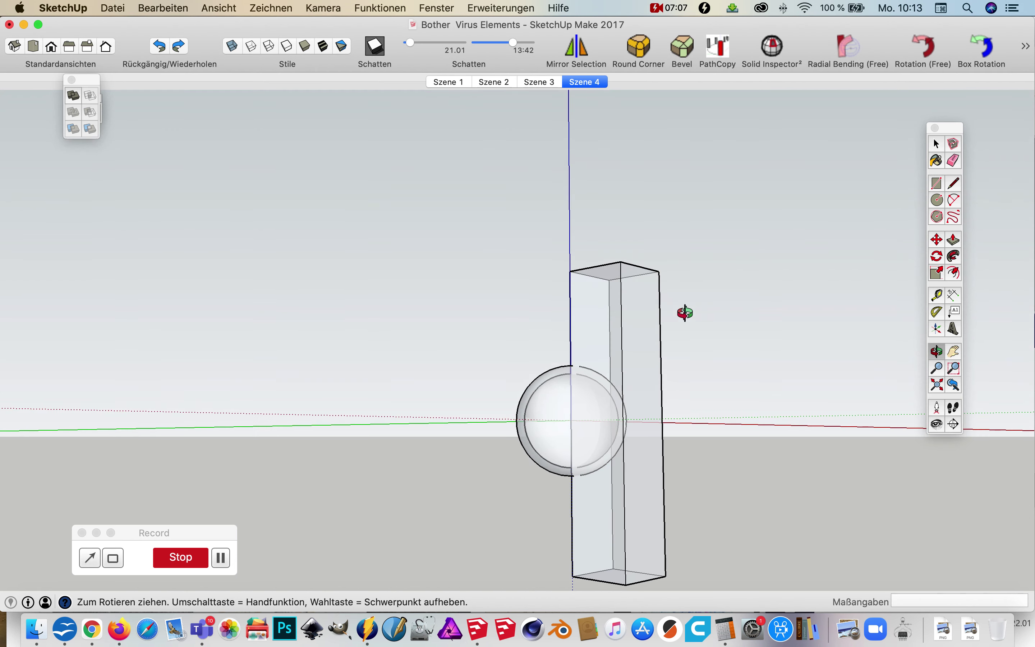
{"action": "left_click", "coordinate": [232, 46]}
Select the sphere and the box together and intersect their faces with the selection (Flächen verschneiden, Mit Auswahl).
{"action": "middle_click_drag", "start_coordinate": [263, 155], "coordinate": [360, 274]}
{"action": "left_click_drag", "start_coordinate": [387, 177], "coordinate": [653, 488]}
{"action": "scroll", "coordinate": [537, 369], "scroll_direction": "up", "scroll_amount": 5}
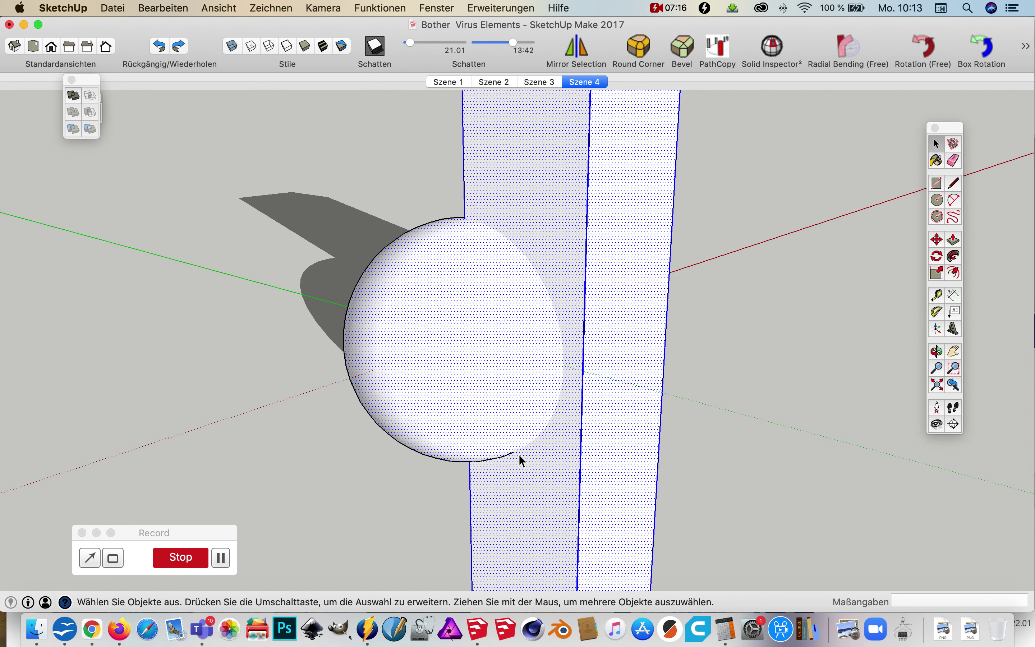
{"action": "right_click", "coordinate": [533, 226]}
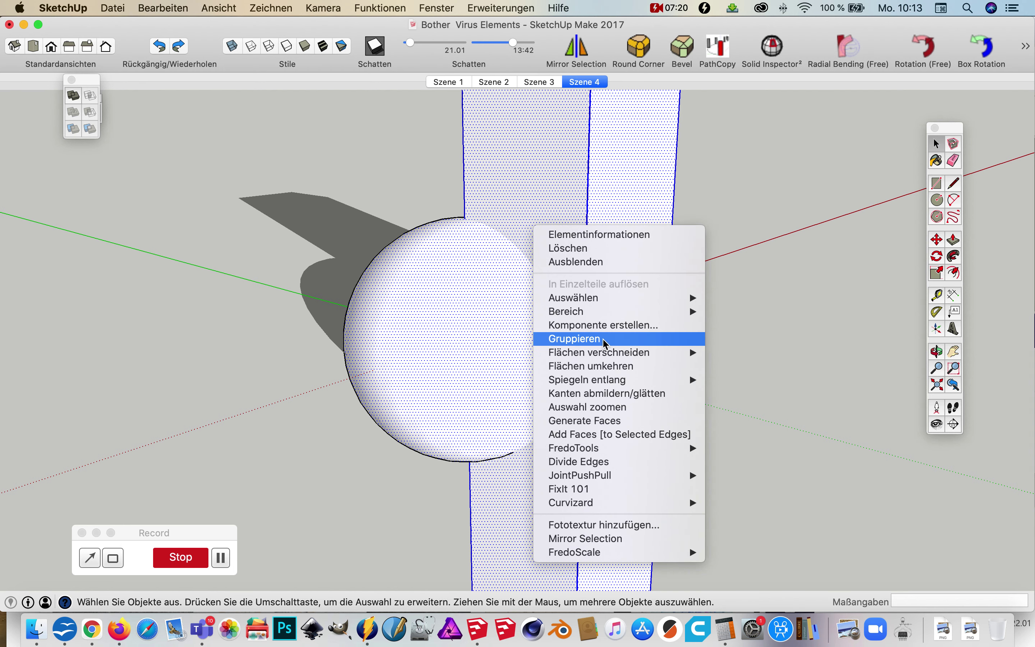
{"action": "mouse_move", "coordinate": [606, 355]}
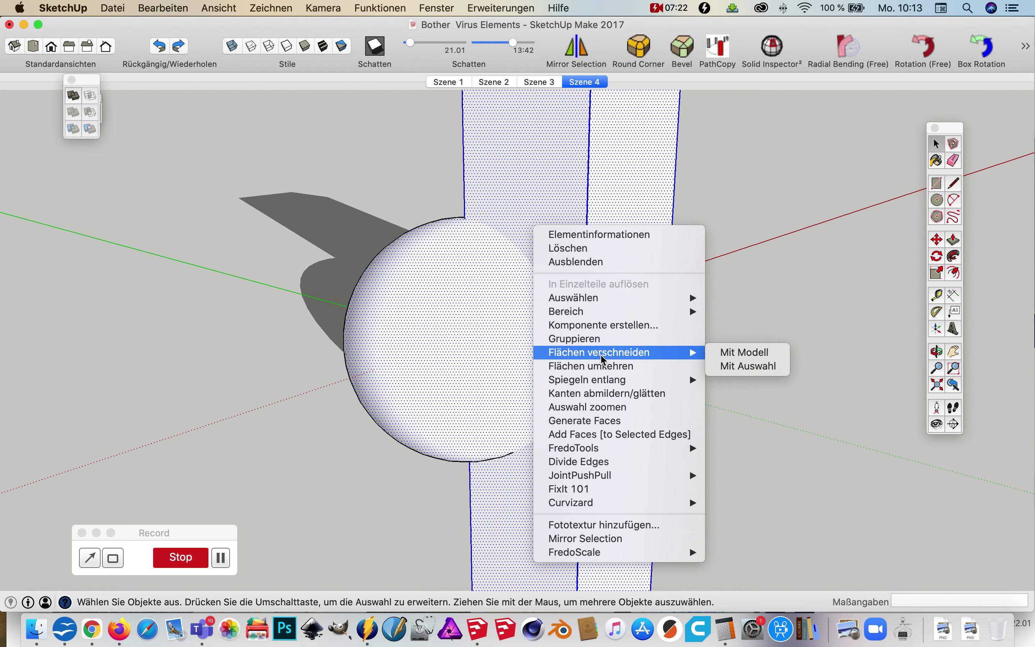
{"action": "left_click", "coordinate": [760, 366]}
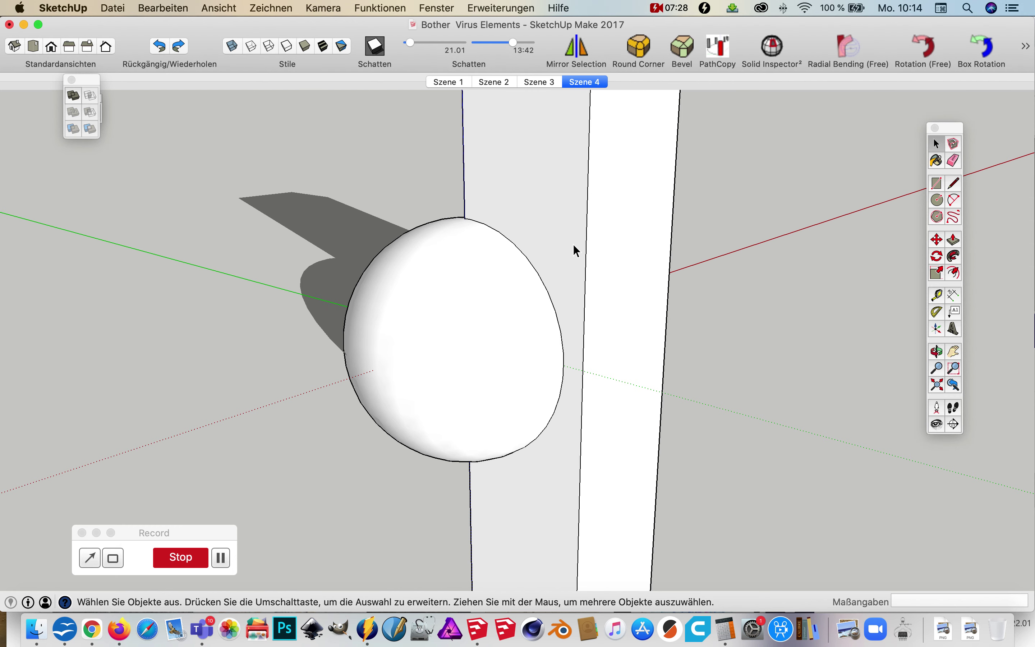
Delete the box's side faces around the sphere.
{"action": "left_click", "coordinate": [543, 238]}
{"action": "key", "text": "Delete"}
{"action": "left_click", "coordinate": [571, 233]}
{"action": "key", "text": "Delete"}
{"action": "left_click", "coordinate": [531, 198]}
{"action": "key", "text": "Delete"}
{"action": "left_click", "coordinate": [625, 225]}
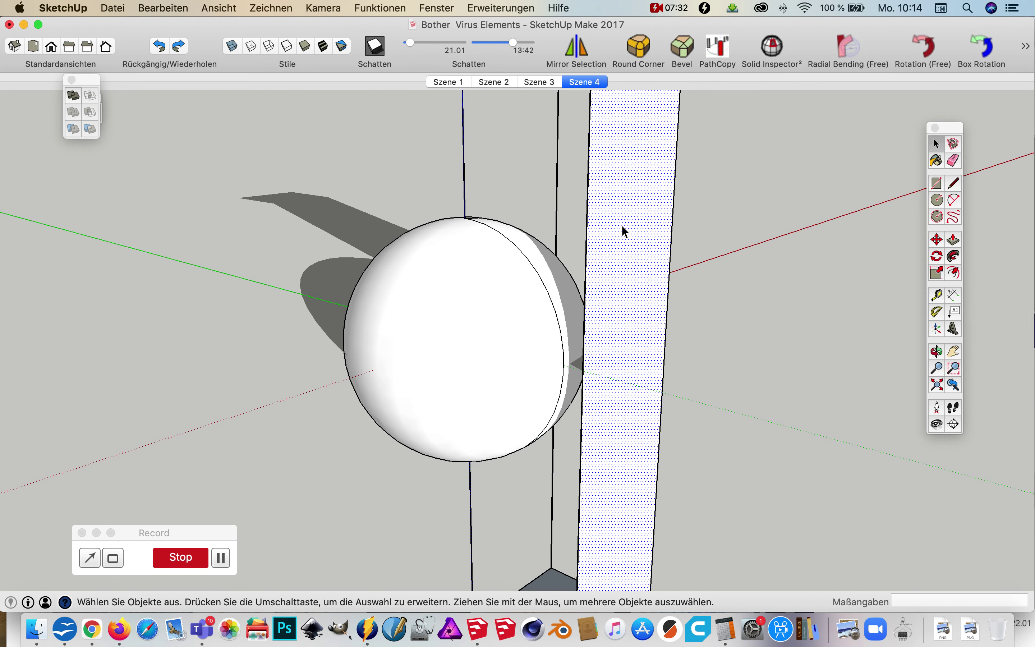
{"action": "key", "text": "Delete"}
Delete the vertical edges of the box outside the sphere.
{"action": "left_click", "coordinate": [588, 227]}
{"action": "key", "text": "Delete"}
{"action": "left_click", "coordinate": [672, 238]}
{"action": "key", "text": "Delete"}
{"action": "left_click", "coordinate": [556, 207]}
{"action": "key", "text": "Delete"}
{"action": "left_click", "coordinate": [466, 195]}
{"action": "key", "text": "Delete"}
Delete the box's leftover end faces and edges so only the intersected sphere remains.
{"action": "middle_click_drag", "start_coordinate": [646, 229], "coordinate": [491, 370]}
{"action": "left_click", "coordinate": [484, 482]}
{"action": "key", "text": "Delete"}
{"action": "middle_click_drag", "start_coordinate": [582, 566], "coordinate": [508, 531]}
{"action": "left_click_drag", "start_coordinate": [510, 524], "coordinate": [613, 584]}
{"action": "key", "text": "Delete"}
{"action": "left_click_drag", "start_coordinate": [492, 323], "coordinate": [600, 394]}
{"action": "key", "text": "Delete"}
Cut the sphere open by deleting the outer and inner surfaces of its wedge and the leftover face inside.
{"action": "scroll", "coordinate": [546, 471], "scroll_direction": "up", "scroll_amount": 2}
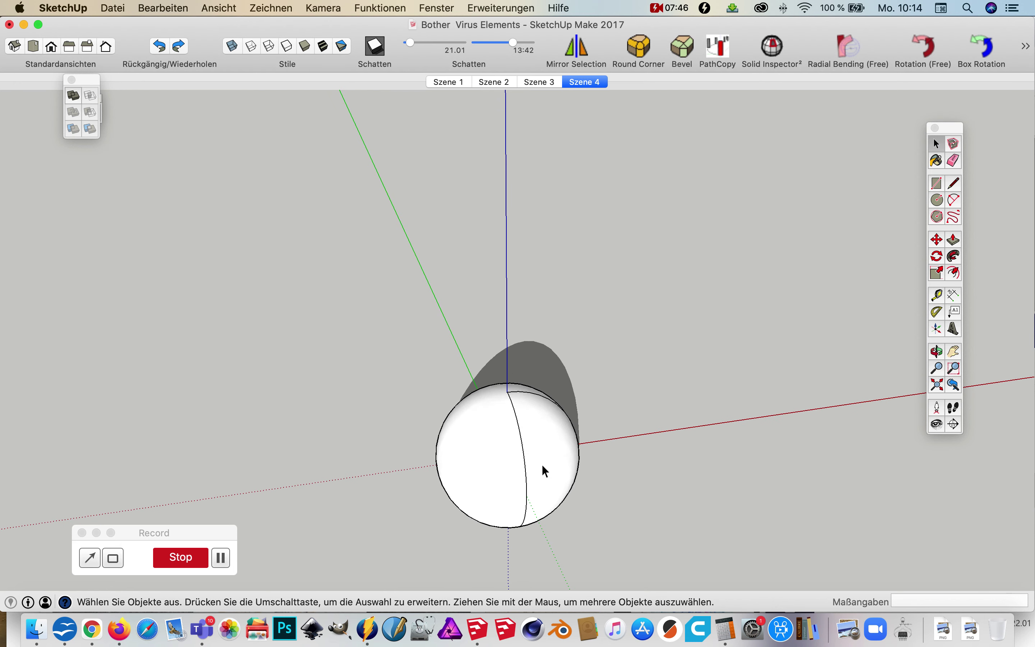
{"action": "scroll", "coordinate": [542, 464], "scroll_direction": "up", "scroll_amount": 1}
{"action": "left_click", "coordinate": [534, 449]}
{"action": "key", "text": "Delete"}
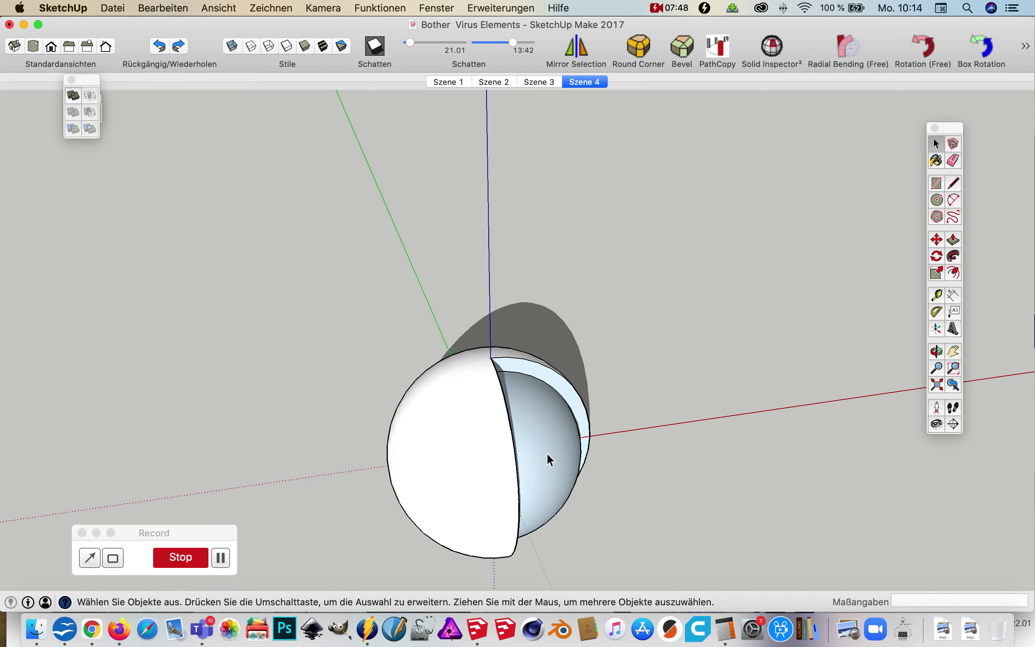
{"action": "left_click", "coordinate": [547, 454]}
{"action": "key", "text": "Delete"}
{"action": "left_click", "coordinate": [546, 427]}
{"action": "middle_click_drag", "start_coordinate": [667, 476], "coordinate": [478, 418]}
{"action": "key", "text": "Delete"}
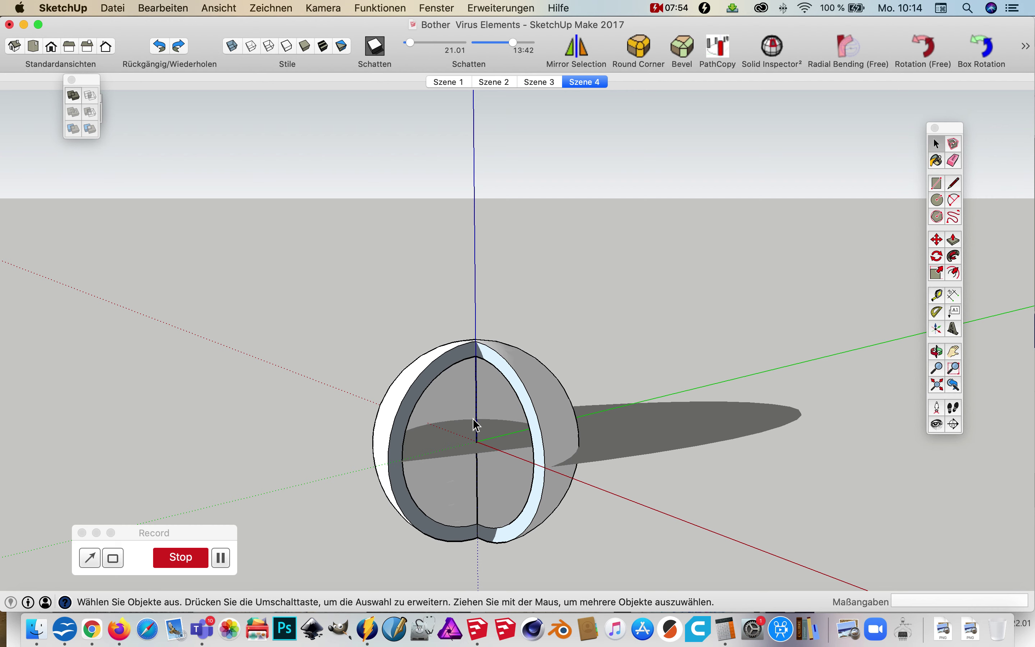
Select all connected geometry of the cut-open sphere and group it.
{"action": "middle_click_drag", "start_coordinate": [499, 472], "coordinate": [644, 398]}
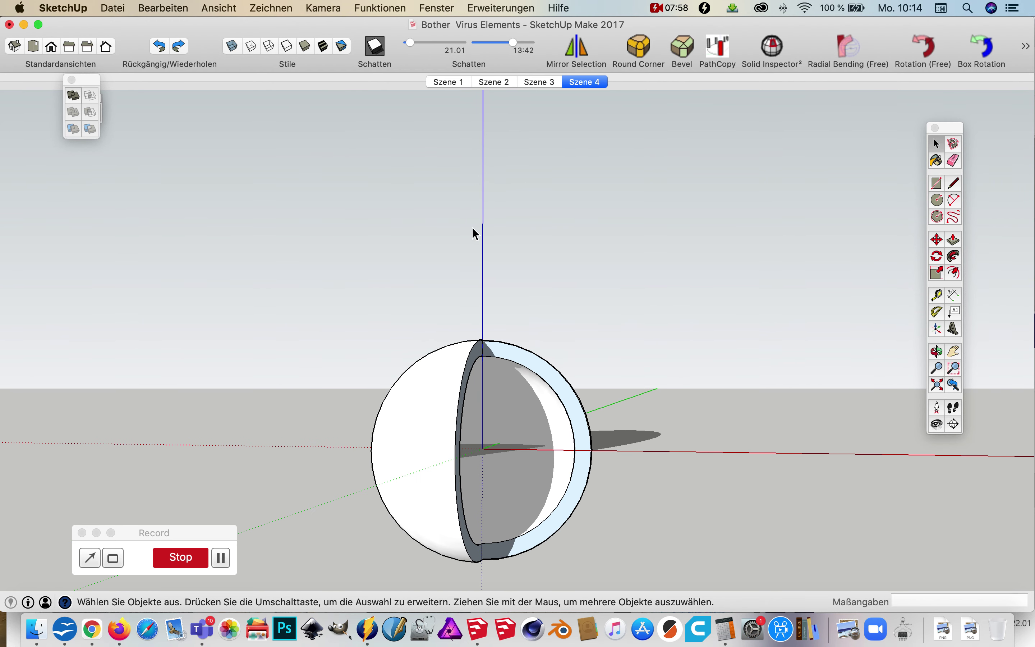
{"action": "triple_click", "coordinate": [527, 357]}
{"action": "right_click", "coordinate": [528, 357]}
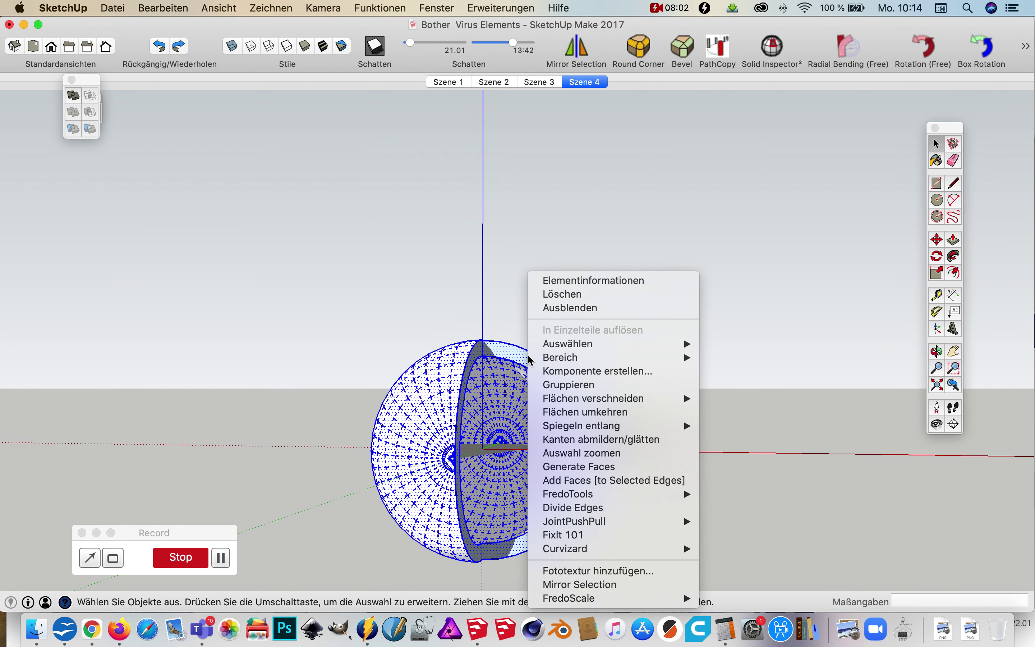
{"action": "left_click", "coordinate": [569, 384]}
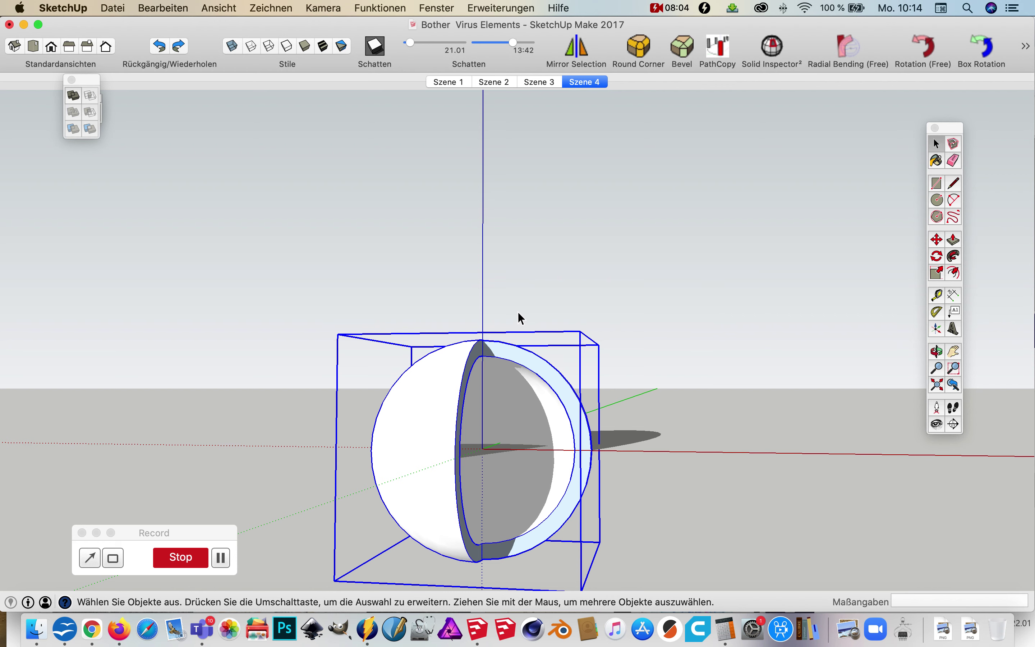
{"action": "left_click", "coordinate": [620, 241]}
Unhide the last hidden object with Einblenden, Letzte, and view the nested cut-open spheres up close.
{"action": "left_click", "coordinate": [217, 10]}
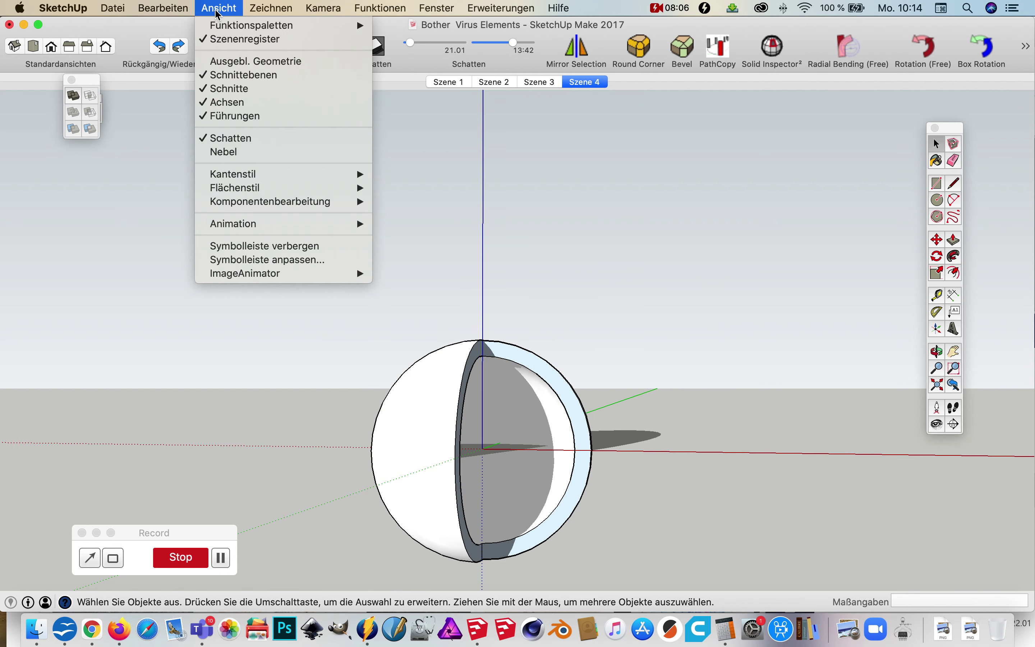
{"action": "mouse_move", "coordinate": [254, 188]}
{"action": "mouse_move", "coordinate": [164, 8]}
{"action": "mouse_move", "coordinate": [206, 204]}
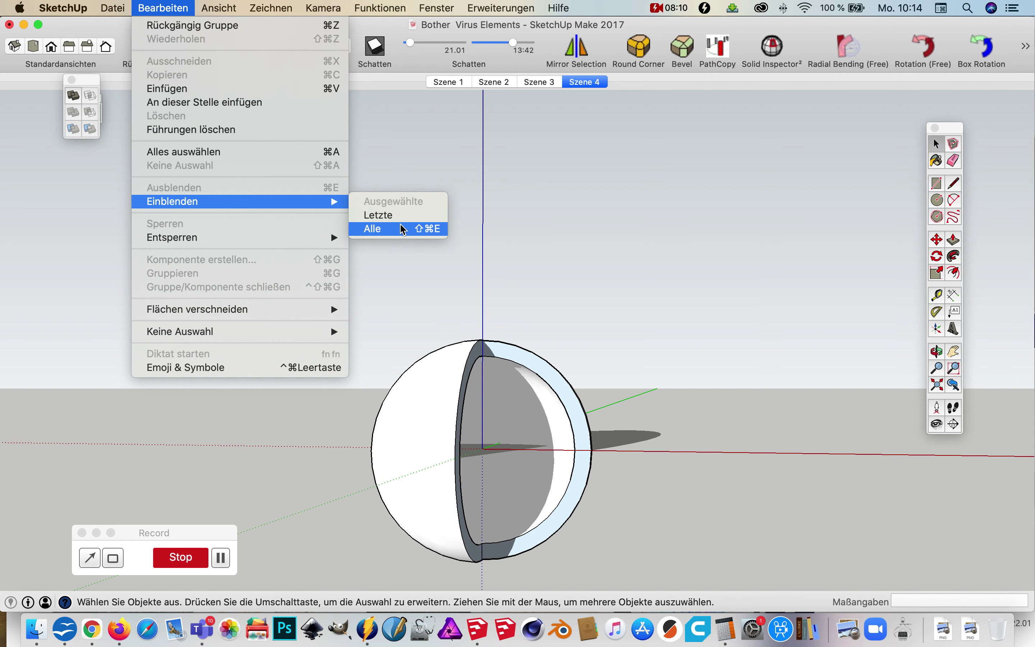
{"action": "left_click", "coordinate": [387, 214]}
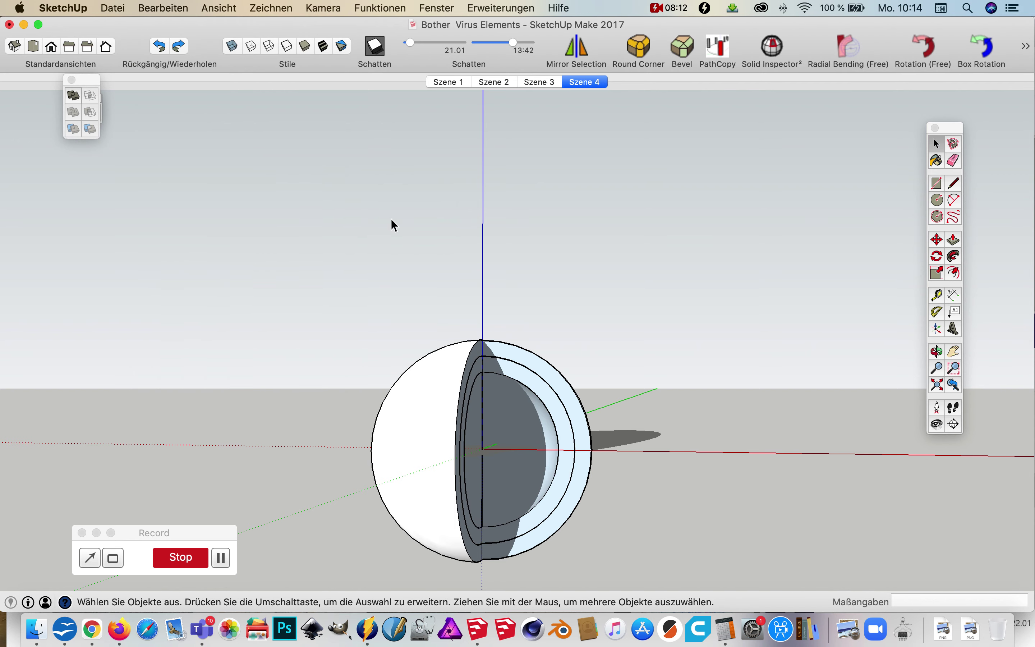
{"action": "middle_click_drag", "start_coordinate": [564, 504], "coordinate": [726, 378]}
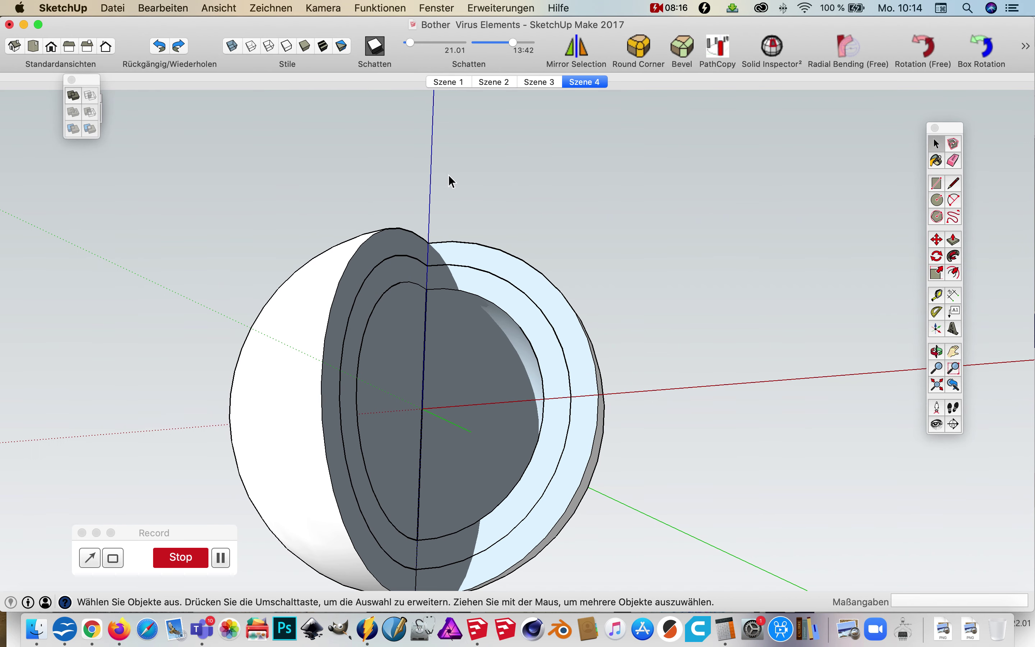
{"action": "left_click", "coordinate": [681, 10]}
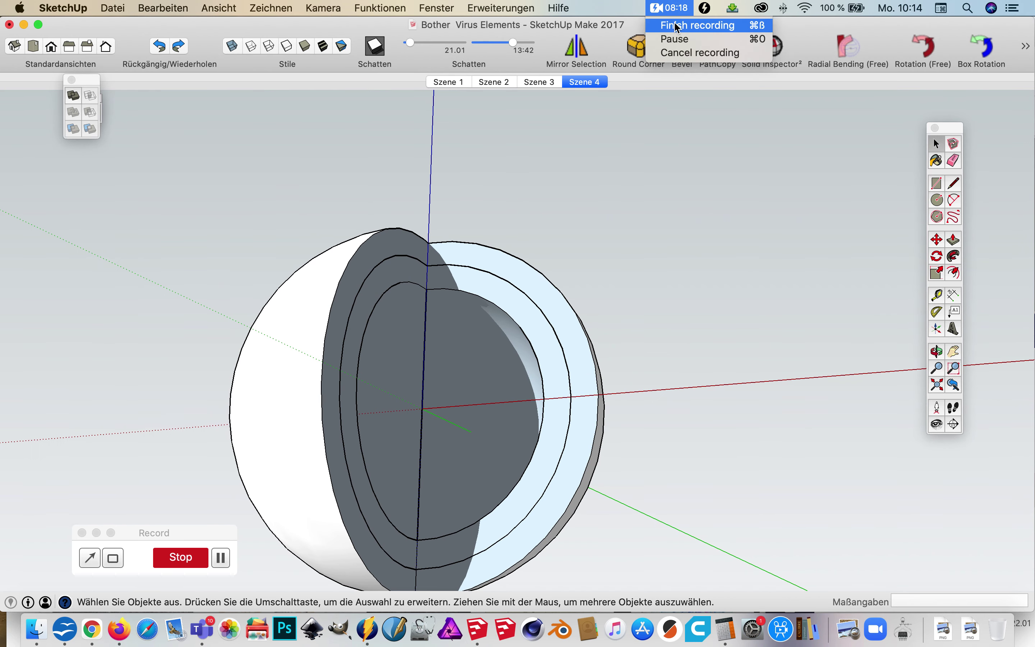
{"action": "left_click", "coordinate": [677, 38]}
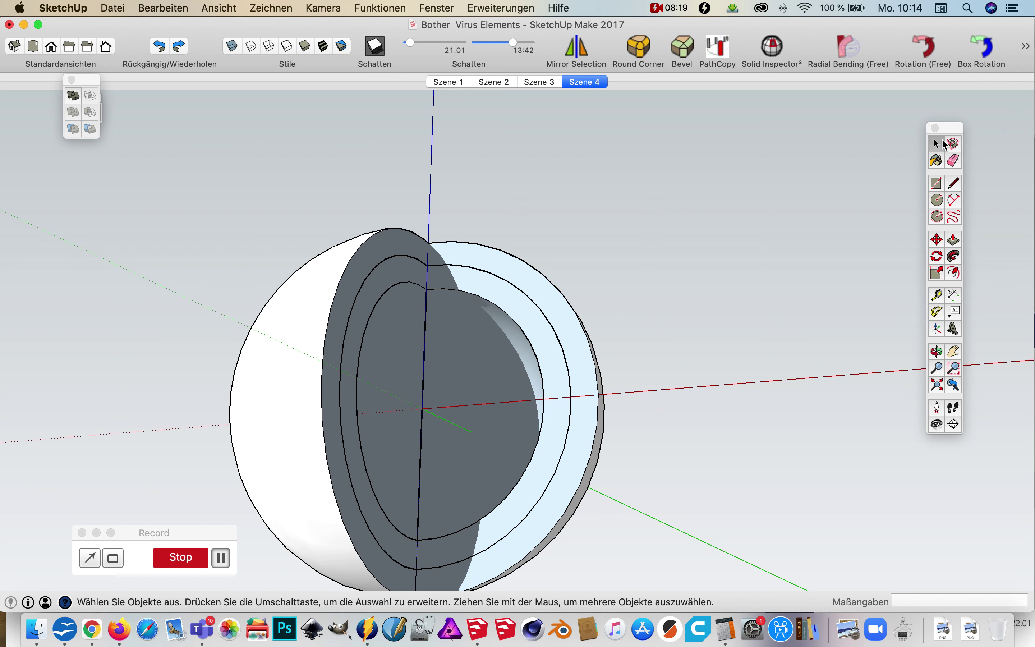
Open the outer sphere group for editing and paint its outer surface dark green with a pencil colour.
{"action": "left_click", "coordinate": [538, 293]}
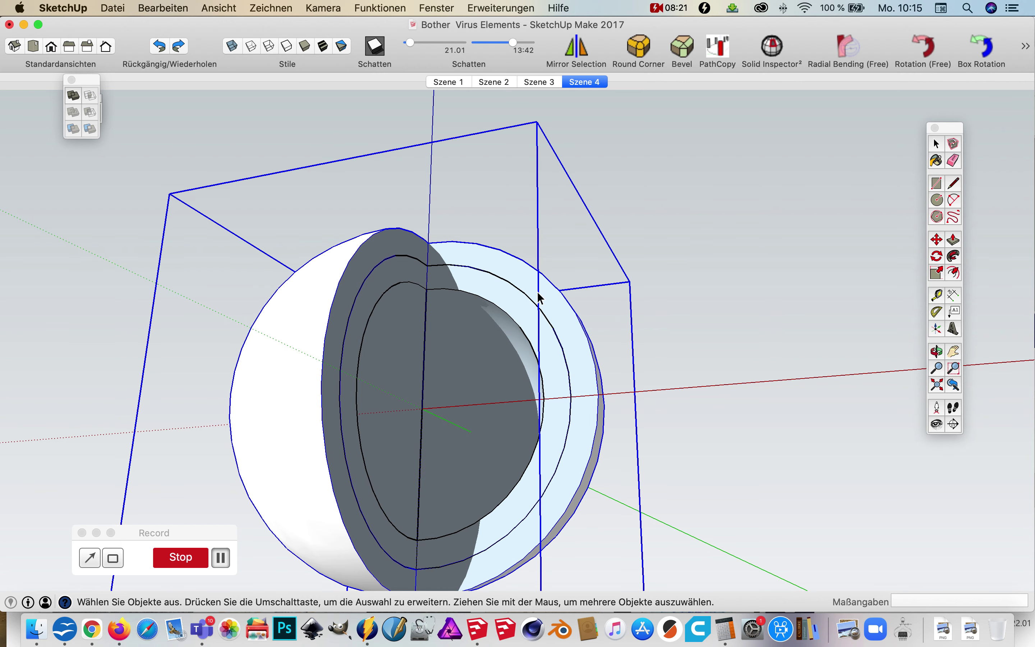
{"action": "triple_click", "coordinate": [556, 301]}
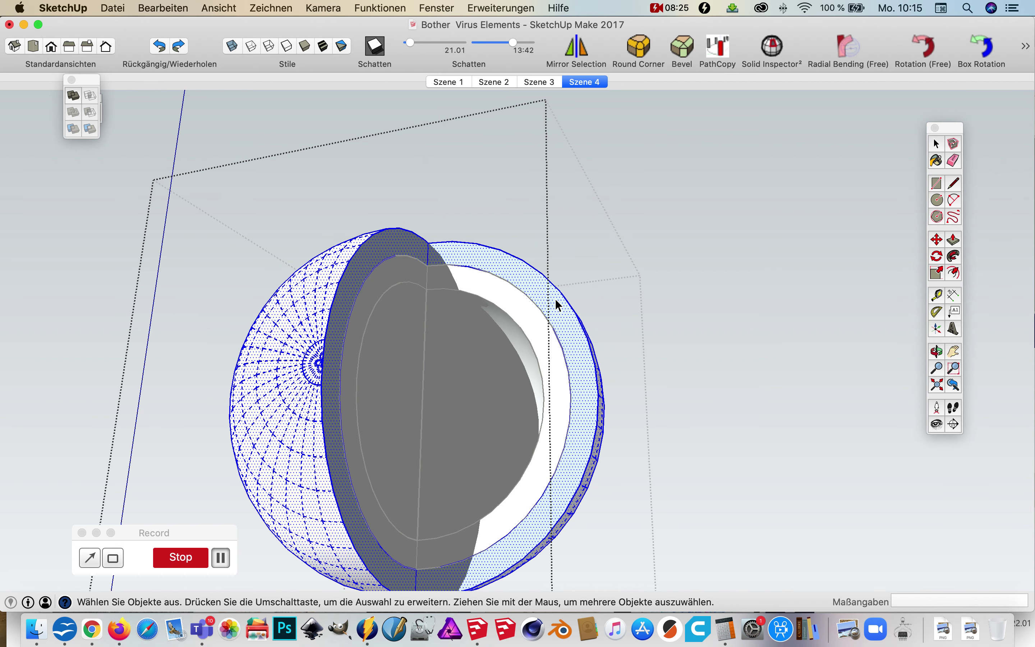
{"action": "left_click", "coordinate": [304, 350]}
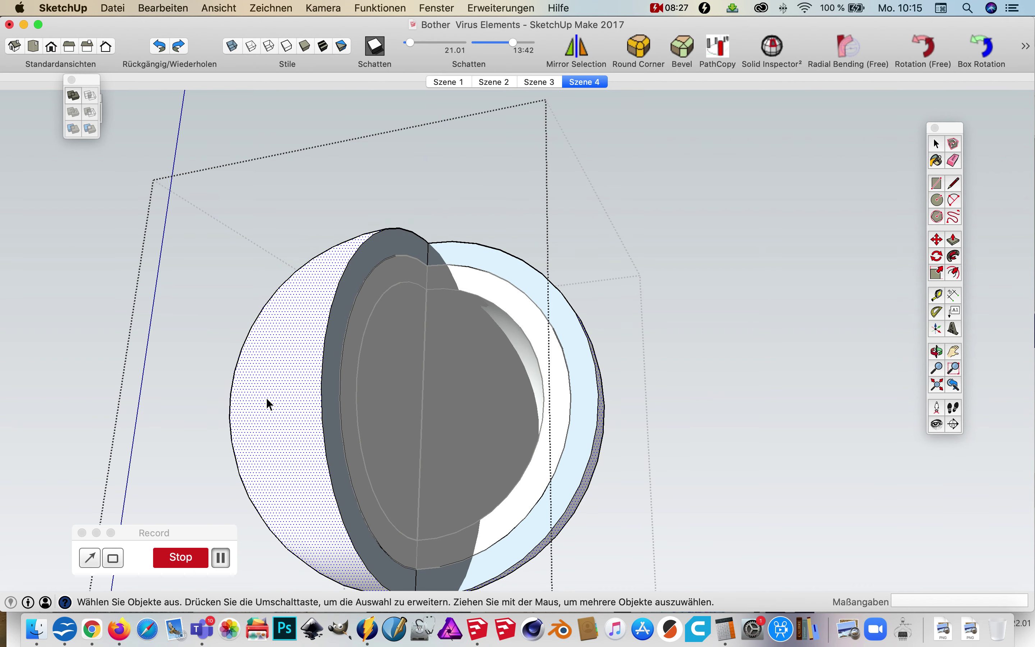
{"action": "left_click", "coordinate": [937, 161]}
{"action": "left_click", "coordinate": [846, 326]}
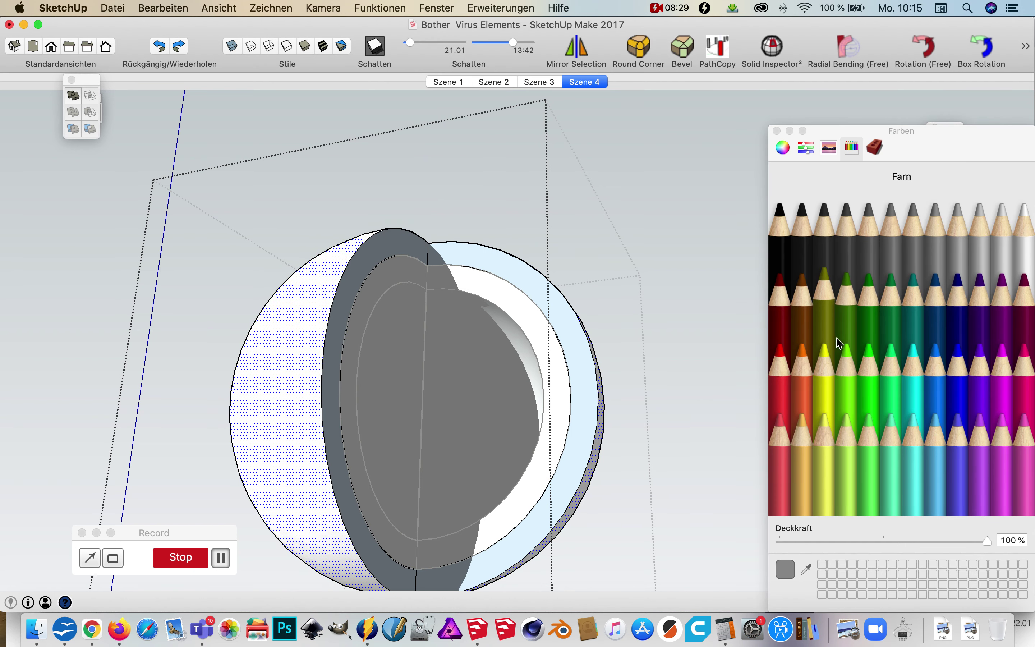
{"action": "left_click", "coordinate": [869, 295]}
{"action": "left_click", "coordinate": [289, 305]}
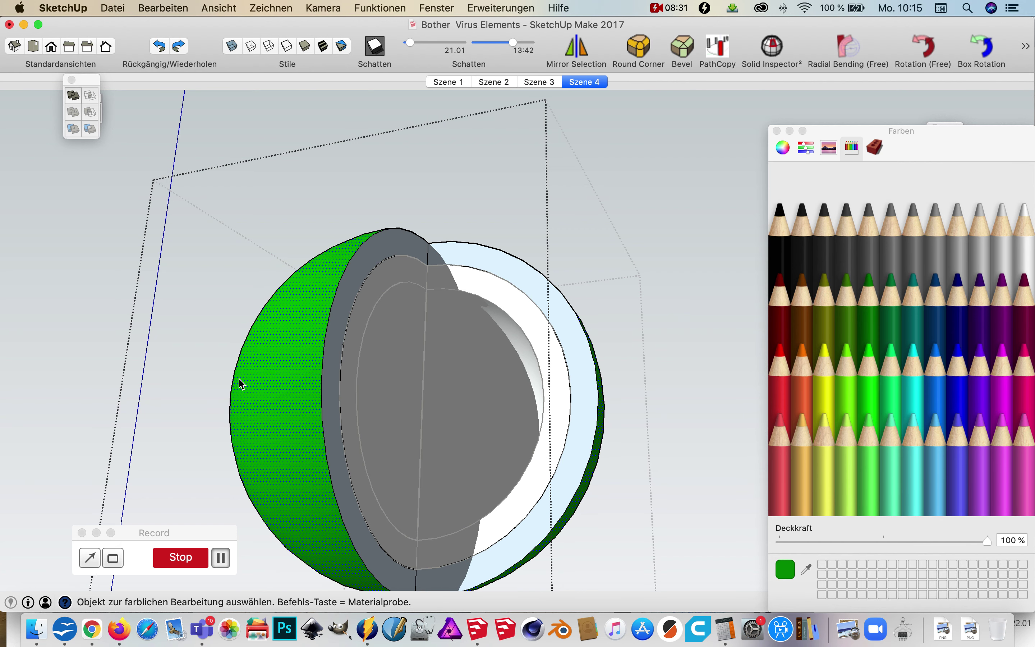
Move the colour palette clear of the selection tool and paint the outer shell's shaded cut face with the Nickel pencil colour.
{"action": "left_click", "coordinate": [919, 317]}
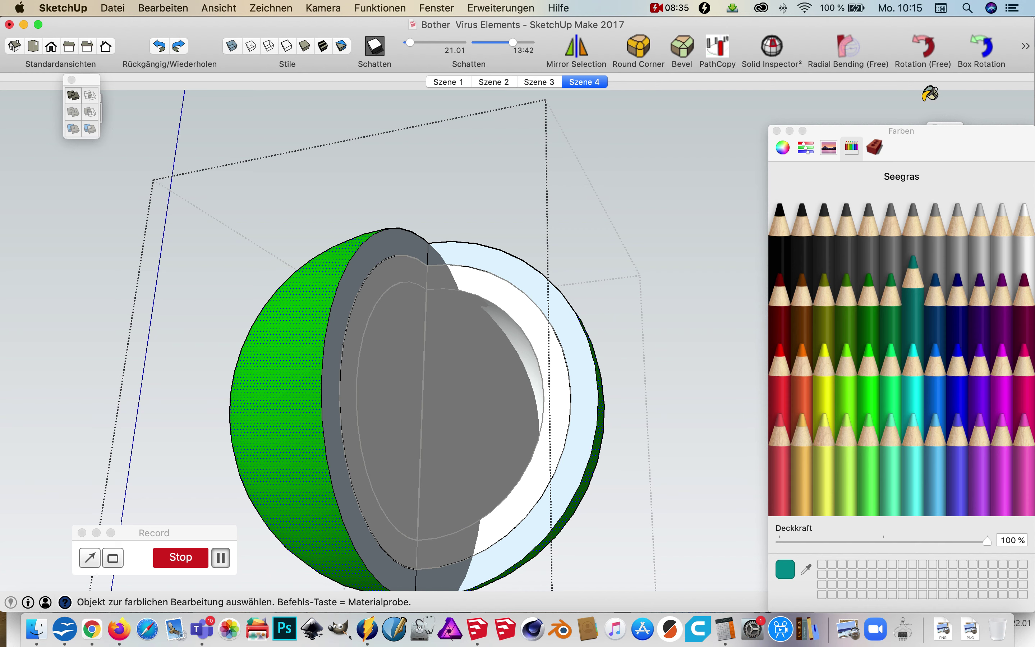
{"action": "left_click_drag", "start_coordinate": [937, 143], "coordinate": [938, 232]}
{"action": "left_click", "coordinate": [936, 143]}
{"action": "left_click", "coordinate": [392, 248]}
{"action": "left_click", "coordinate": [914, 319]}
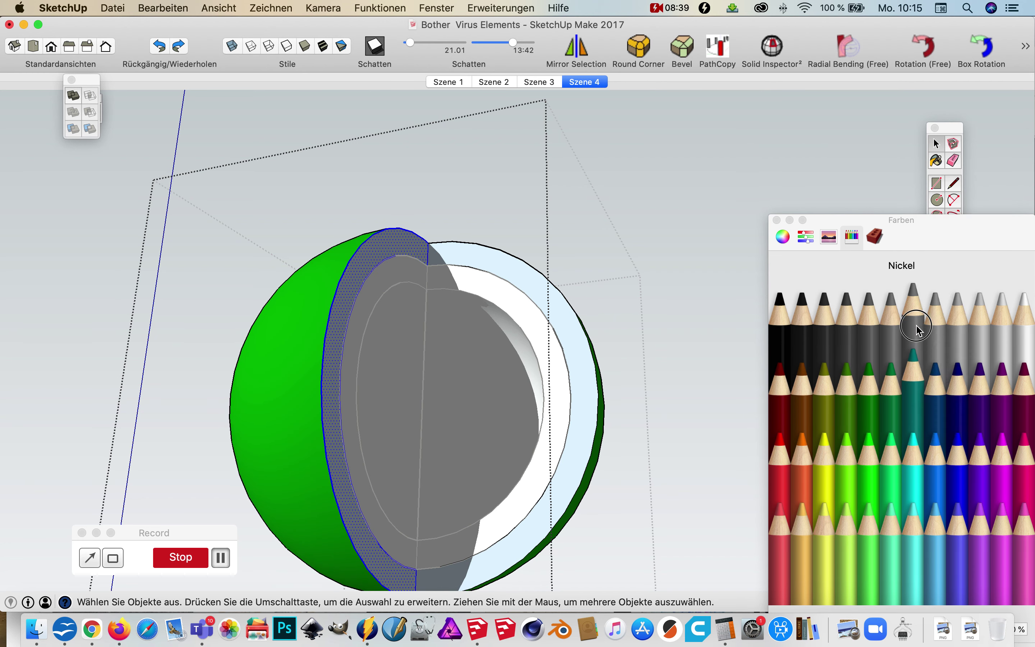
{"action": "left_click", "coordinate": [396, 248]}
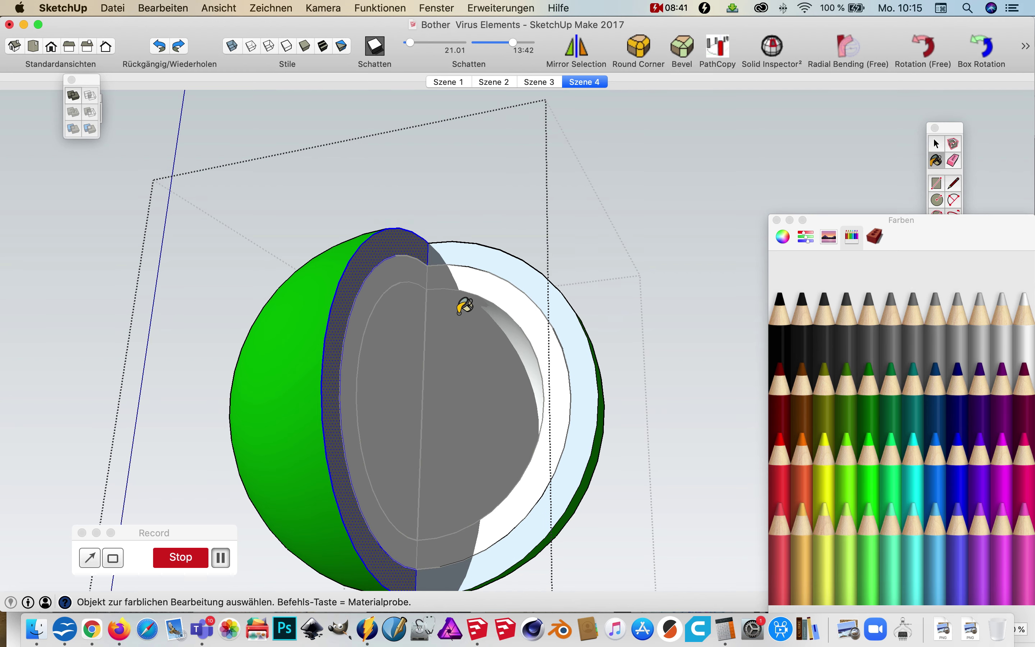
Paint the outer shell's second, lit cut face with the same Nickel grey and leave the group.
{"action": "left_click", "coordinate": [482, 252]}
{"action": "middle_click_drag", "start_coordinate": [650, 359], "coordinate": [652, 426]}
{"action": "scroll", "coordinate": [652, 426], "scroll_direction": "down", "scroll_amount": 3}
{"action": "scroll", "coordinate": [601, 458], "scroll_direction": "up", "scroll_amount": 2}
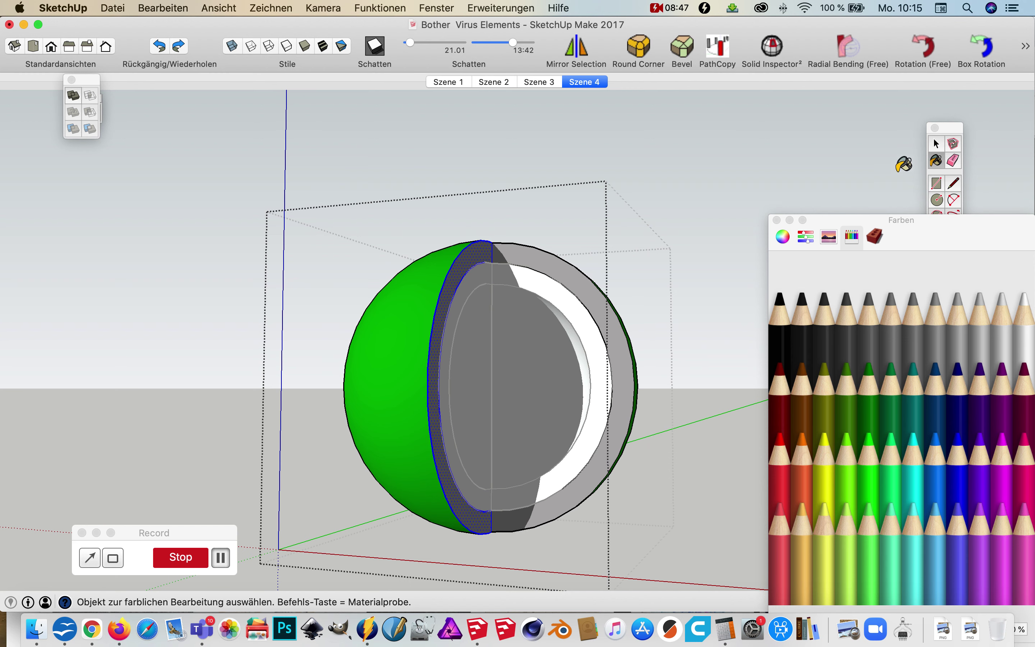
{"action": "left_click", "coordinate": [936, 144]}
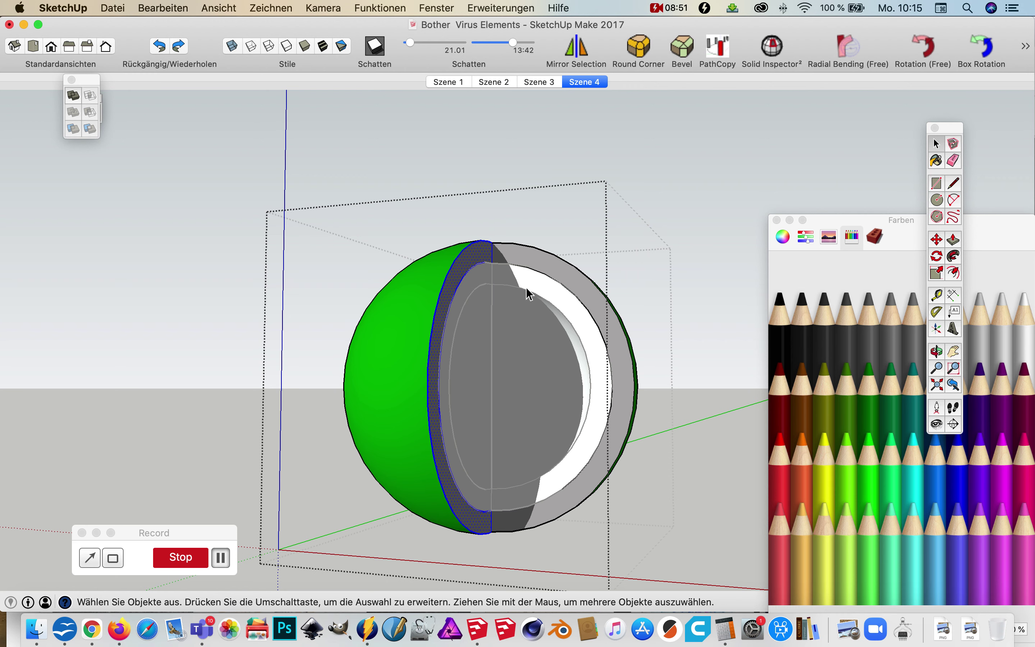
{"action": "left_click", "coordinate": [696, 193]}
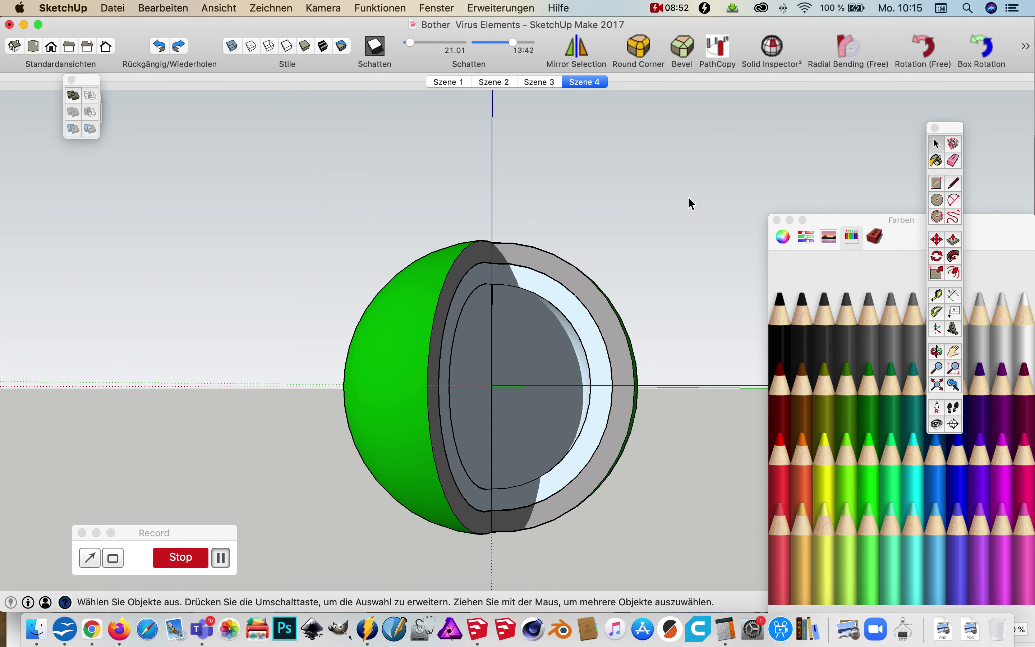
Open the inner sphere group for editing and paint its hollow inner surface bright yellow.
{"action": "left_click", "coordinate": [548, 300]}
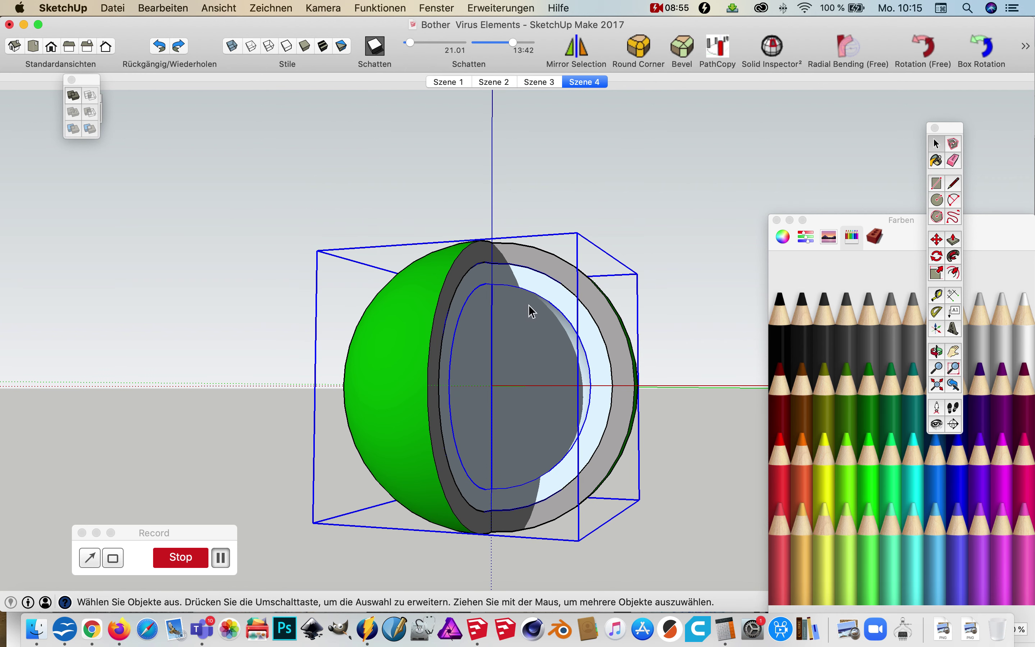
{"action": "double_click", "coordinate": [540, 287]}
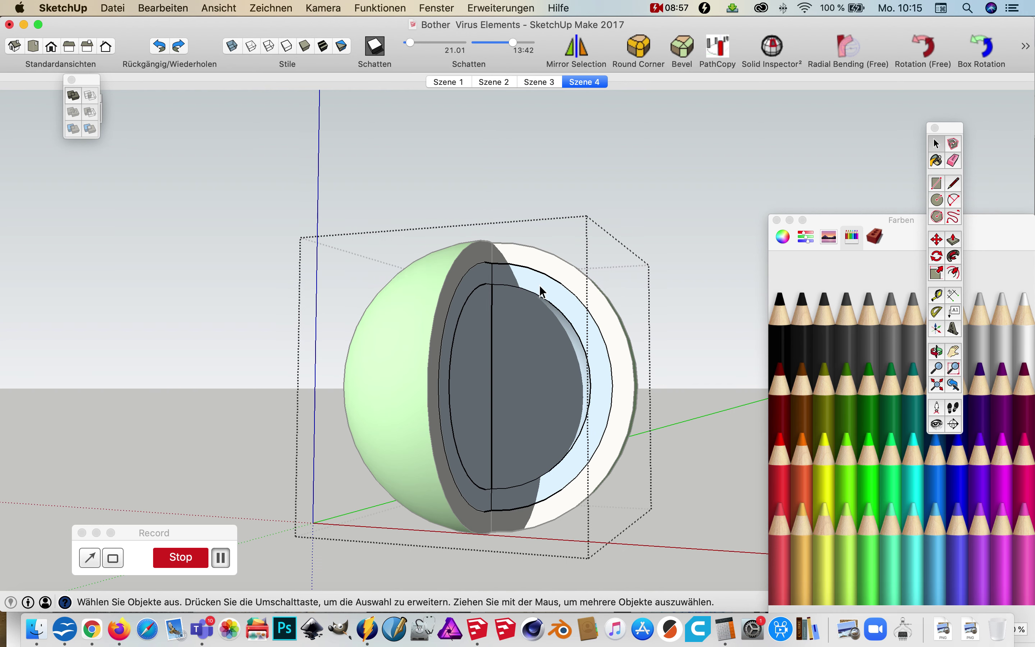
{"action": "left_click", "coordinate": [529, 327]}
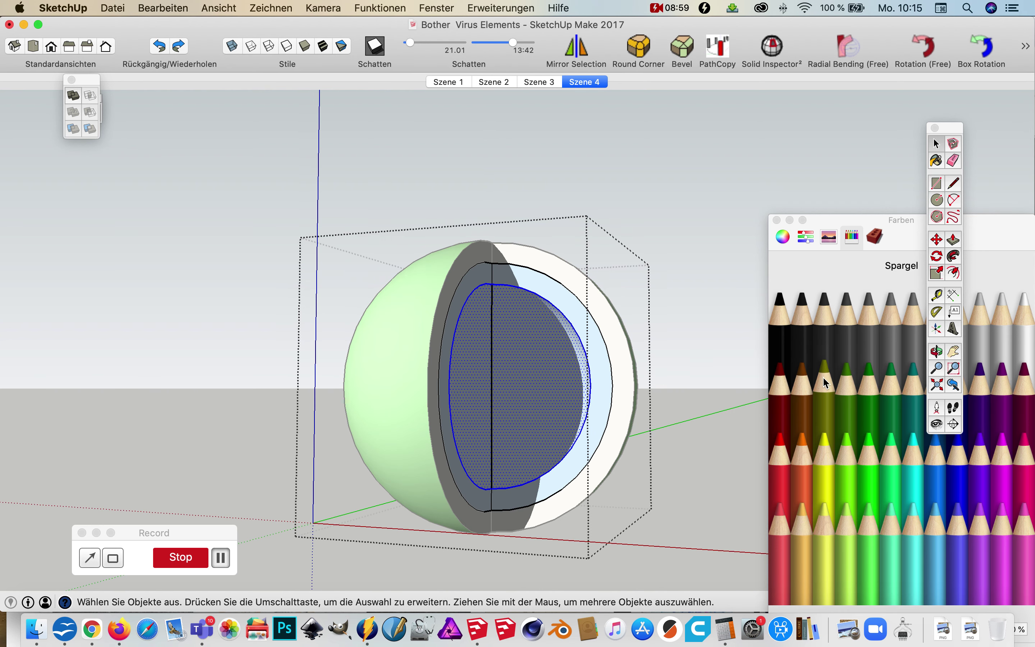
{"action": "left_click", "coordinate": [837, 488]}
{"action": "left_click", "coordinate": [556, 409]}
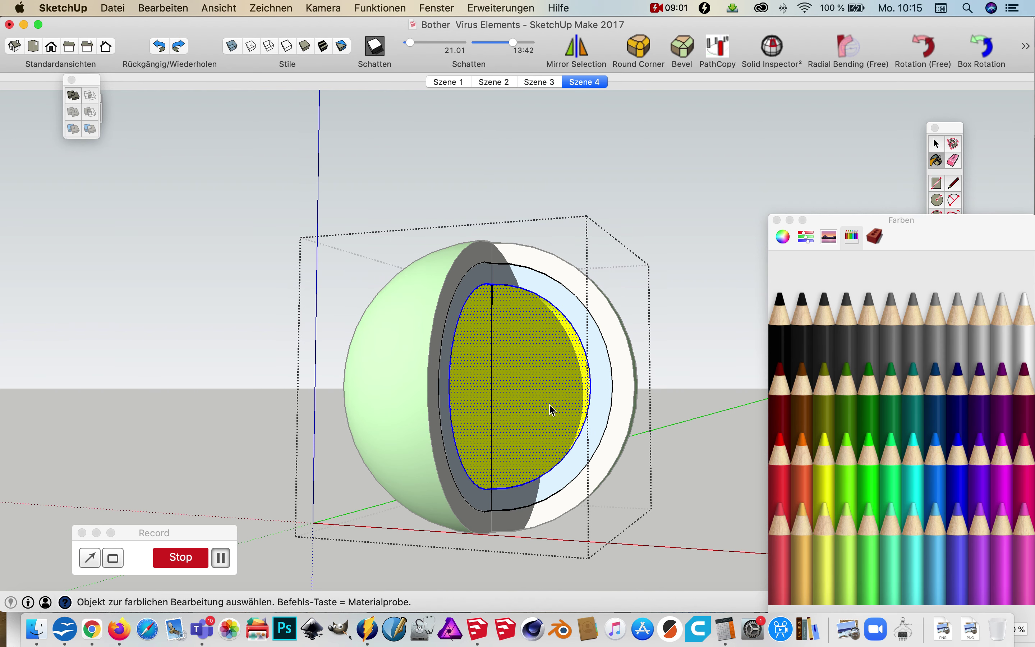
Paint both cut faces of the inner shell with the Mandarine pencil colour and leave the group.
{"action": "left_click", "coordinate": [801, 469]}
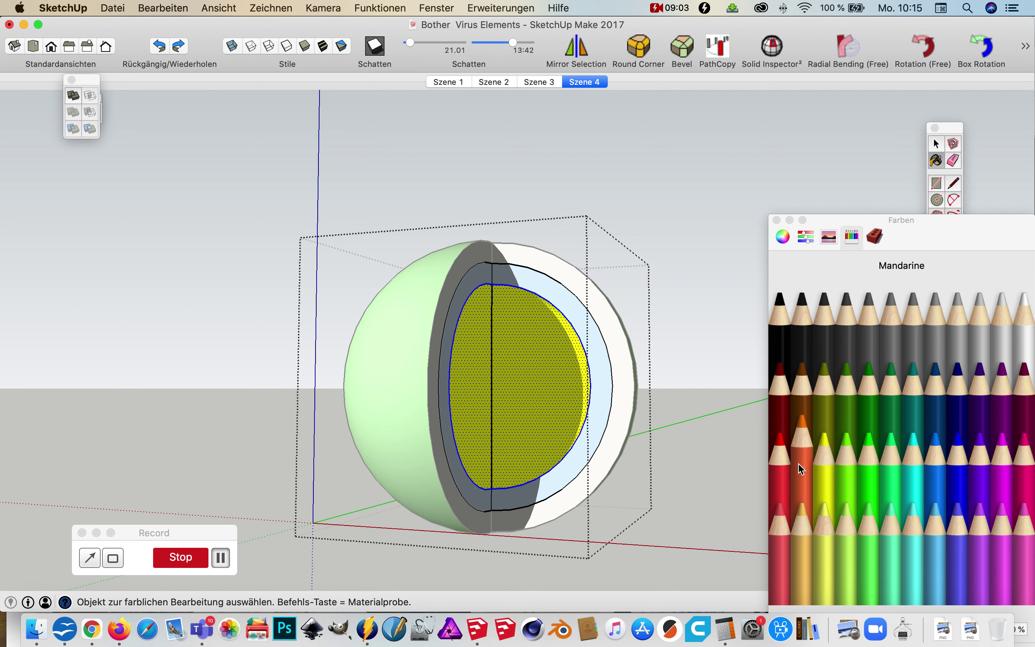
{"action": "left_click", "coordinate": [563, 303]}
{"action": "left_click", "coordinate": [479, 284]}
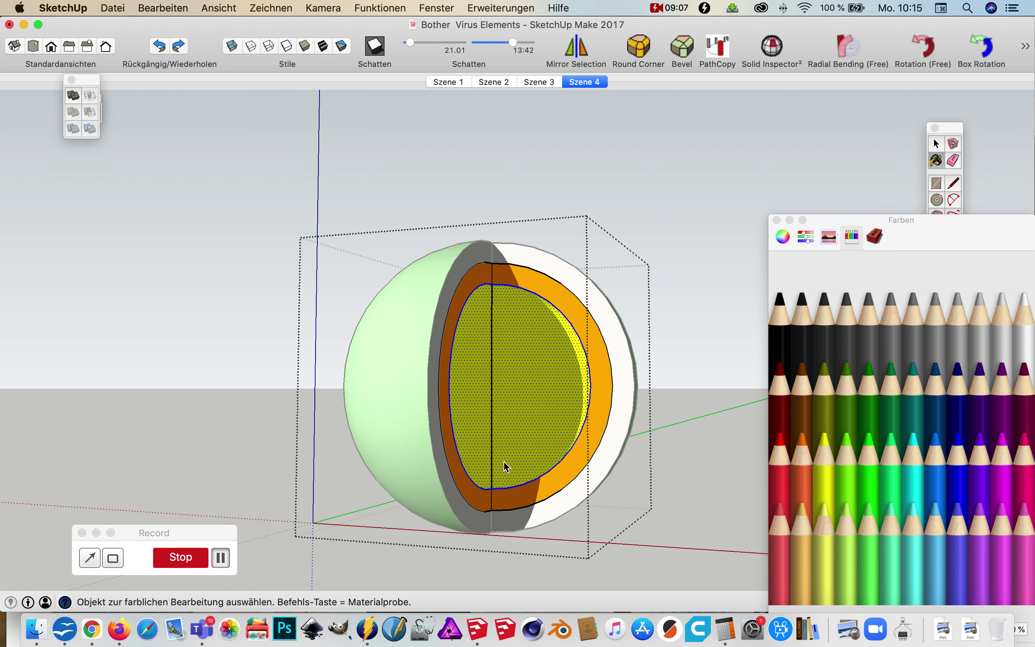
{"action": "left_click", "coordinate": [936, 145]}
{"action": "left_click", "coordinate": [770, 171]}
Select both nested cut-open spheres and combine them into one group.
{"action": "middle_click_drag", "start_coordinate": [770, 171], "coordinate": [473, 340]}
{"action": "scroll", "coordinate": [580, 292], "scroll_direction": "down", "scroll_amount": 3}
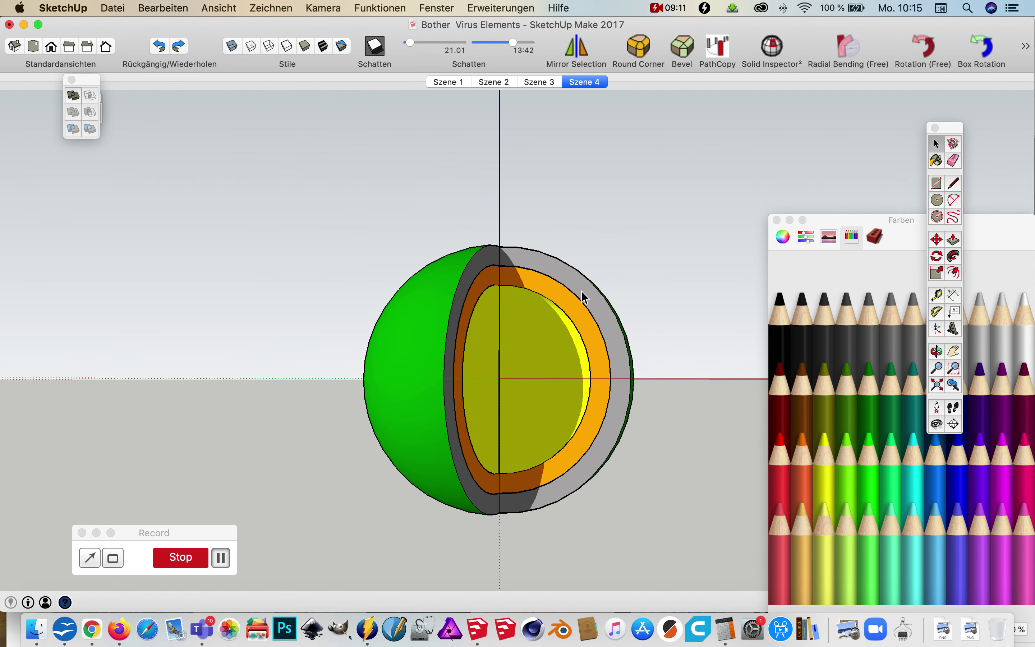
{"action": "middle_click_drag", "start_coordinate": [649, 284], "coordinate": [621, 320]}
{"action": "middle_click_drag", "start_coordinate": [517, 352], "coordinate": [469, 368]}
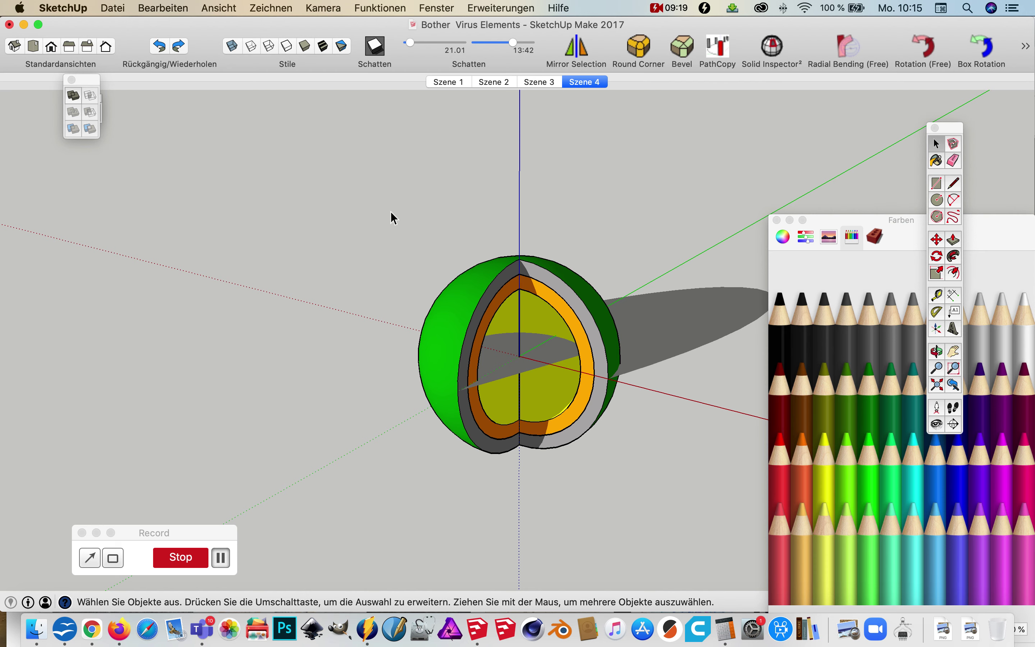
{"action": "left_click_drag", "start_coordinate": [377, 304], "coordinate": [648, 505]}
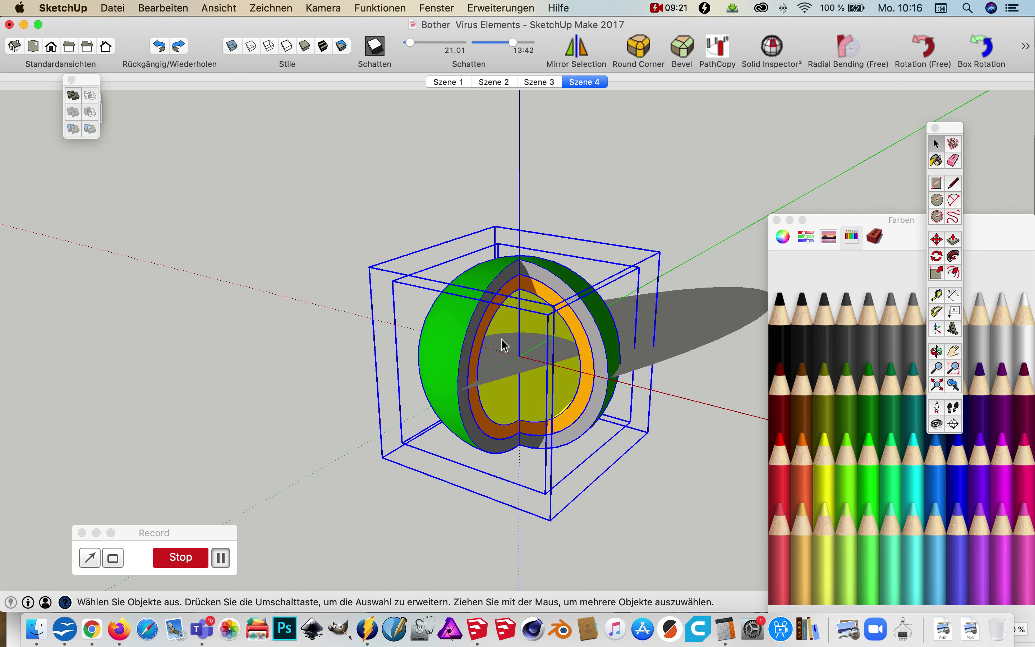
{"action": "right_click", "coordinate": [491, 327]}
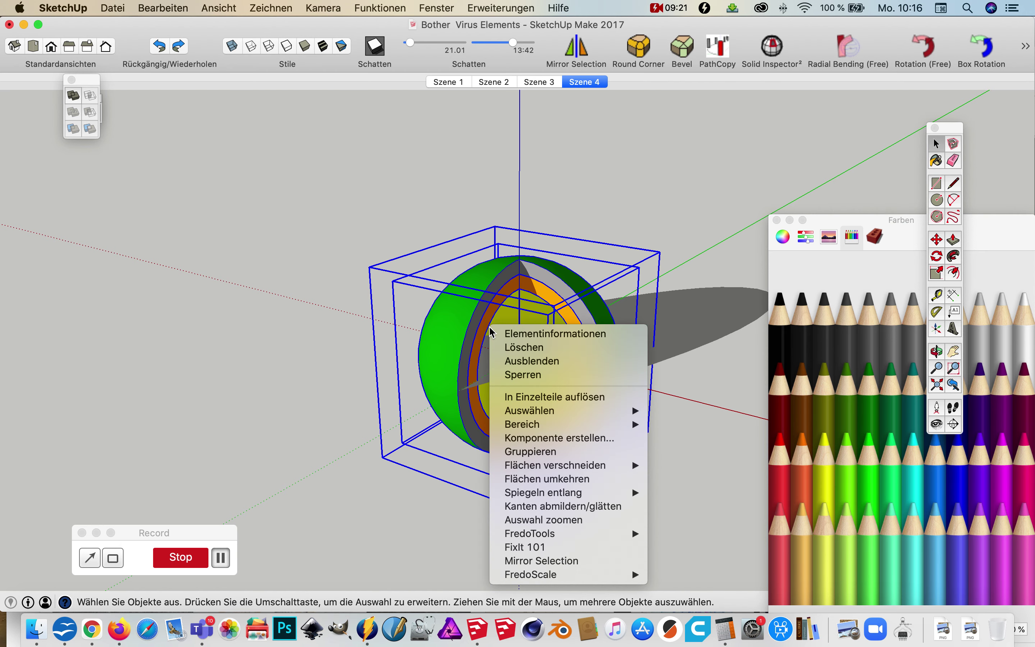
{"action": "left_click", "coordinate": [573, 456]}
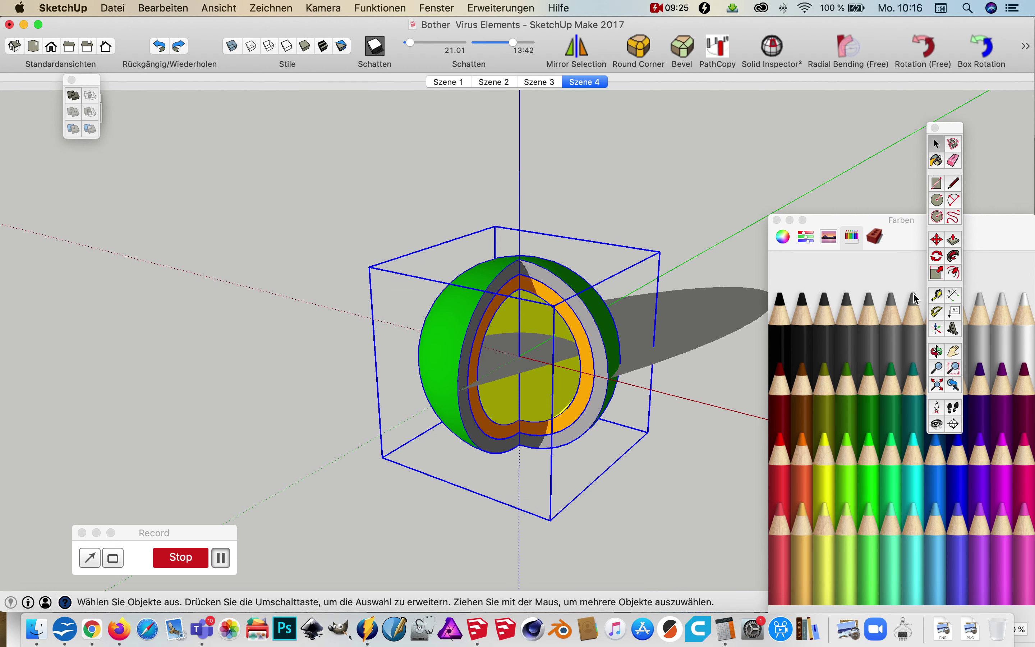
Move the grouped spheres straight up along the blue axis so they sit above the origin.
{"action": "left_click", "coordinate": [936, 239]}
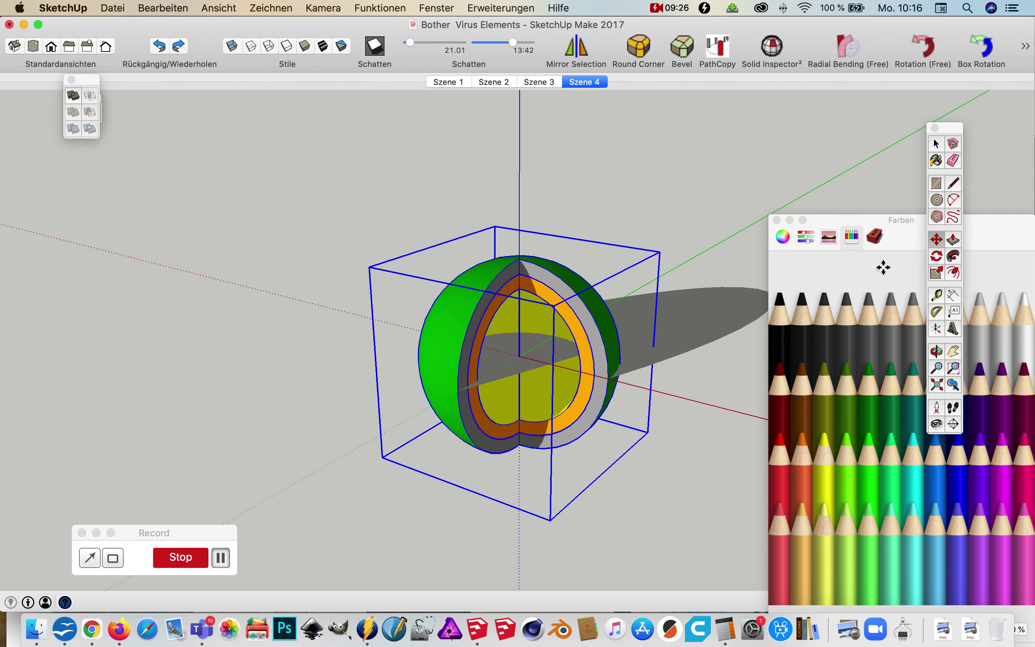
{"action": "left_click", "coordinate": [521, 355]}
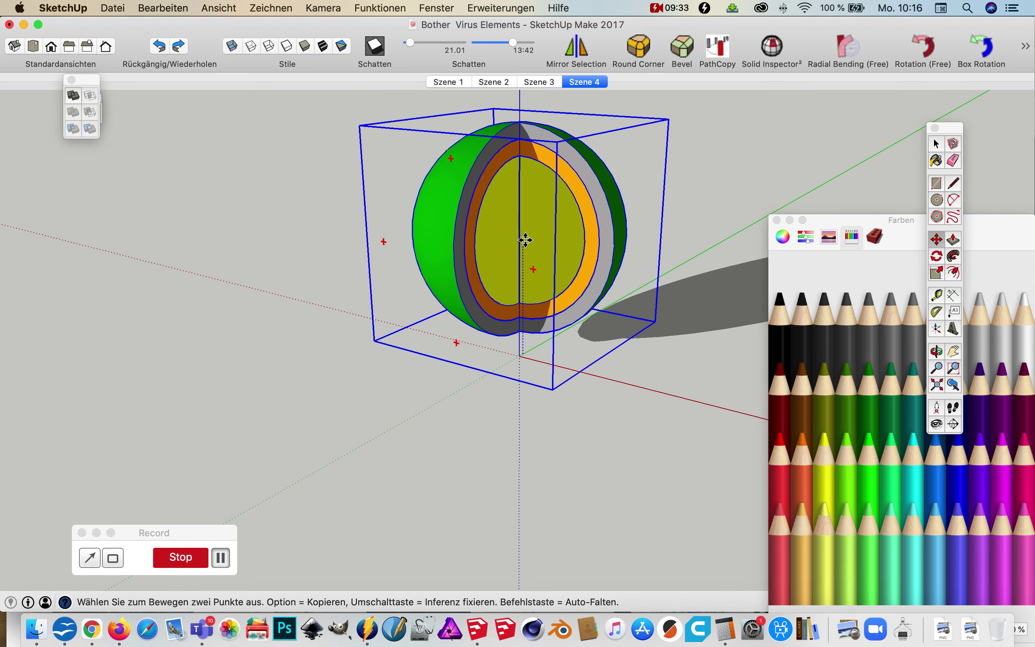
{"action": "left_click", "coordinate": [520, 356]}
{"action": "middle_click_drag", "start_coordinate": [533, 372], "coordinate": [599, 373]}
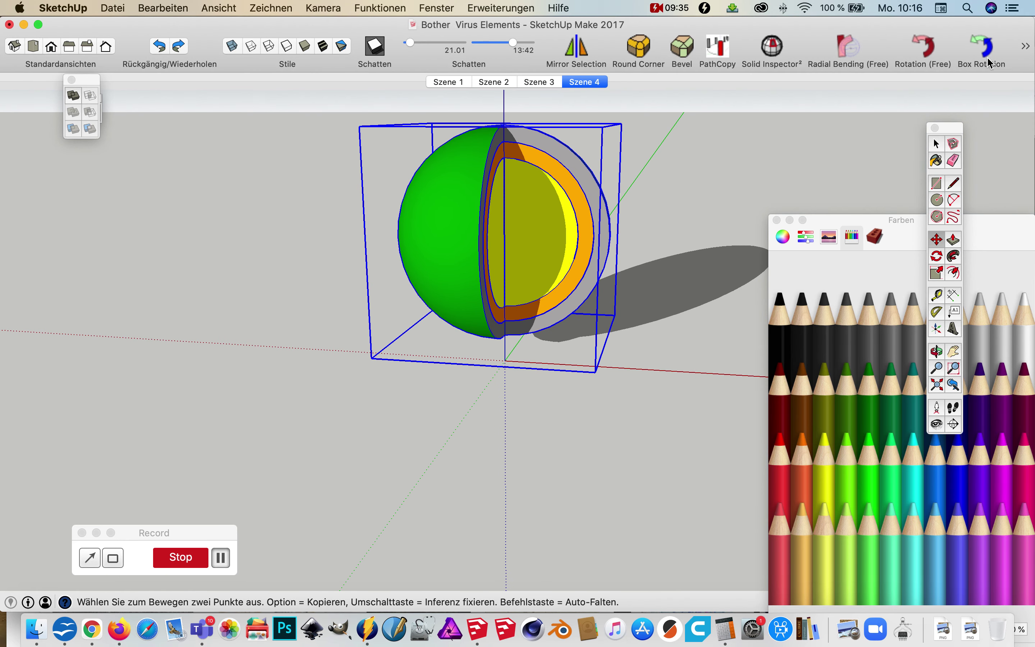
{"action": "left_click", "coordinate": [936, 146]}
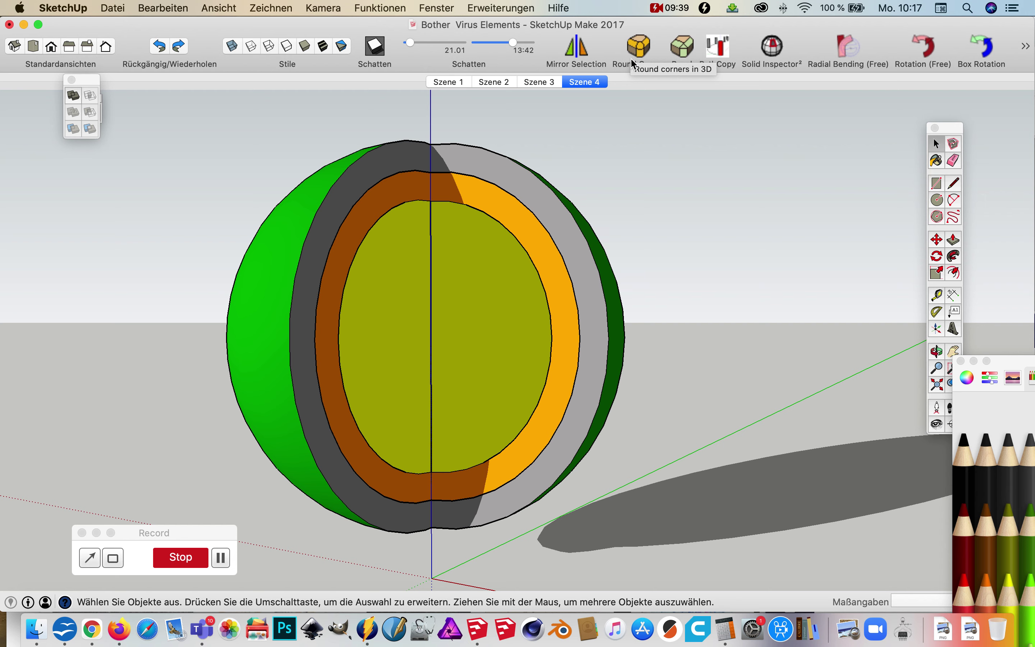
Open the element information of the sphere group and enter Hülle as its instance name.
{"action": "middle_click_drag", "start_coordinate": [596, 220], "coordinate": [684, 314]}
{"action": "left_click", "coordinate": [553, 261]}
{"action": "right_click", "coordinate": [560, 250]}
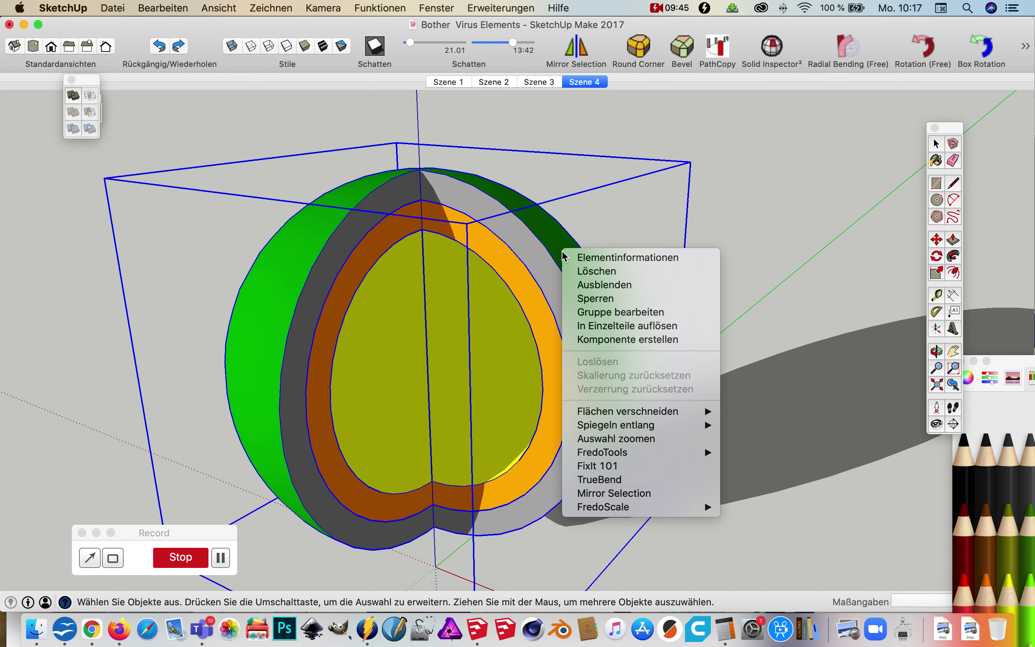
{"action": "left_click", "coordinate": [616, 258]}
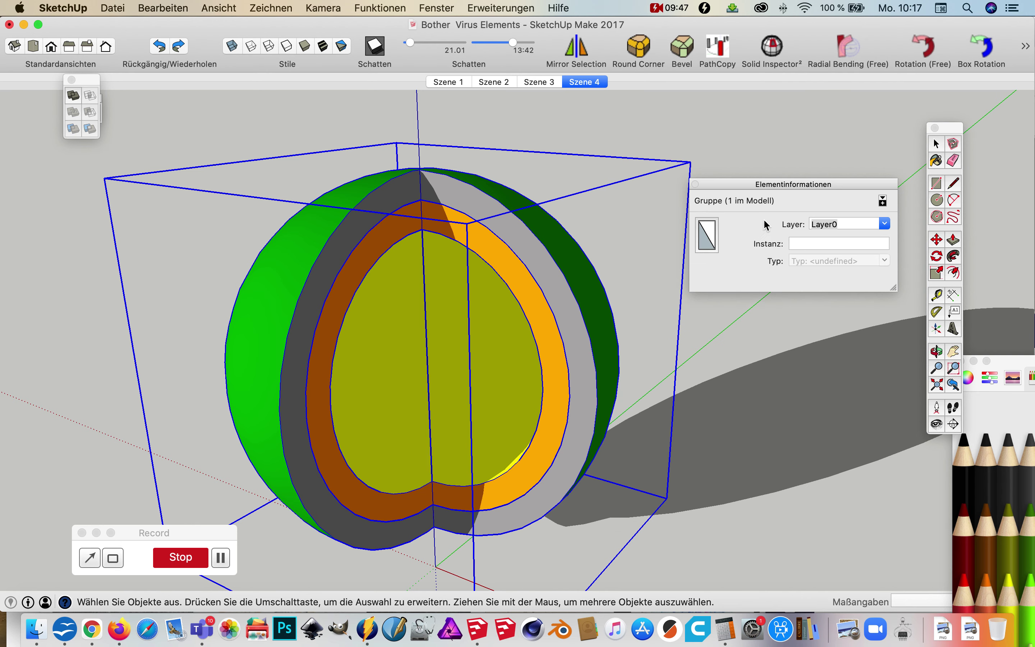
{"action": "left_click", "coordinate": [810, 248]}
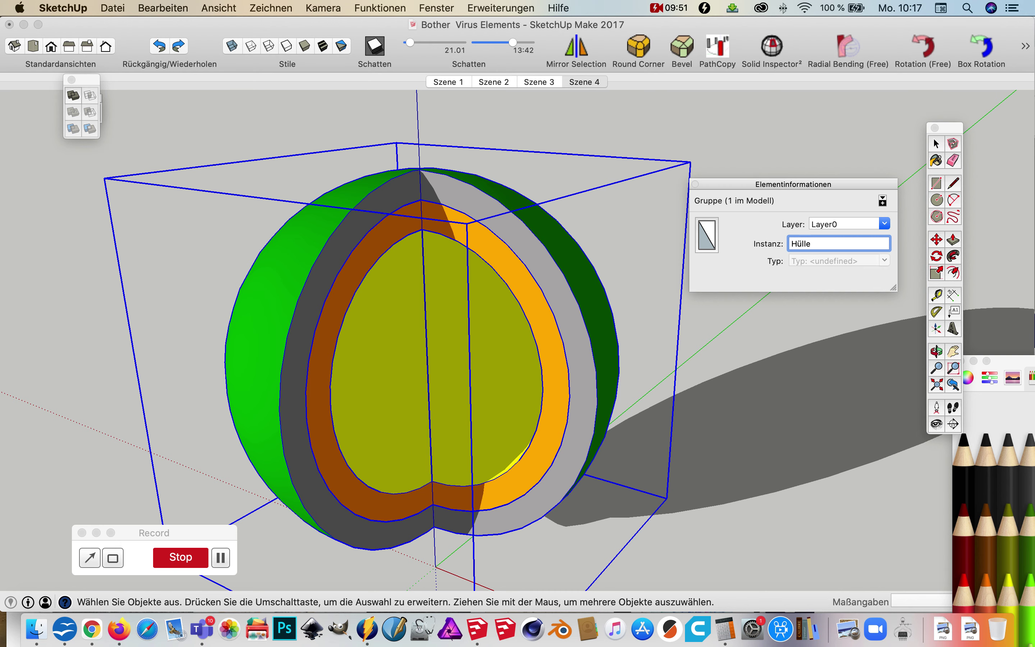
{"action": "left_click", "coordinate": [798, 140]}
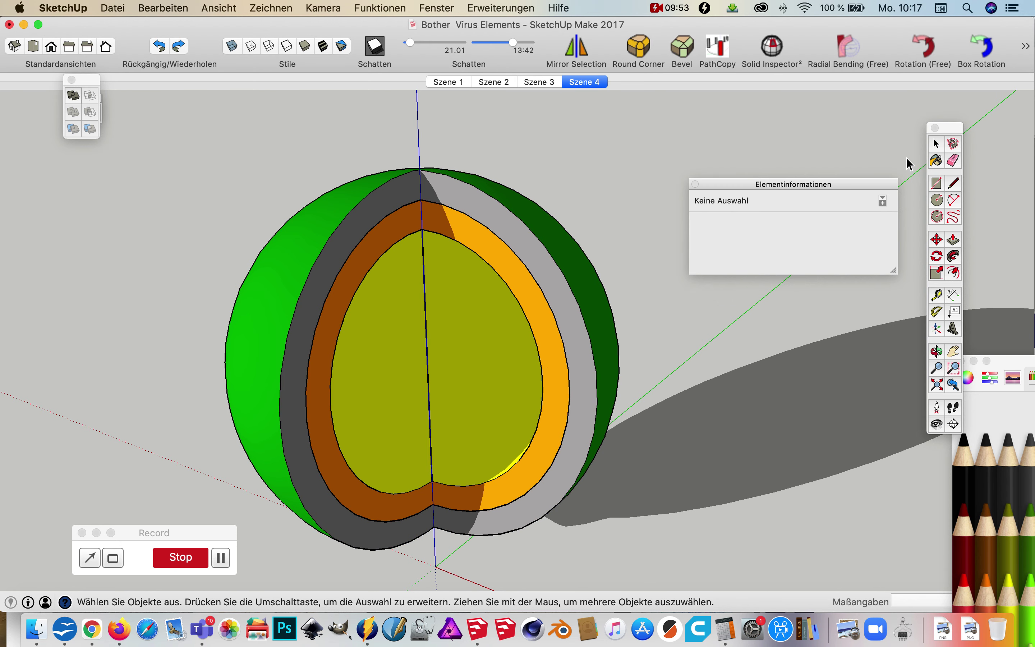
Switch to Szene 4 and adjust the shadow time of day, trying about 10:48, and the shadow date.
{"action": "left_click", "coordinate": [585, 82]}
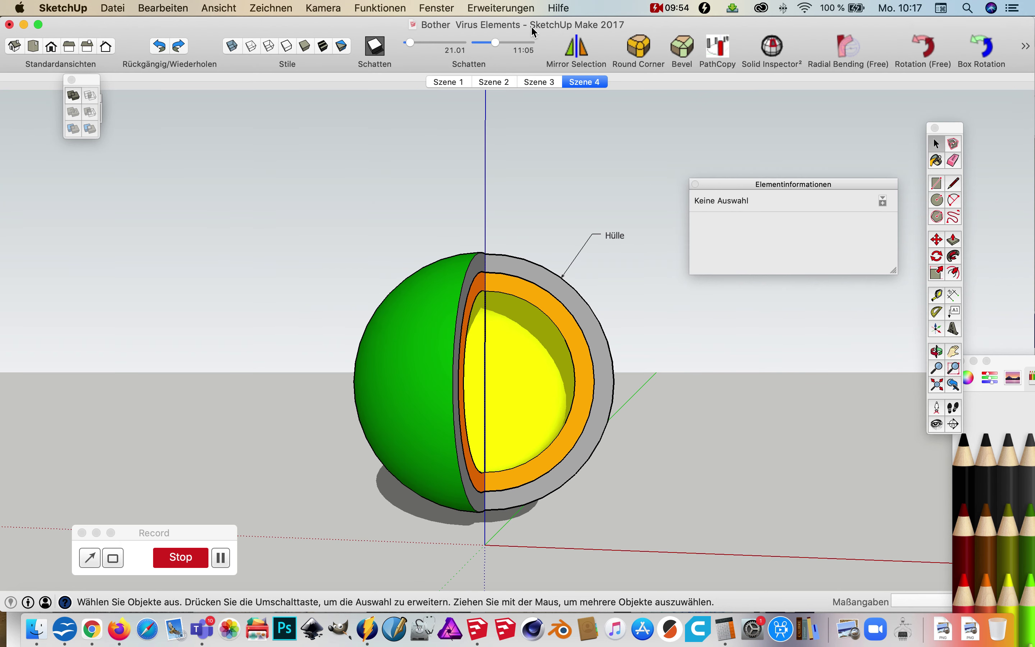
{"action": "mouse_move", "coordinate": [496, 48]}
{"action": "left_mouse_down"}
{"action": "mouse_move", "coordinate": [483, 48]}
{"action": "mouse_move", "coordinate": [505, 45]}
{"action": "mouse_move", "coordinate": [482, 44]}
{"action": "mouse_move", "coordinate": [494, 44]}
{"action": "left_mouse_up"}
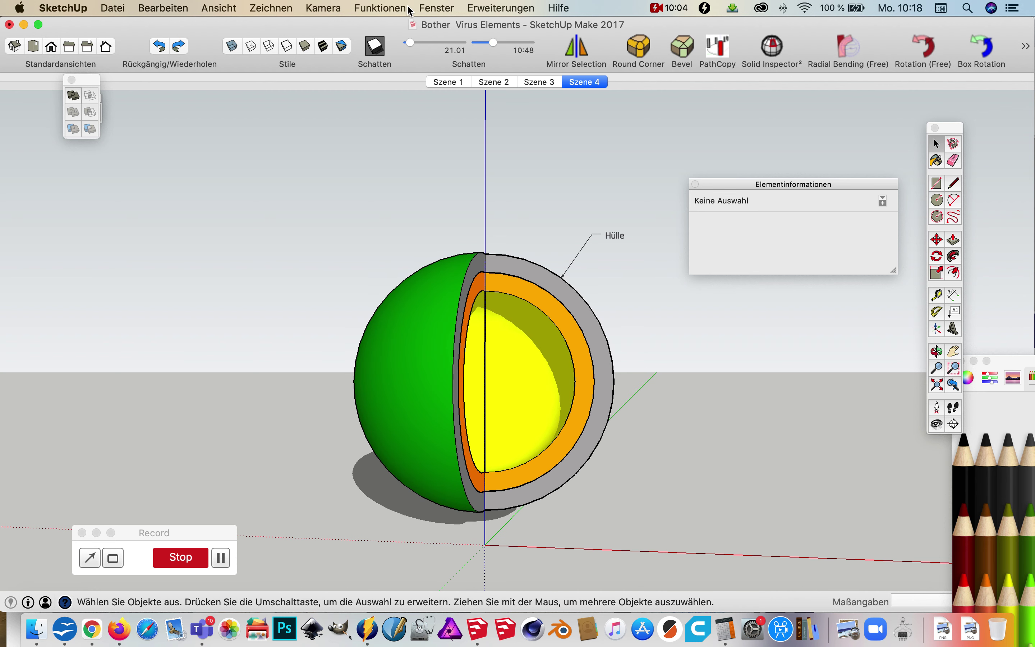
{"action": "left_click", "coordinate": [427, 8]}
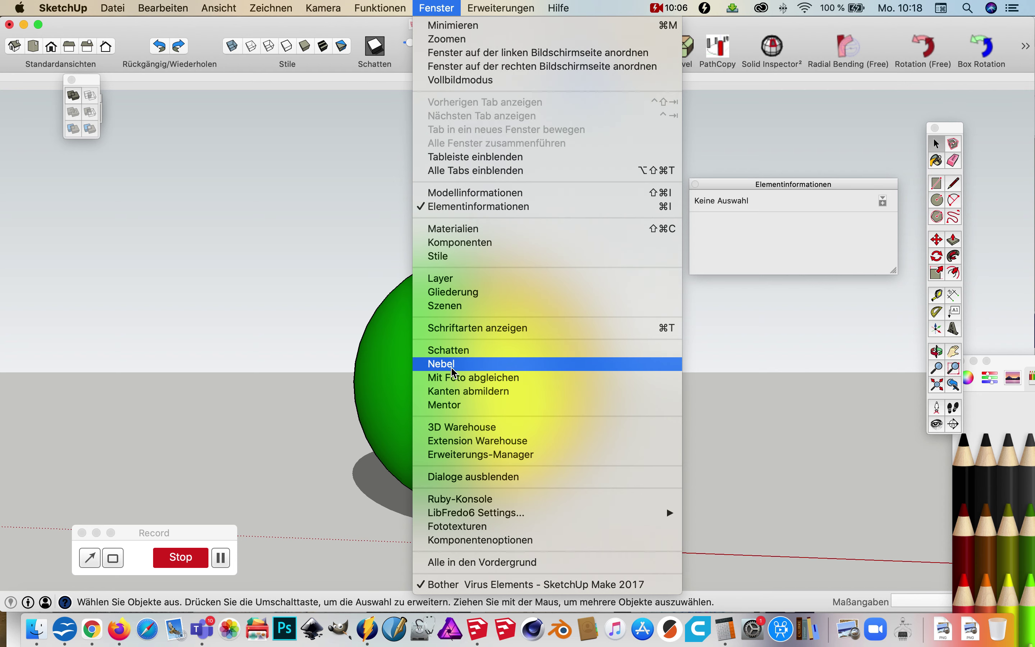
{"action": "left_click", "coordinate": [260, 238]}
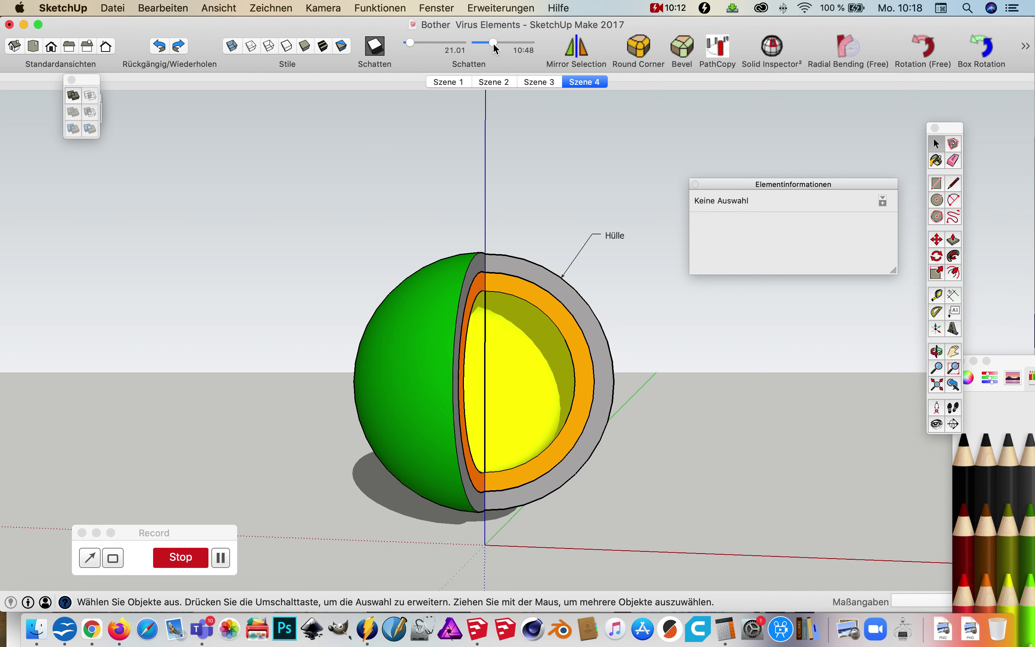
{"action": "left_click_drag", "start_coordinate": [494, 43], "coordinate": [498, 42]}
{"action": "mouse_move", "coordinate": [412, 44]}
{"action": "left_mouse_down"}
{"action": "mouse_move", "coordinate": [461, 47]}
{"action": "mouse_move", "coordinate": [466, 59]}
{"action": "left_mouse_up"}
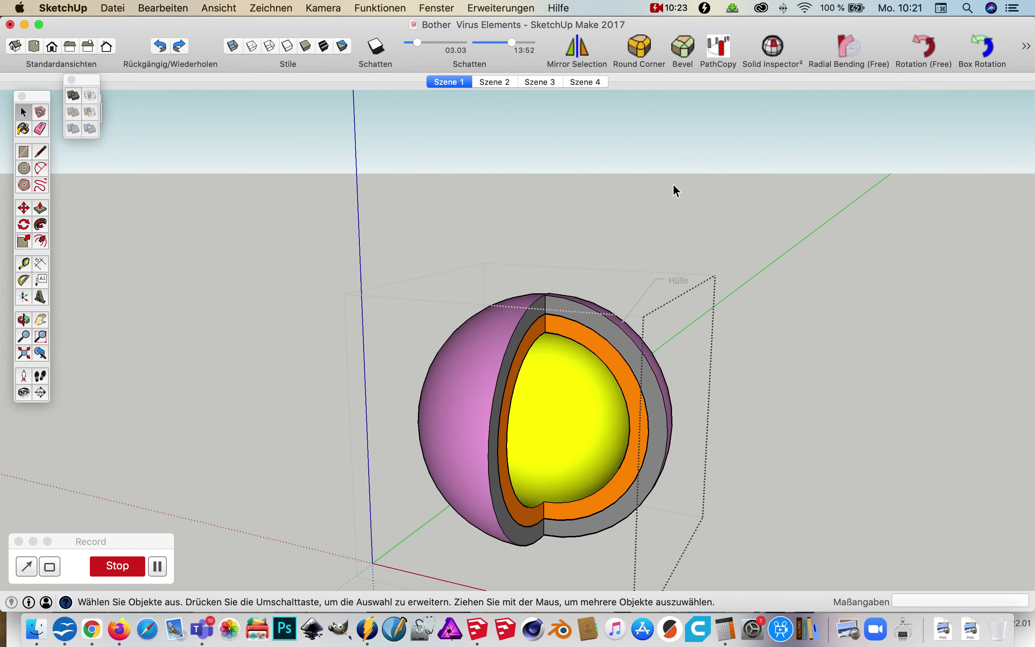
Bring the whole purple cut-open sphere into view from a more frontal, lower angle.
{"action": "scroll", "coordinate": [673, 184], "scroll_direction": "down", "scroll_amount": 3}
{"action": "middle_click_drag", "start_coordinate": [811, 432], "coordinate": [837, 412]}
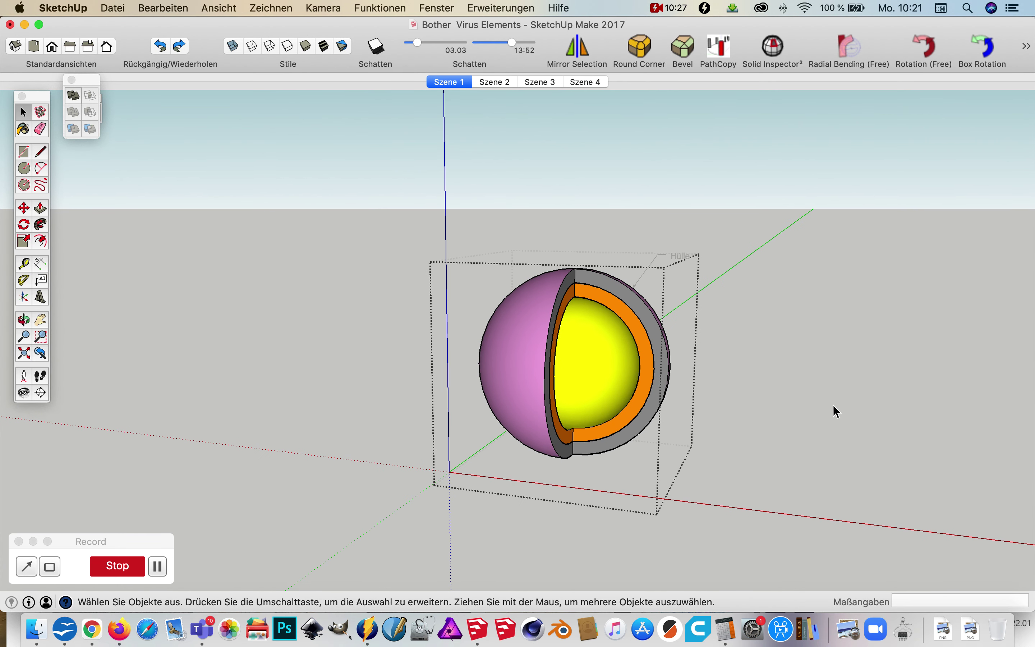